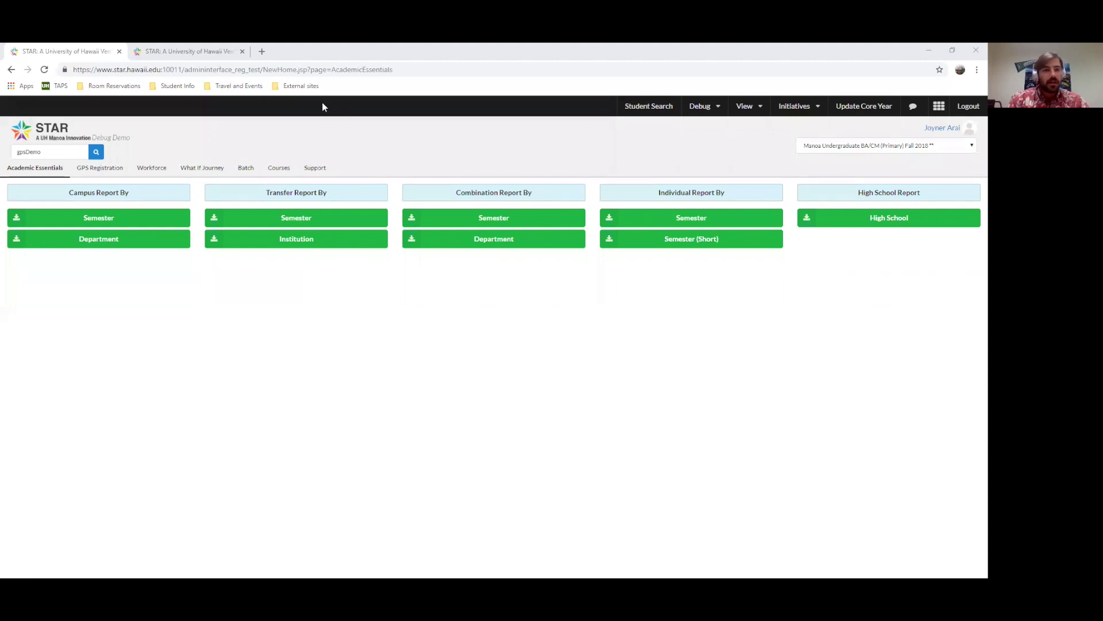
click(159, 48)
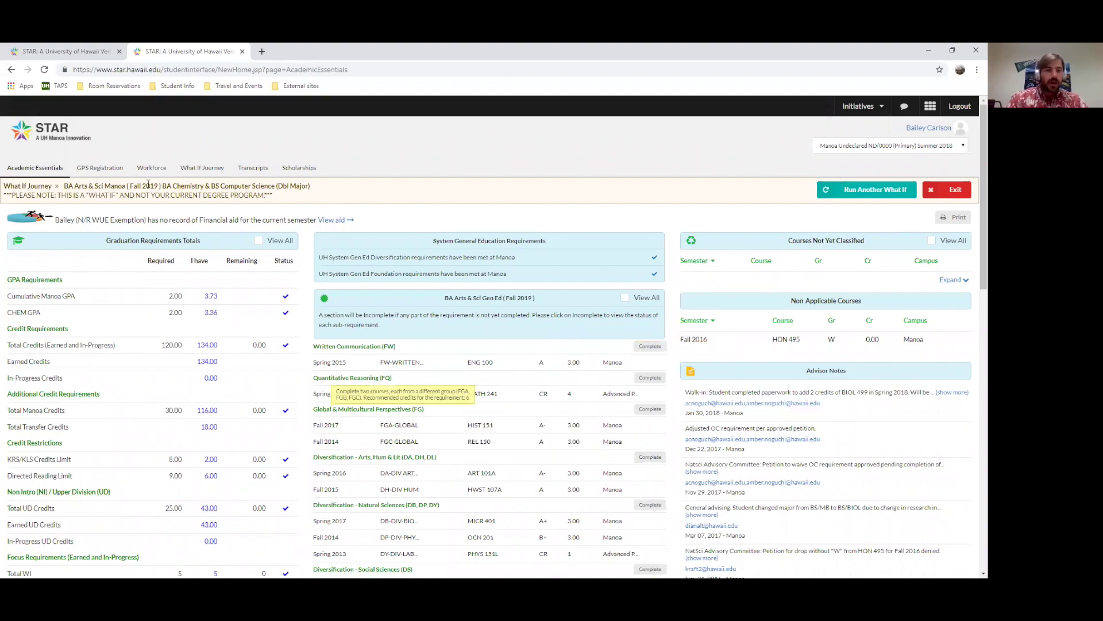
click(50, 51)
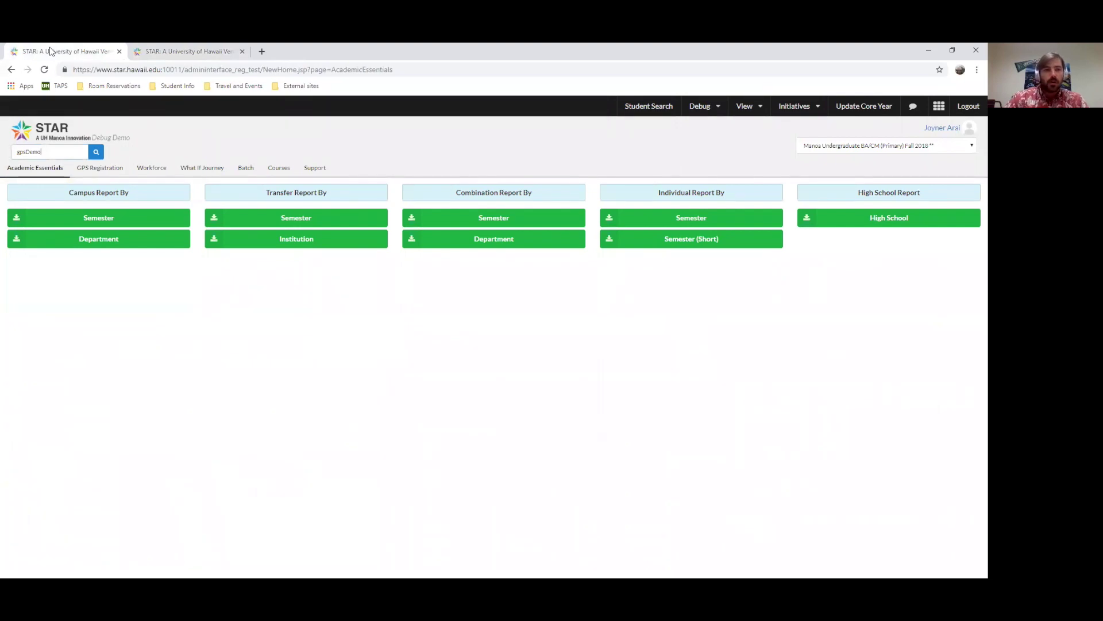
drag(97, 69, 161, 70)
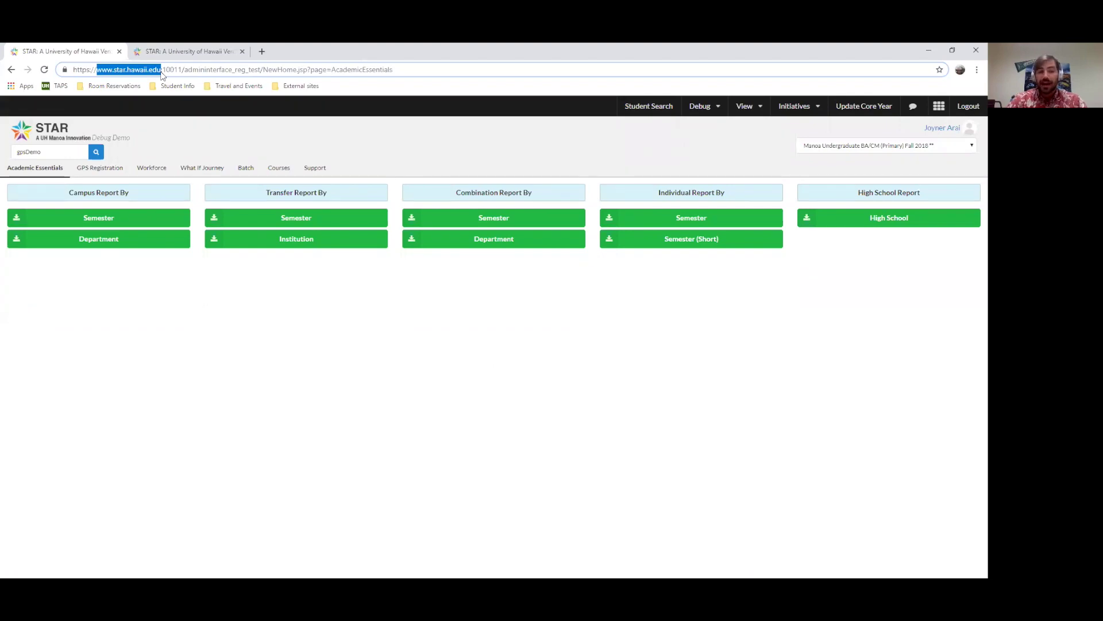
click(171, 43)
click(74, 53)
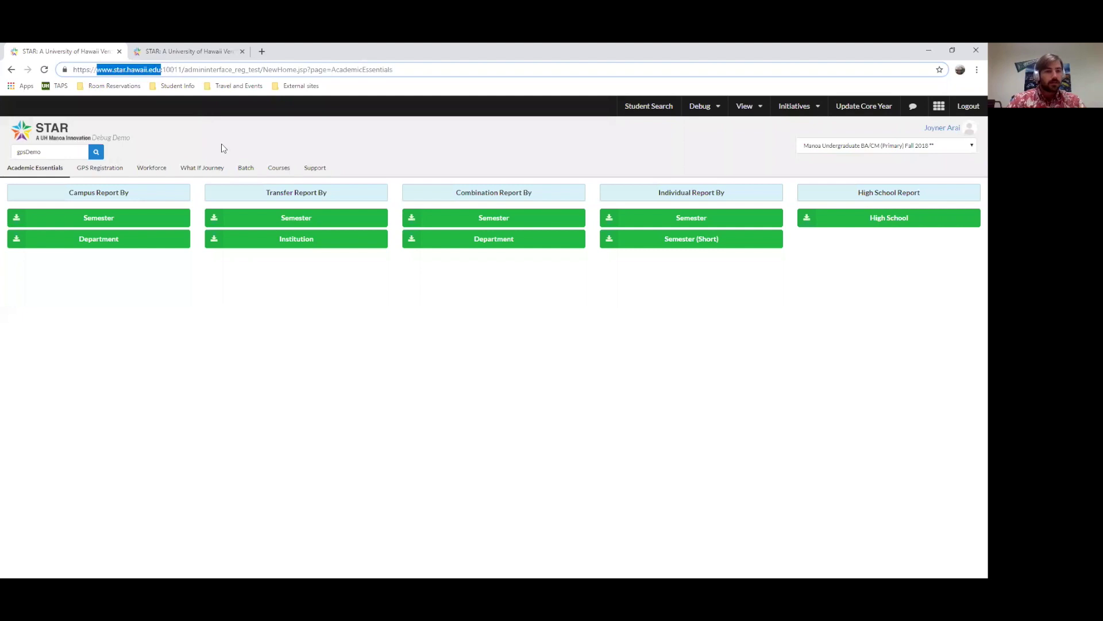
- Open the GPS Registration plan and review the student's Test Scores and Focus Requirements (Earned and In-Progress)
click(97, 167)
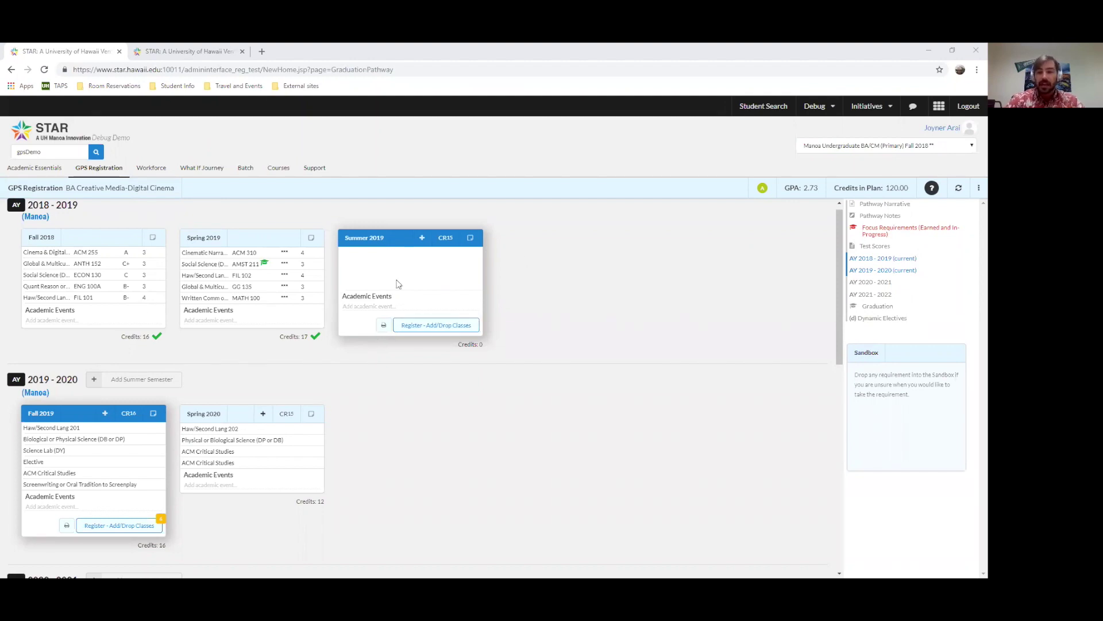
click(873, 246)
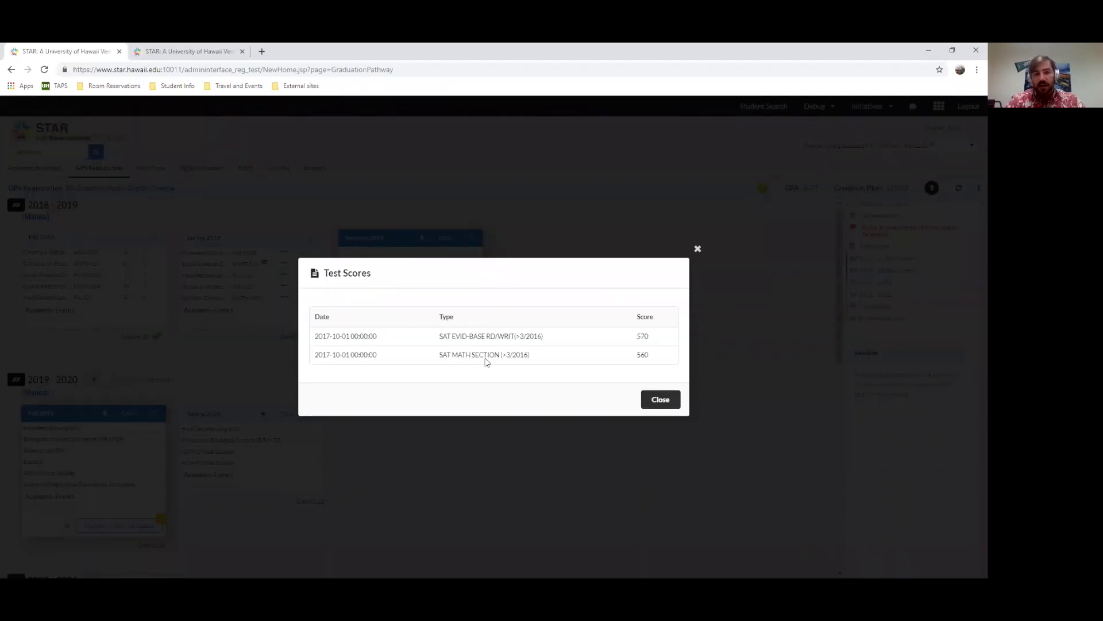
click(698, 249)
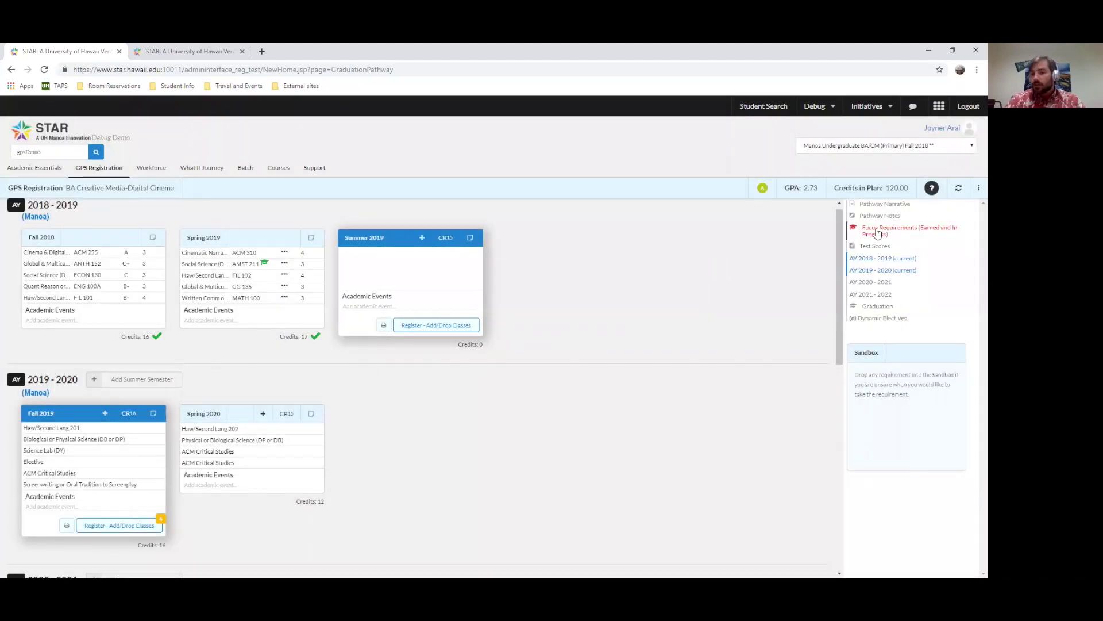
click(877, 231)
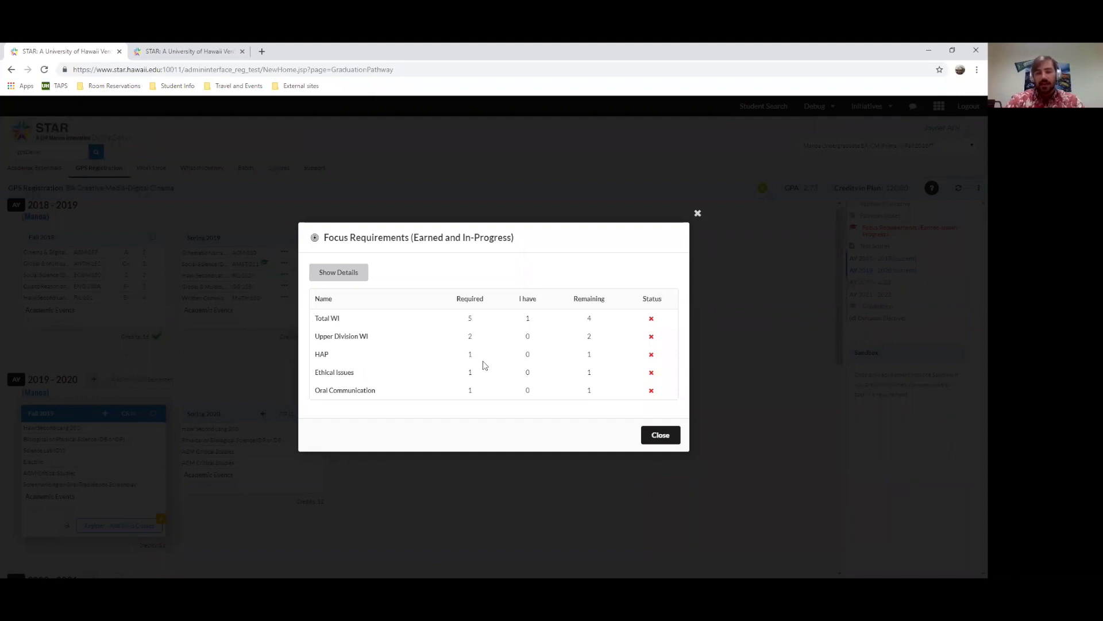
click(660, 435)
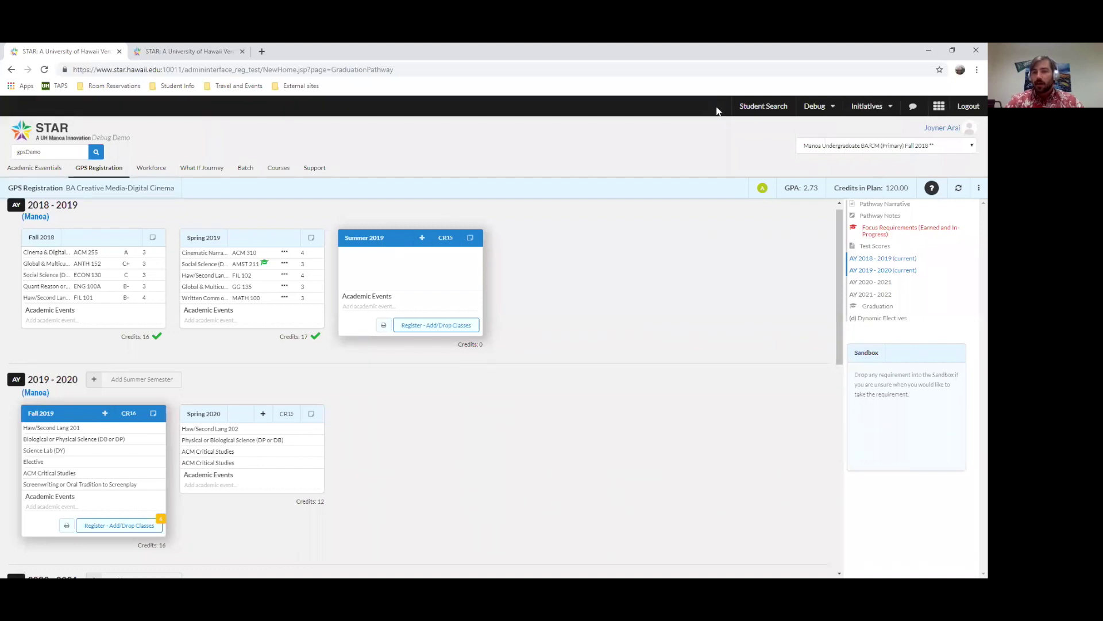
- Open the University of Hawaii at Manoa Class Availability listing and browse the subjects offered for Fall 2019
mouse_move(823, 109)
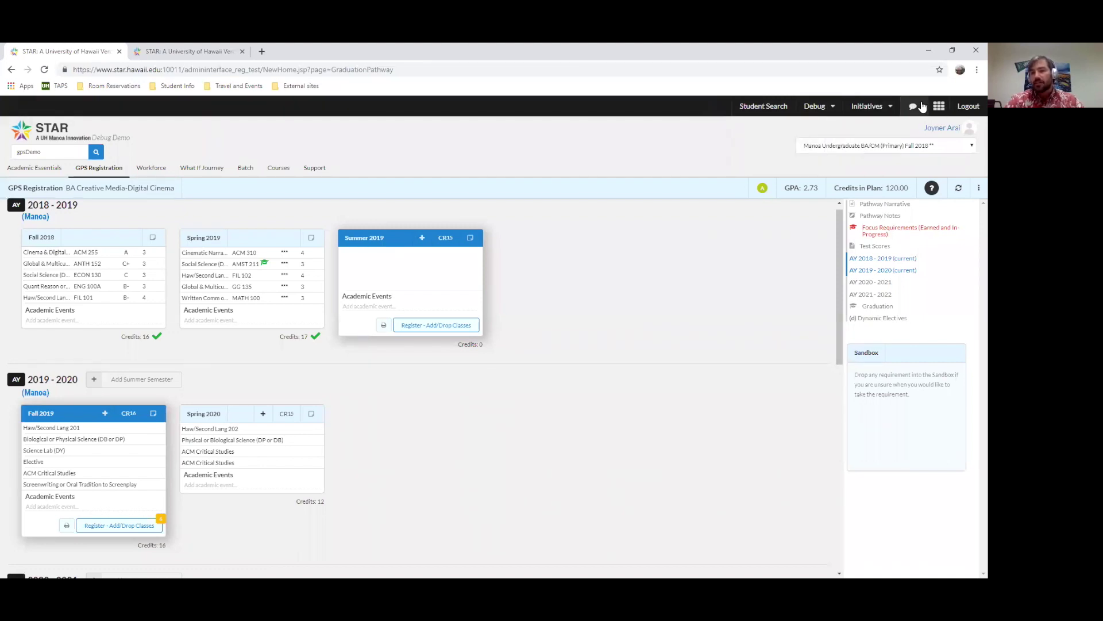
click(939, 106)
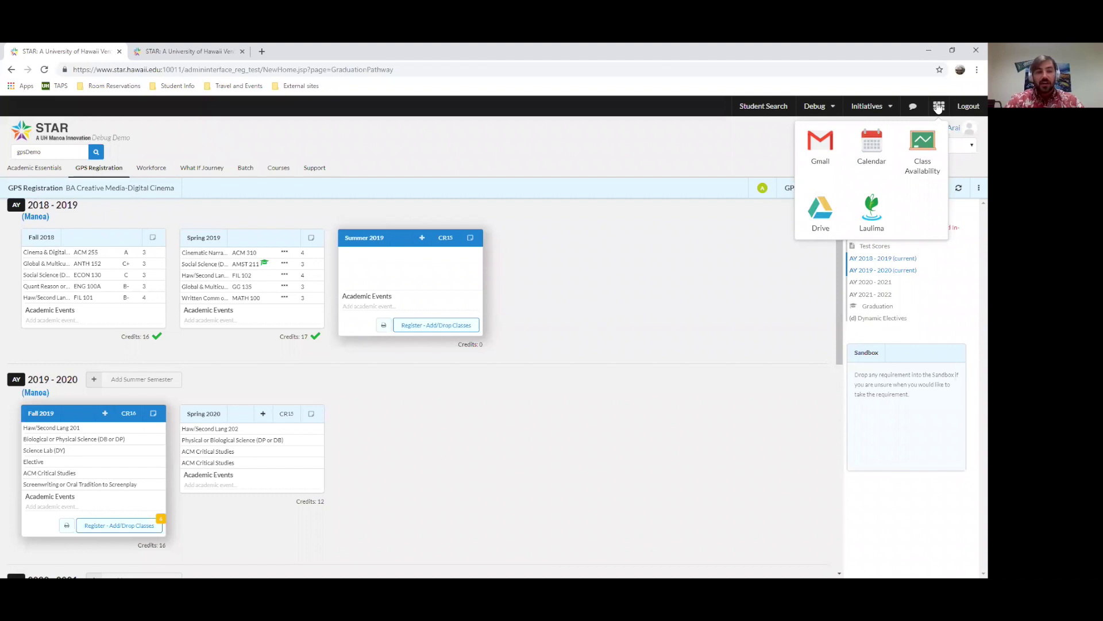
click(920, 139)
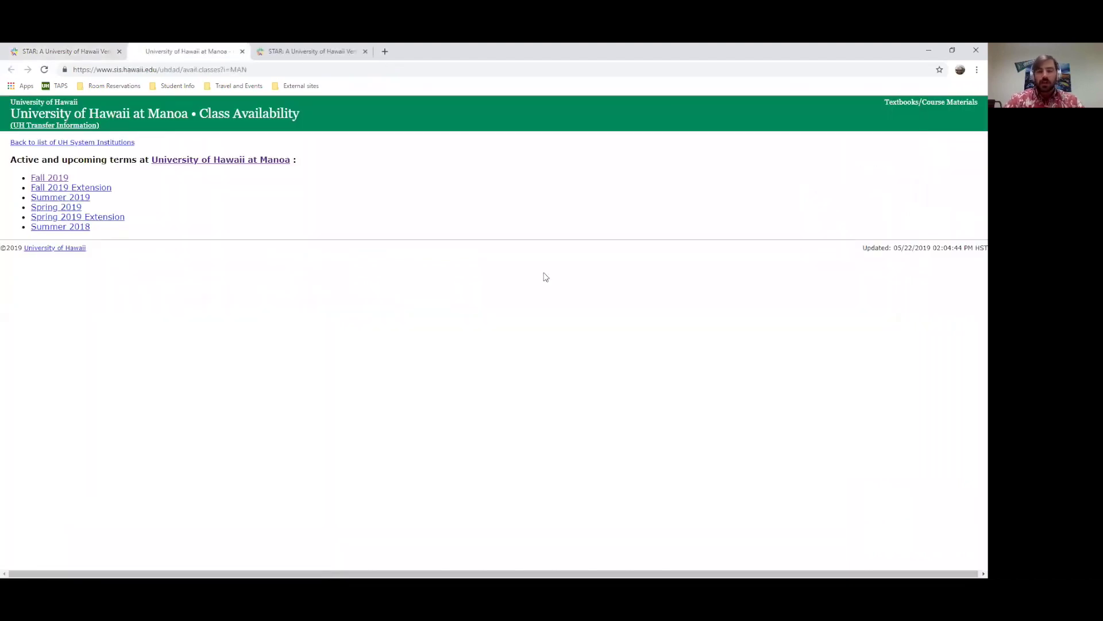
click(47, 179)
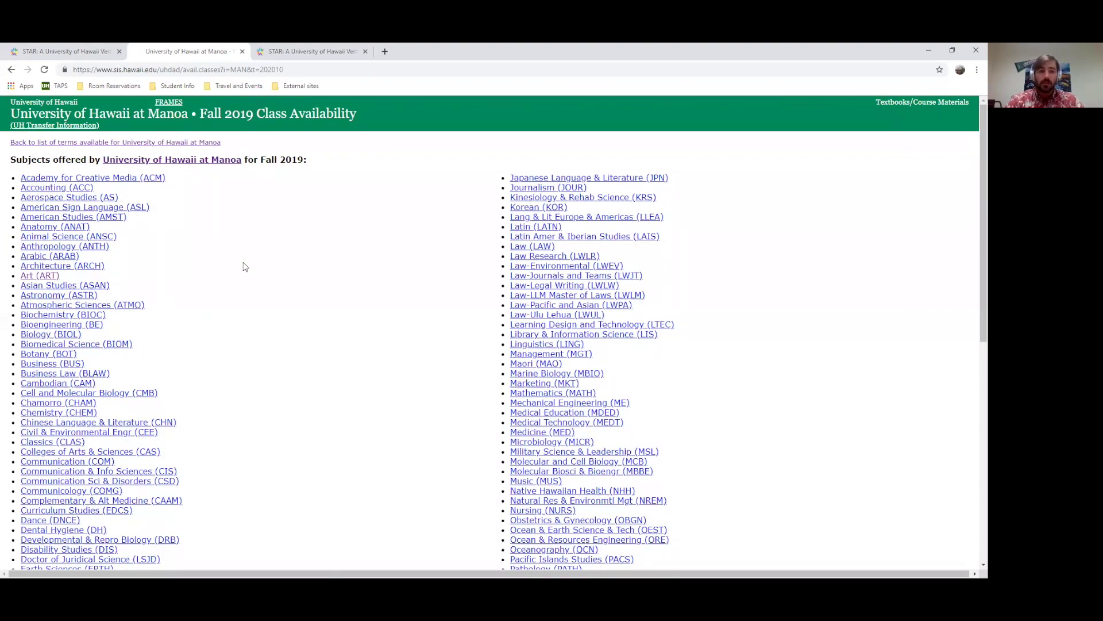
scroll(245, 266, down, 1)
scroll(245, 266, down, 7)
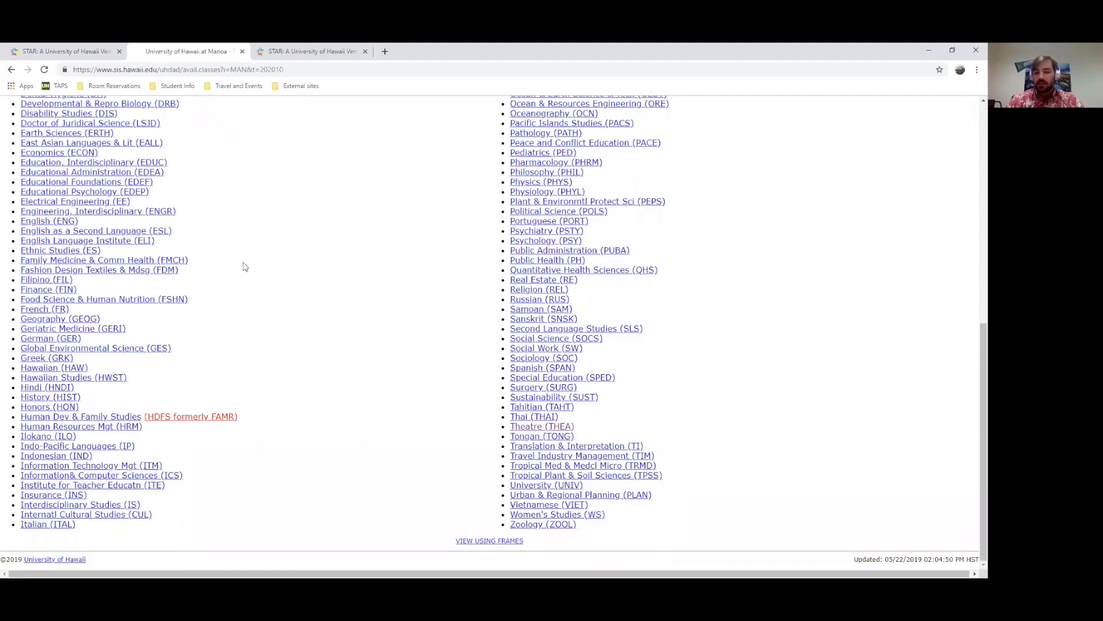
scroll(245, 267, up, 5)
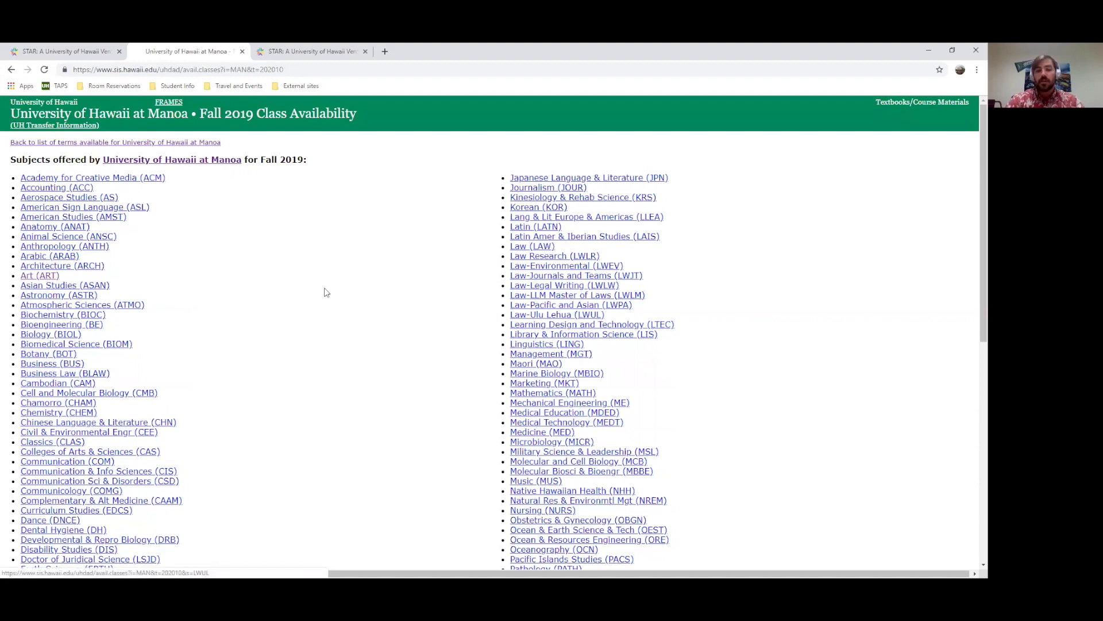
- Return to the STAR graduation plan and look over the planned semesters for 2019-2020 and 2020-2021
click(54, 46)
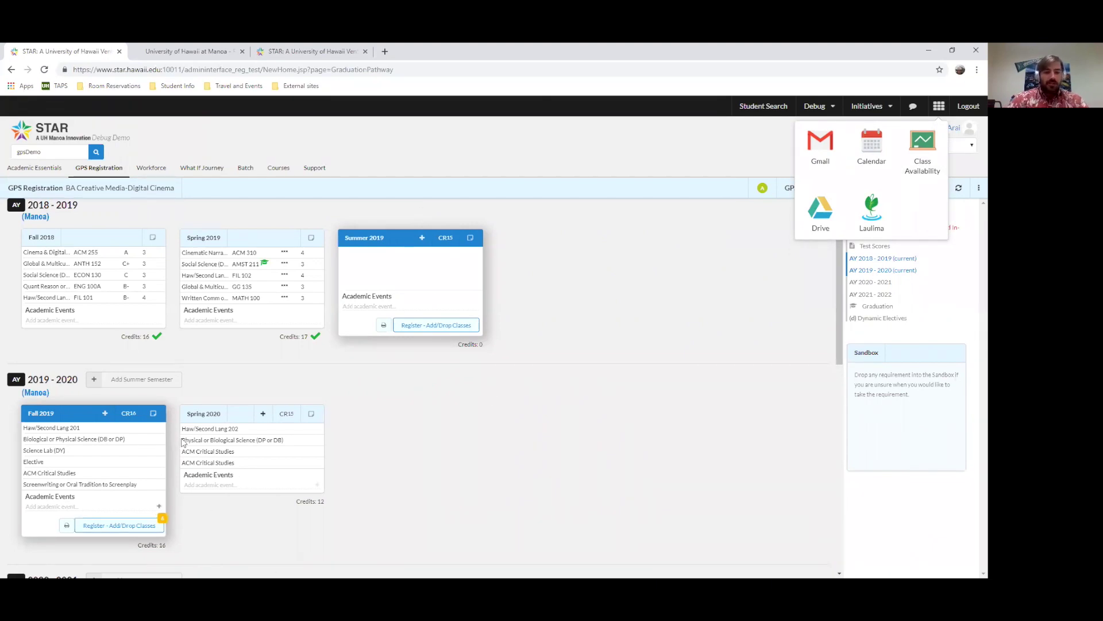
scroll(192, 375, down, 1)
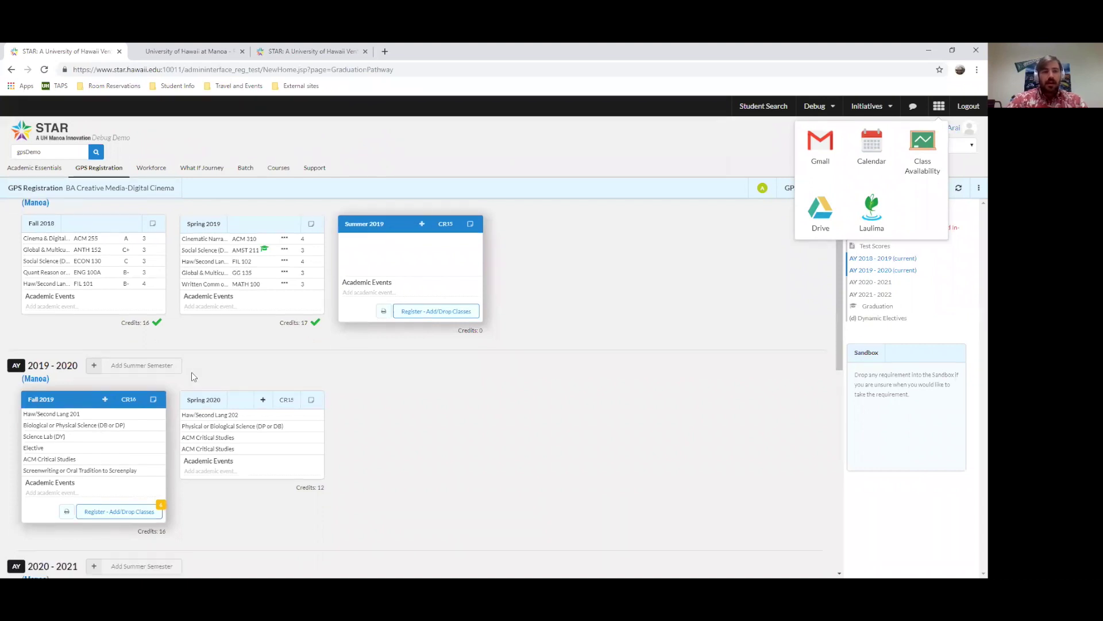
scroll(144, 344, down, 3)
scroll(144, 345, up, 1)
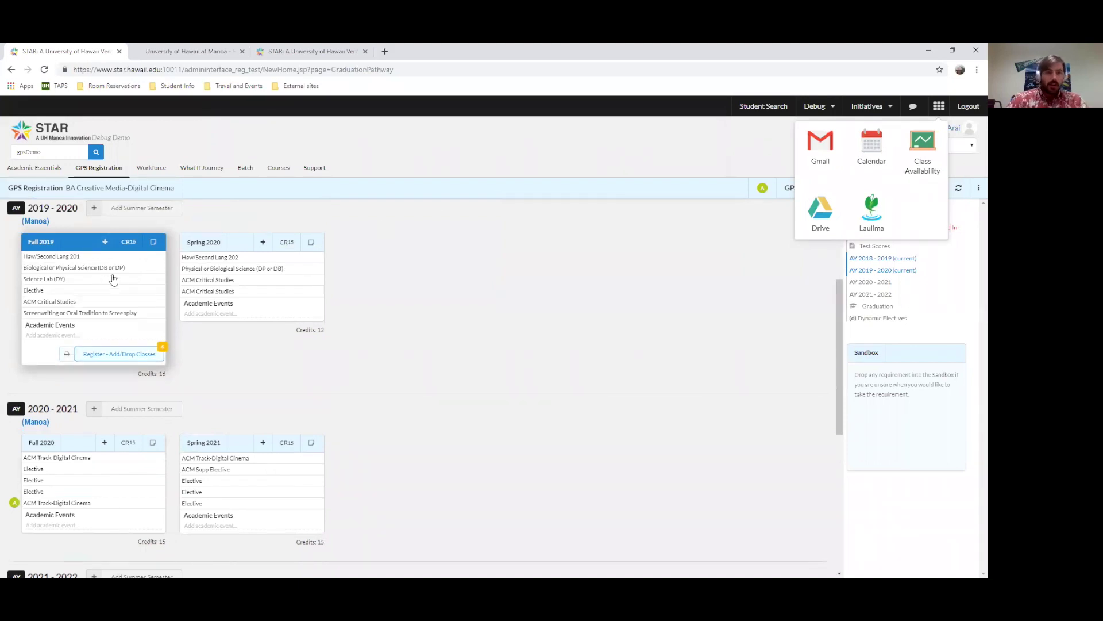
- Compare the demo account's Academic Essentials page with the student's Academic Essentials on the other open STAR page
click(41, 169)
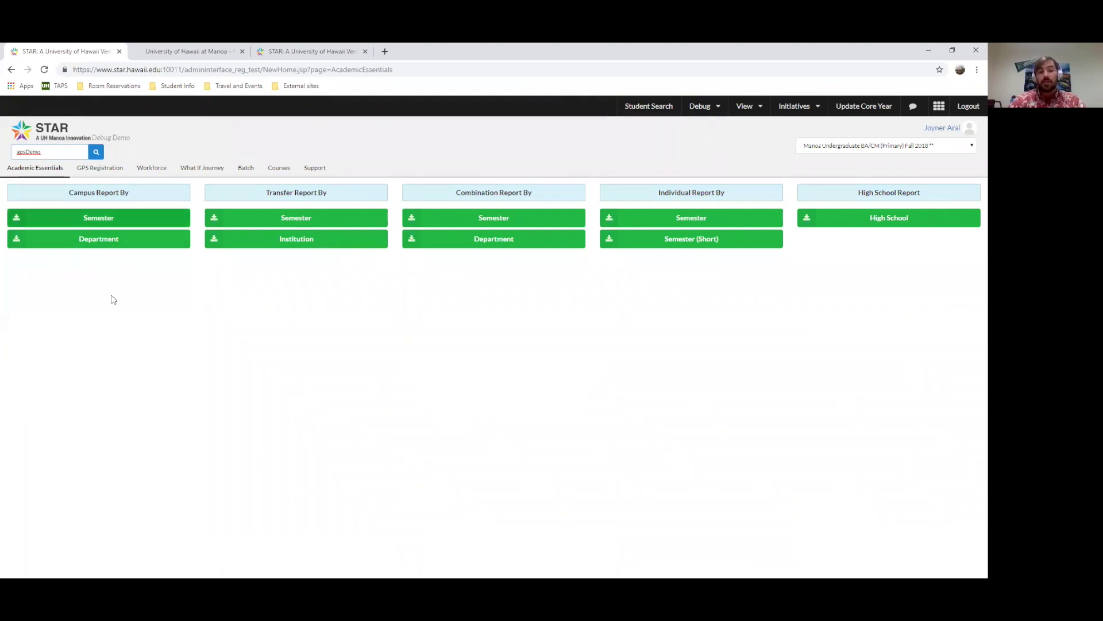
click(317, 51)
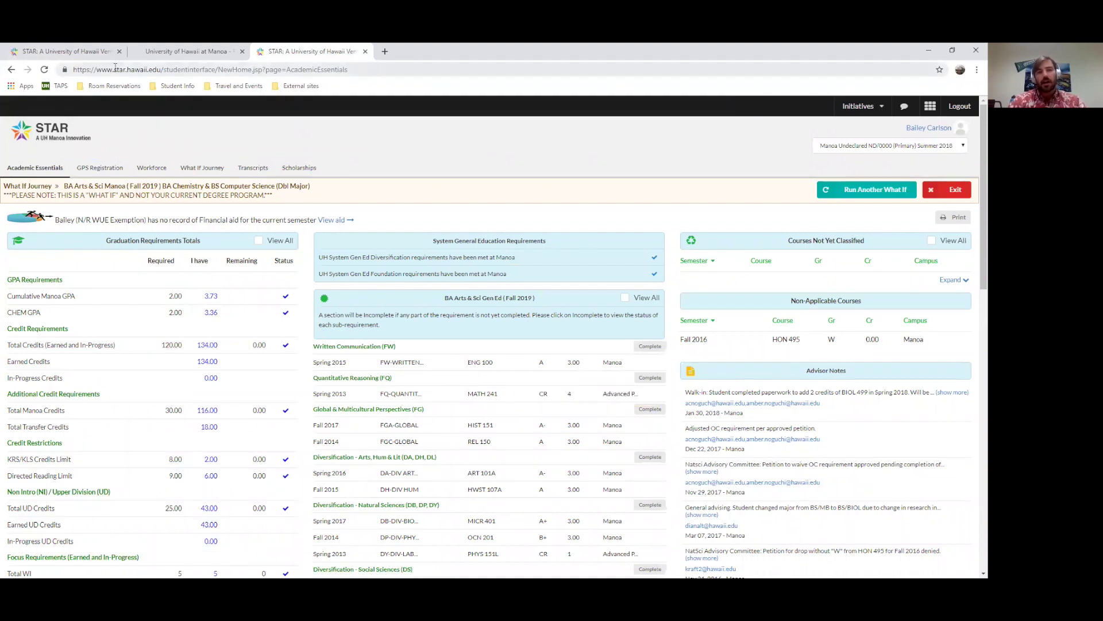
click(64, 50)
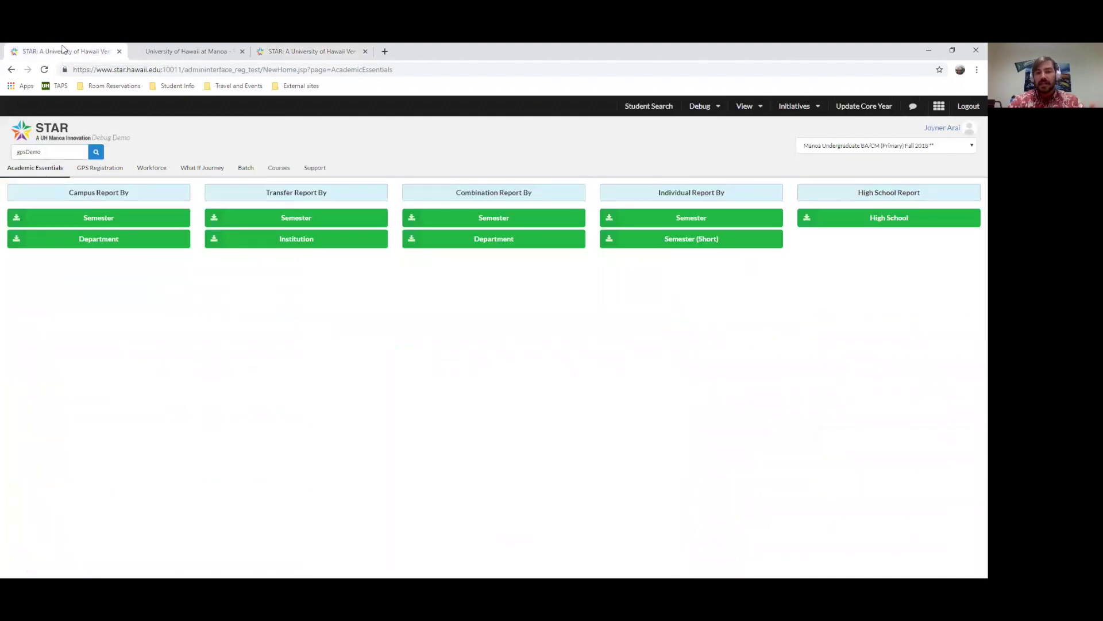
- Reopen GPS Registration and examine the full four-year plan, from academic year 2018-2019 through 2021-2022
click(99, 170)
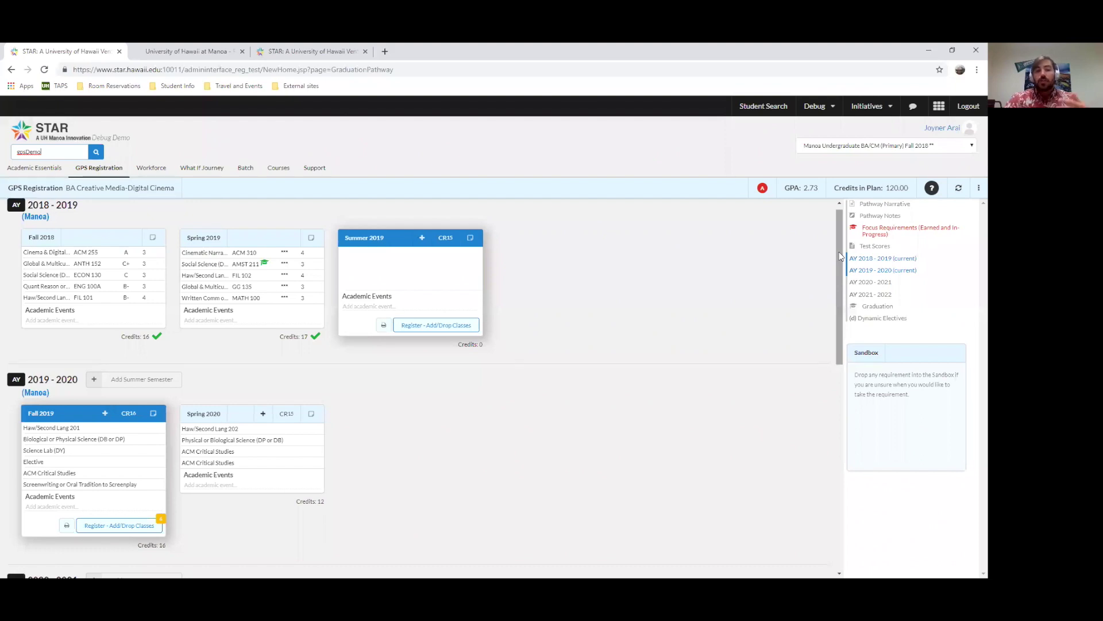
drag(840, 255, 845, 299)
scroll(845, 299, down, 5)
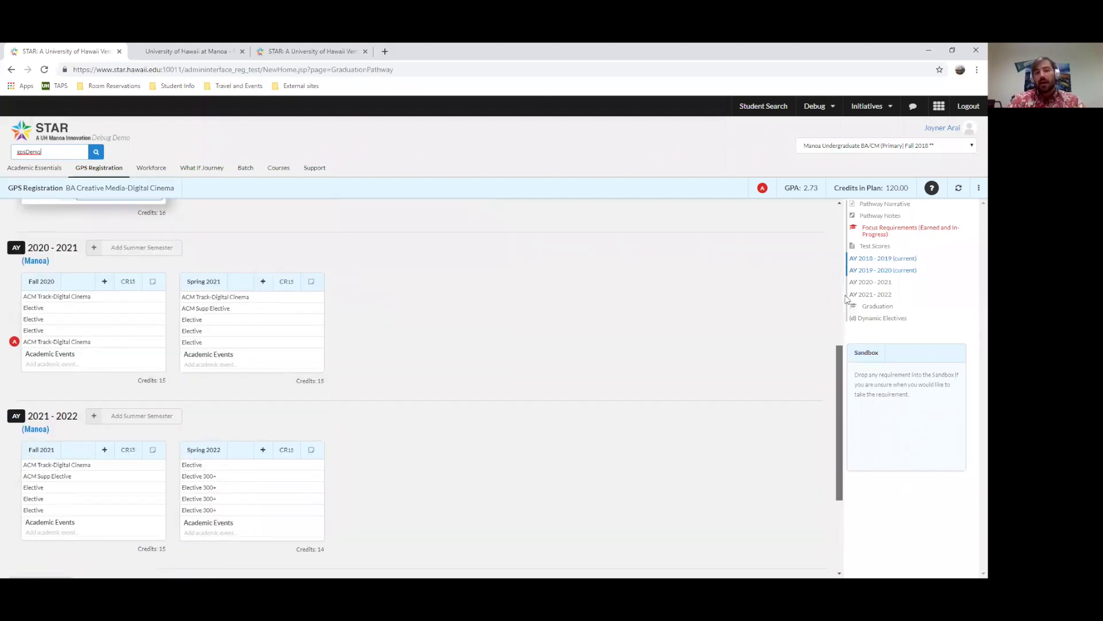
scroll(846, 299, up, 2)
scroll(846, 298, up, 3)
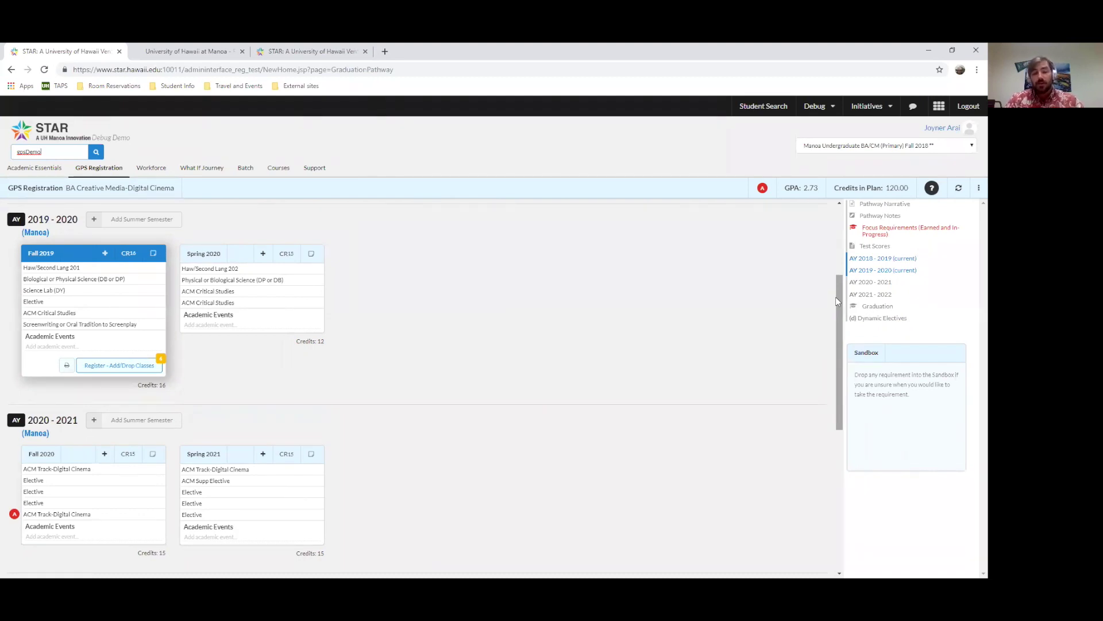
drag(837, 297, 846, 219)
scroll(853, 239, down, 5)
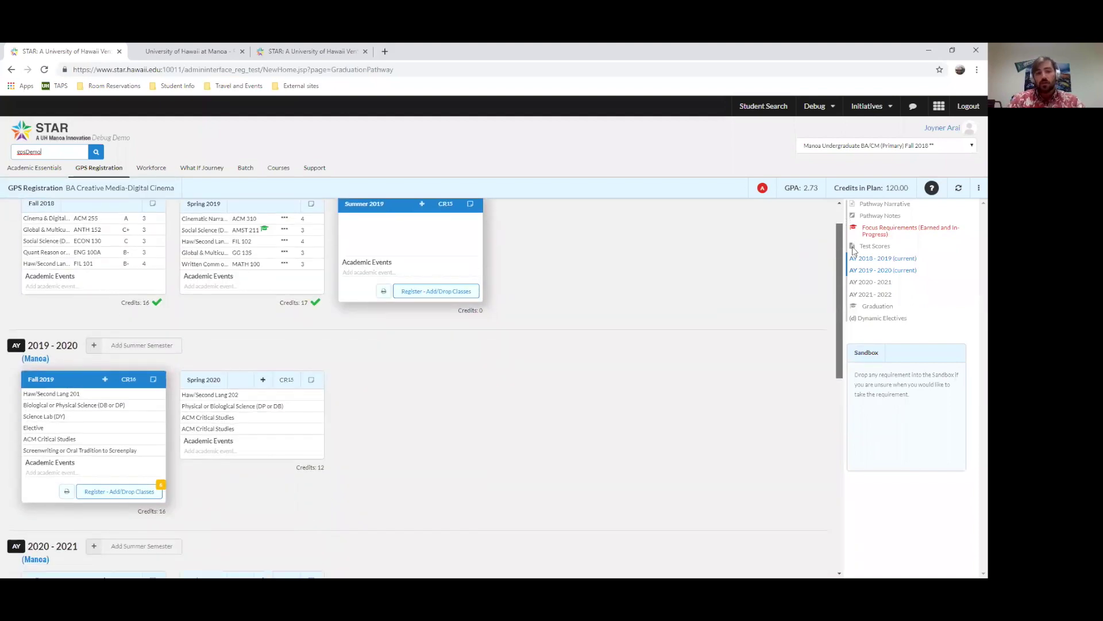
scroll(856, 308, down, 2)
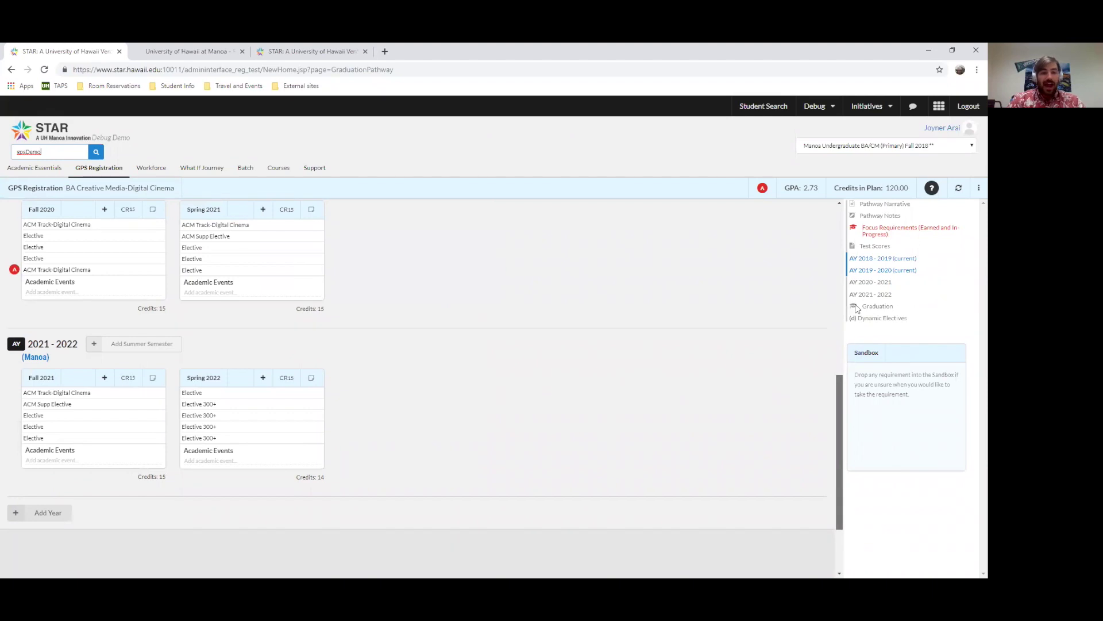
scroll(850, 244, up, 6)
scroll(850, 244, up, 1)
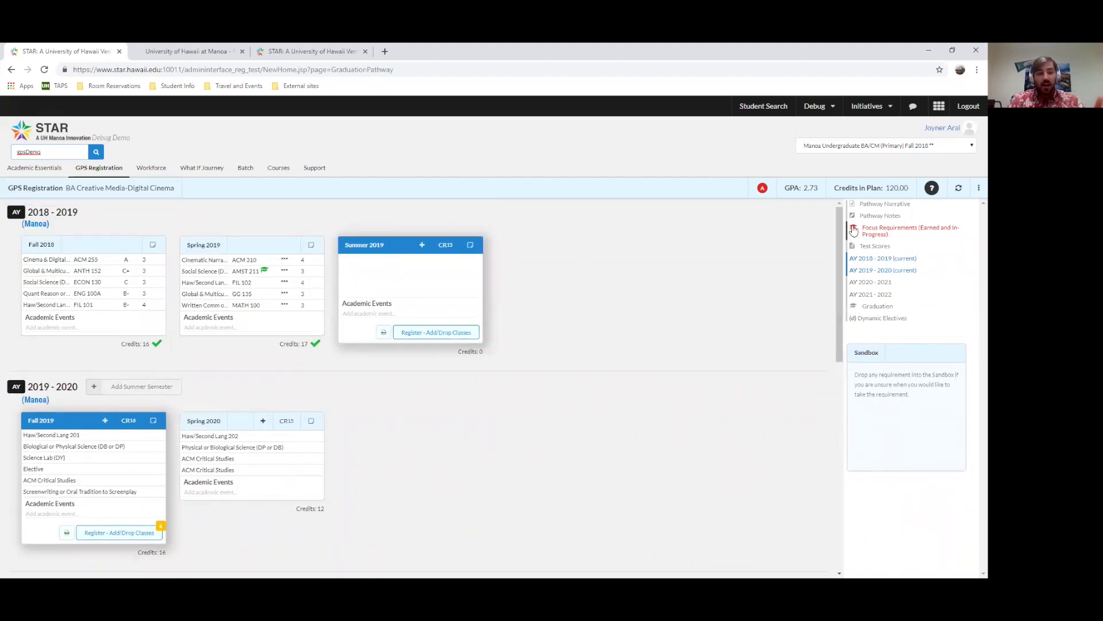
scroll(837, 229, down, 2)
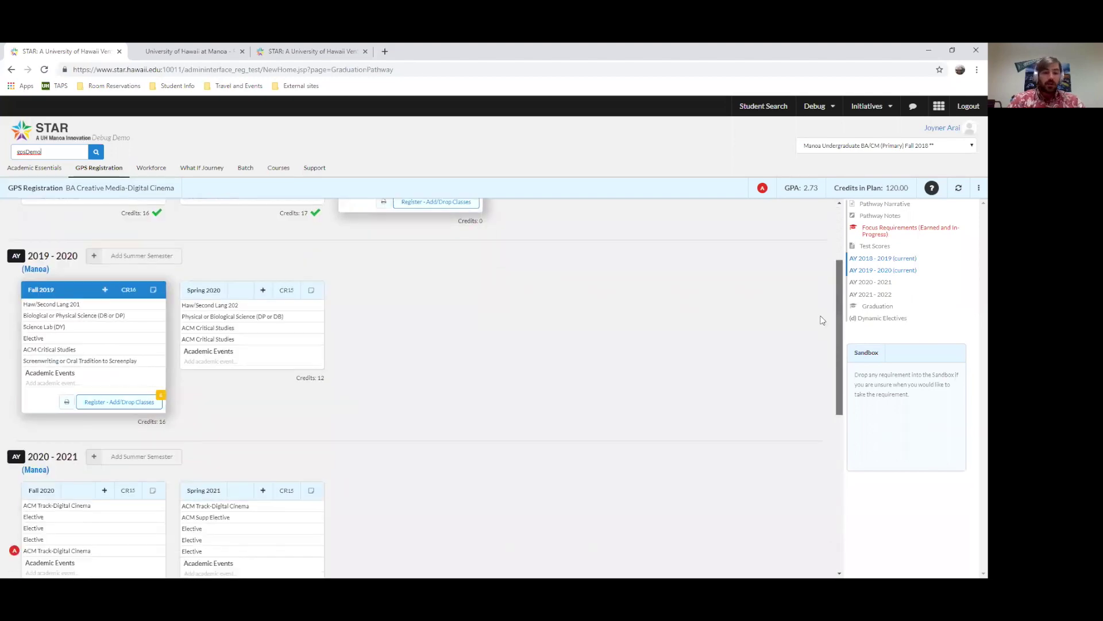
scroll(822, 321, down, 5)
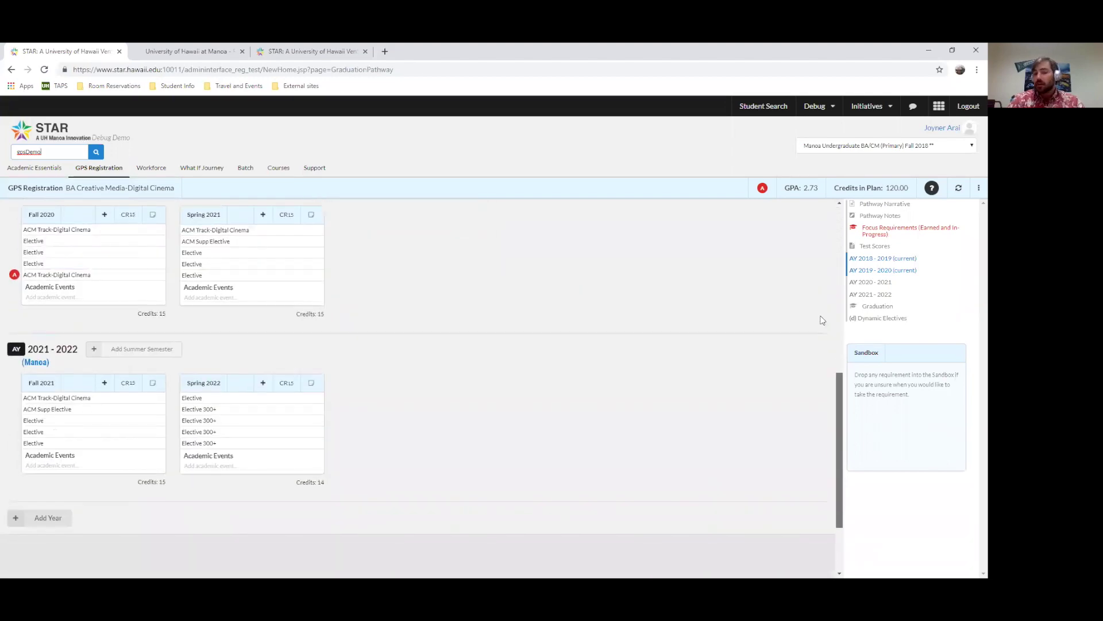
scroll(823, 320, up, 7)
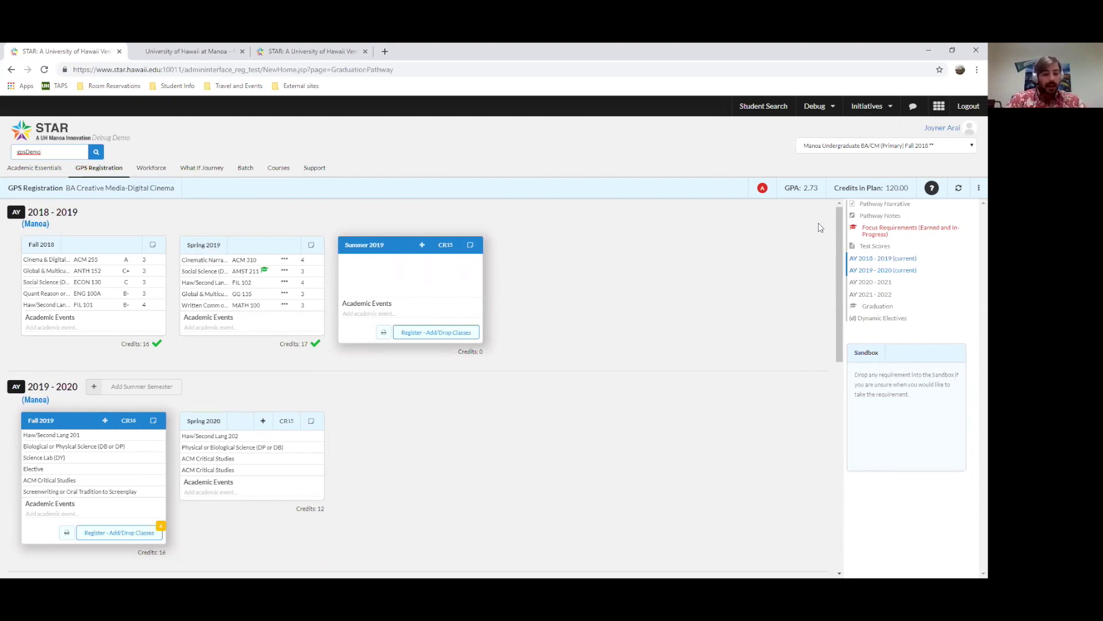
click(659, 330)
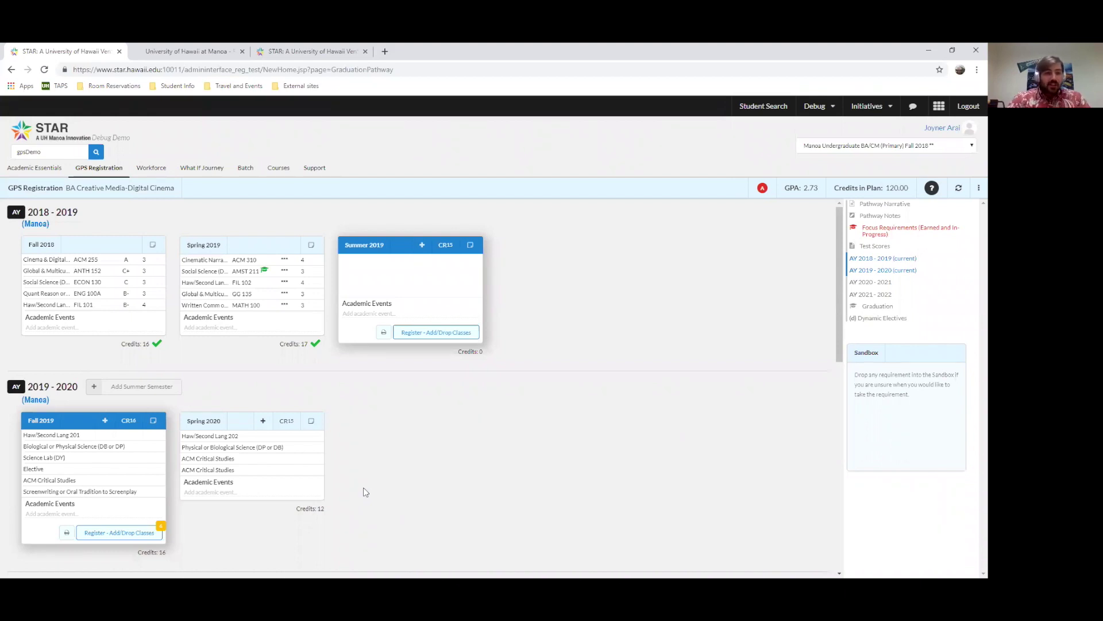
- View the Workforce page, and browse the Manoa undergraduate program list in What If Journey
click(153, 170)
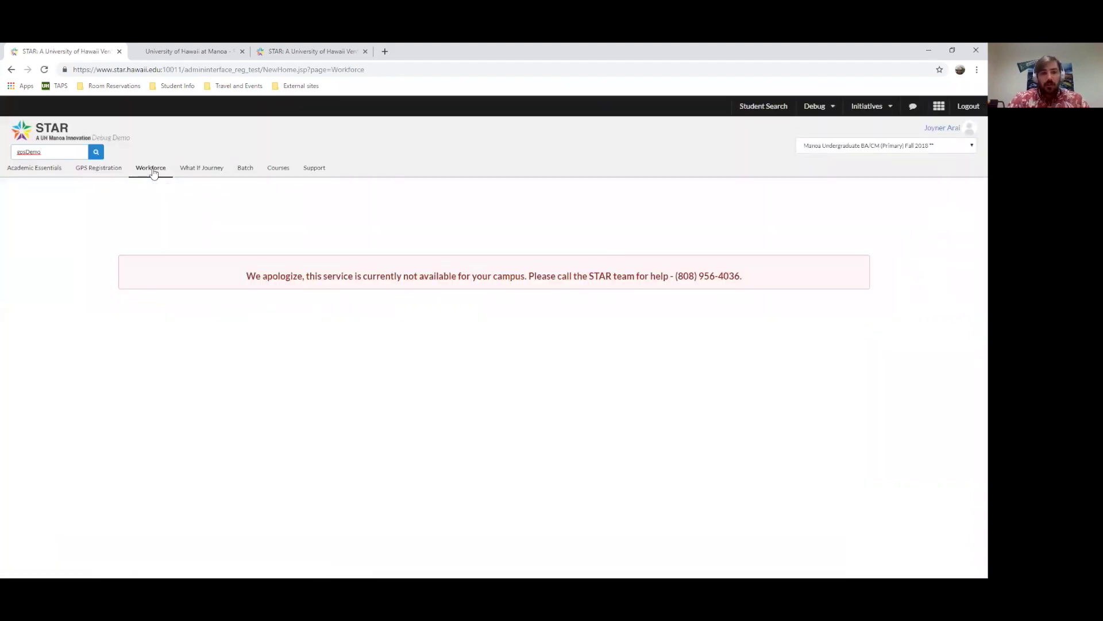
click(190, 170)
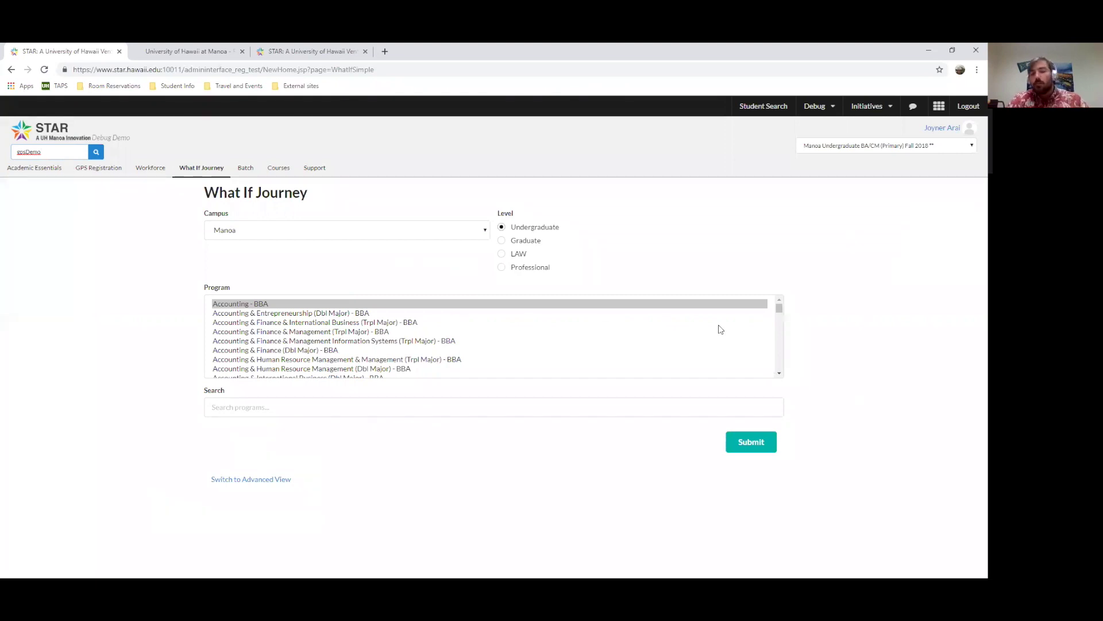
click(780, 310)
drag(780, 309, 787, 321)
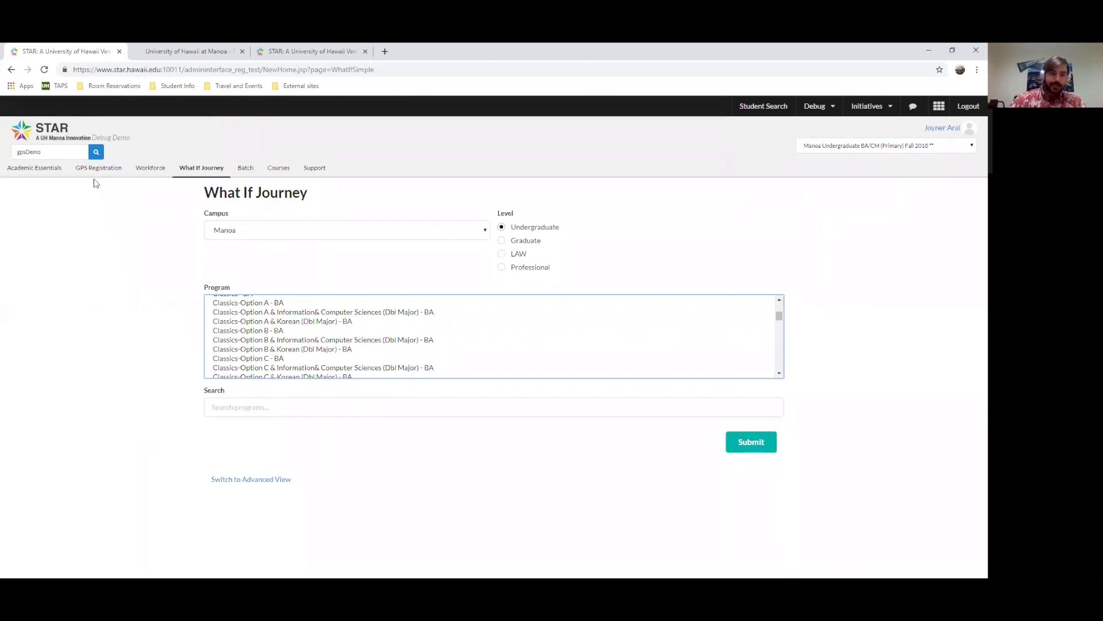
- Go back to the GPS Registration plan for the BA Creative Media-Digital Cinema program
click(109, 170)
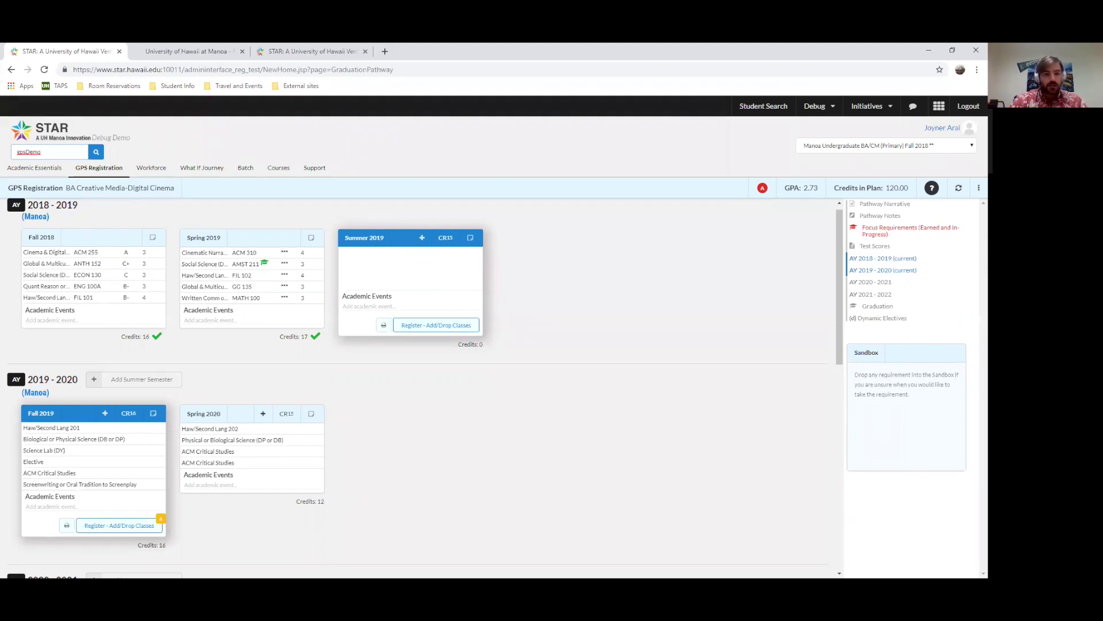
- Open the Fall 2019 registration checklist, review the Student Record Update Form through Educational Goals, and return to the checklist
click(125, 526)
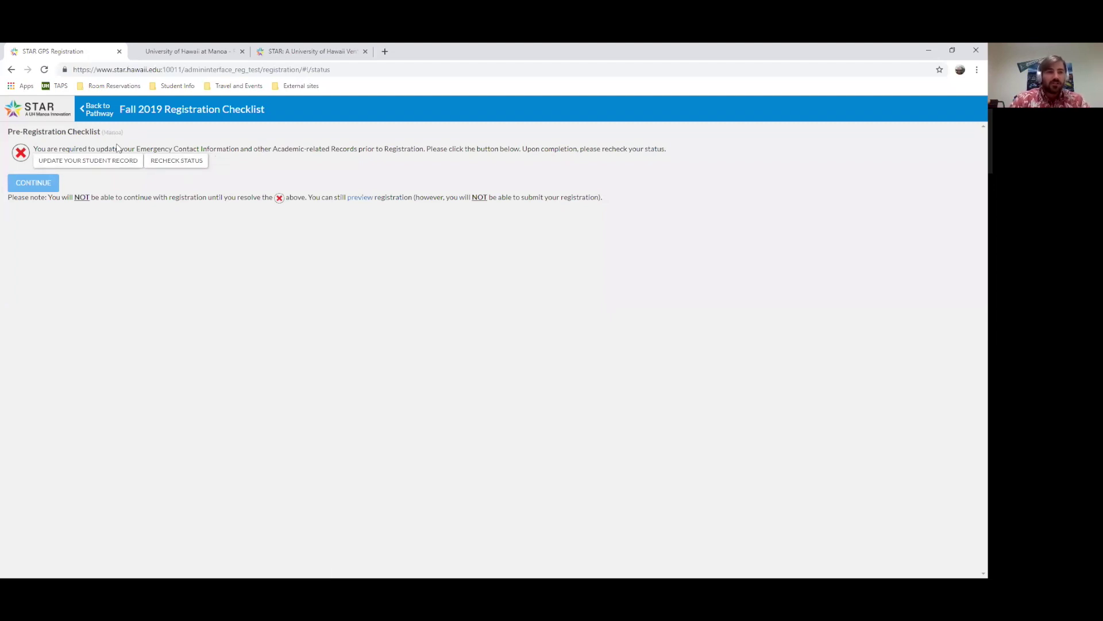
click(92, 162)
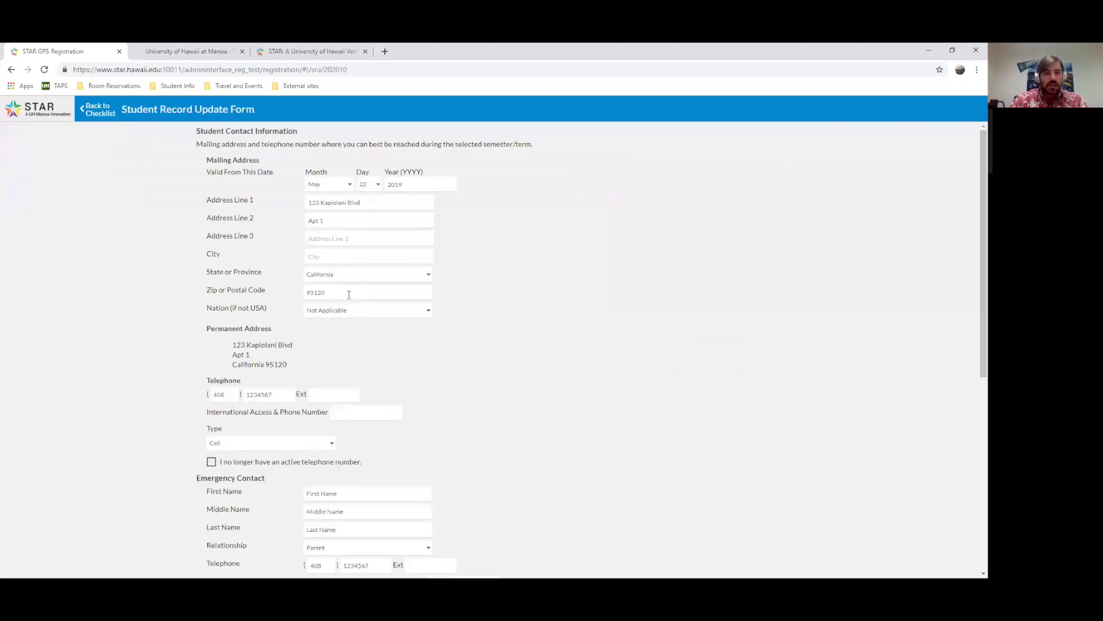
scroll(351, 296, down, 6)
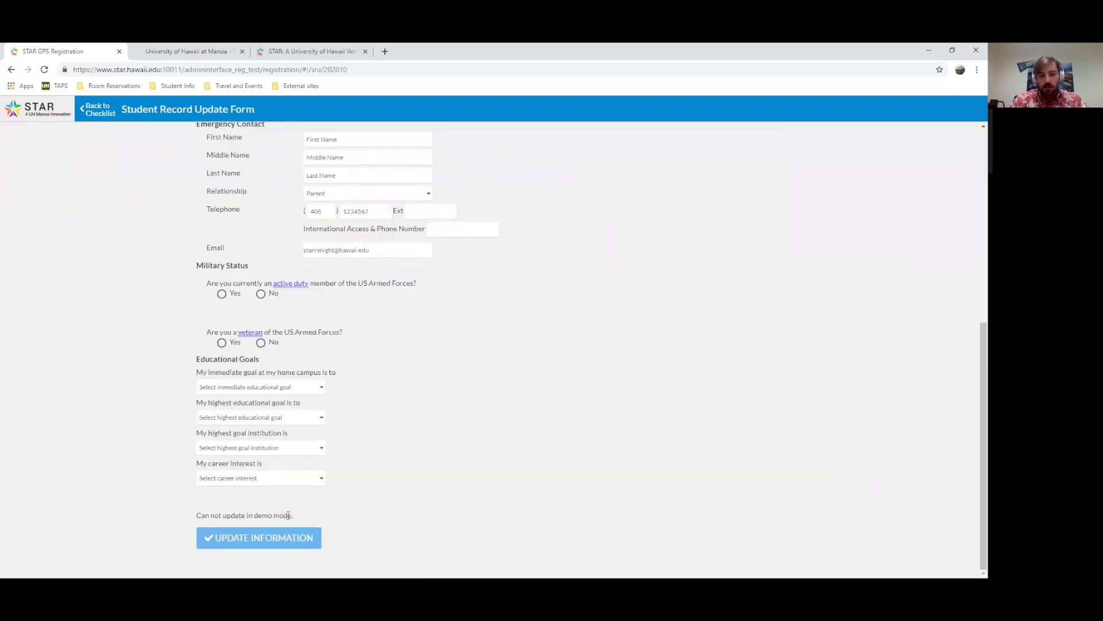
scroll(315, 384, up, 6)
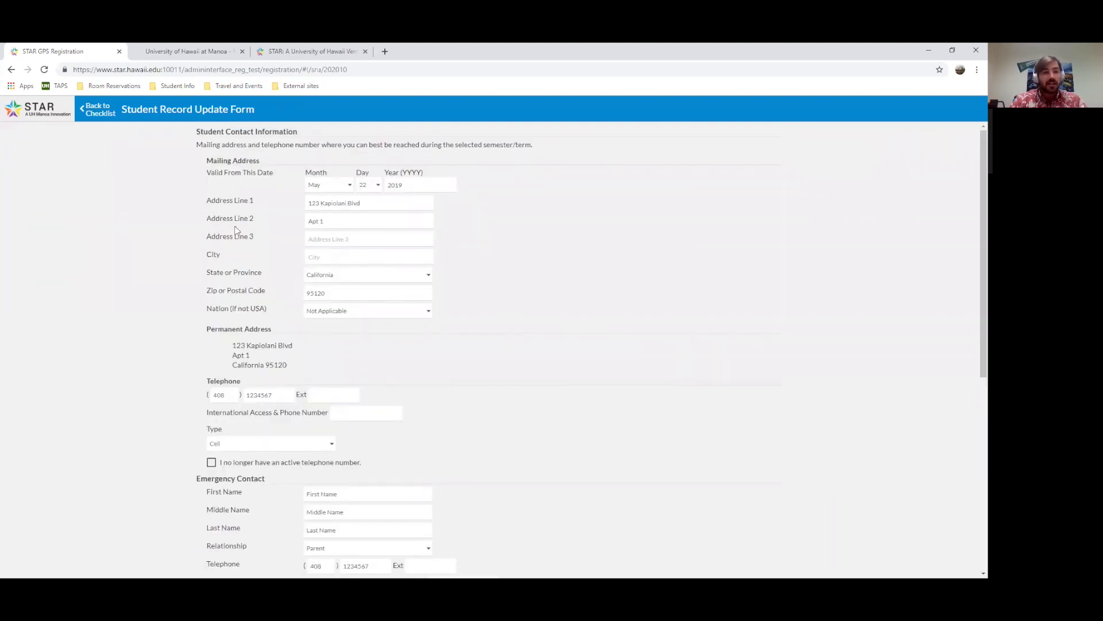
click(98, 110)
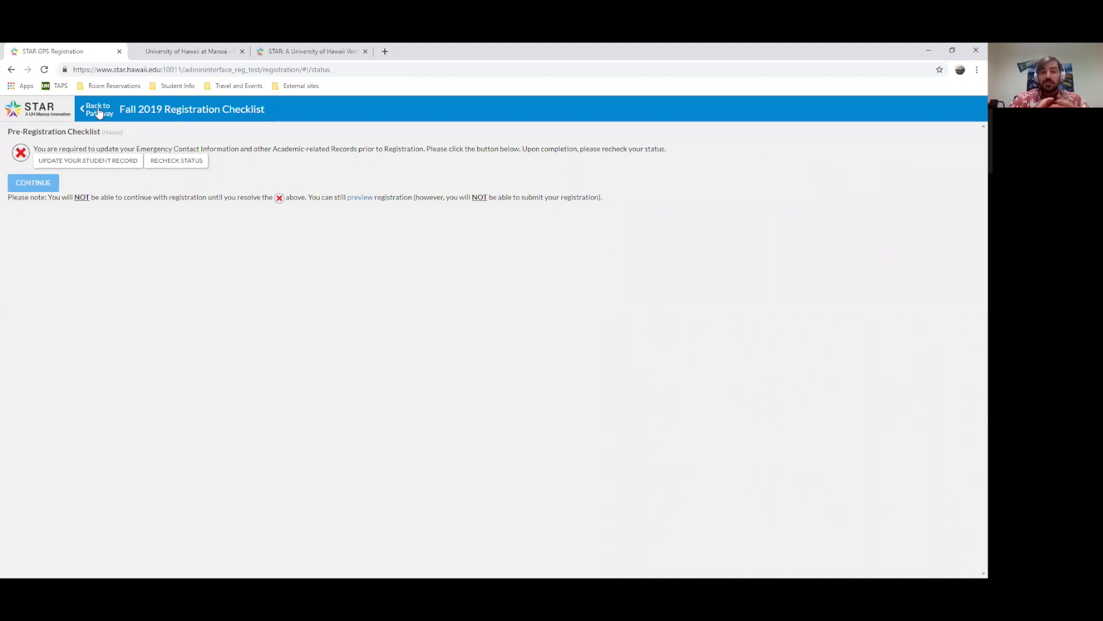
- Enter the Fall 2019 registration preview and undo all pending class additions, from ARAB 201 through ACM 350
click(360, 198)
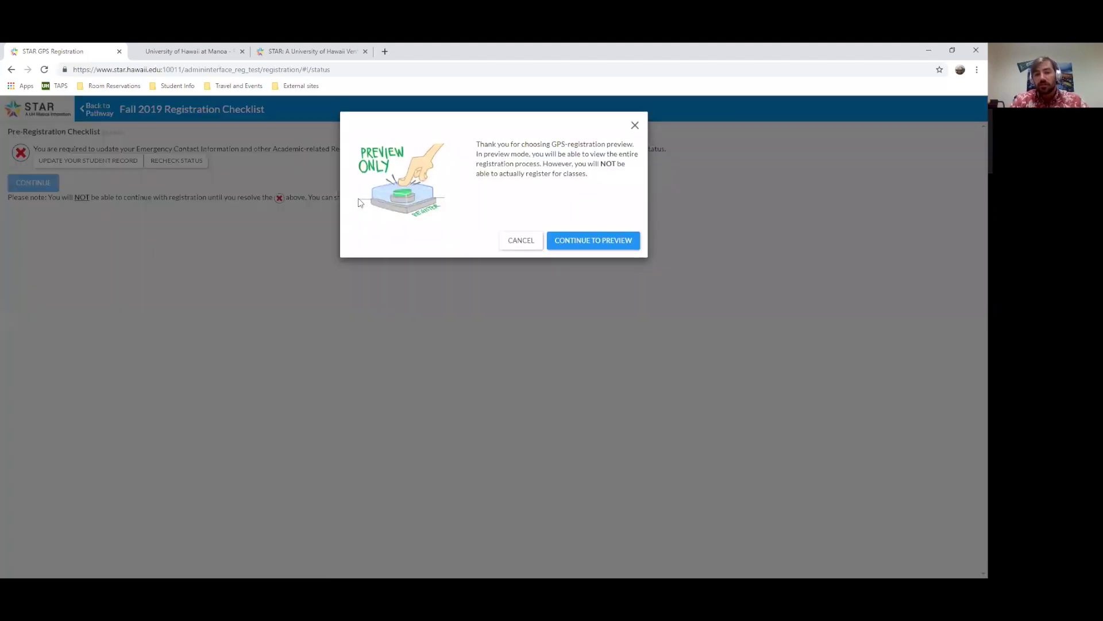
click(589, 242)
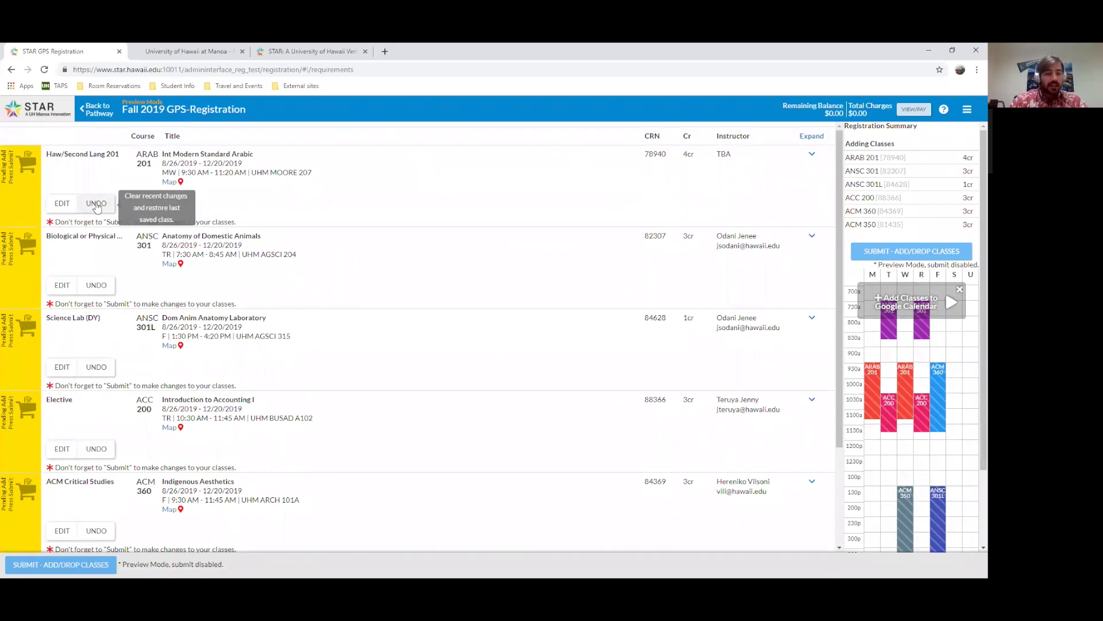
click(96, 203)
click(95, 308)
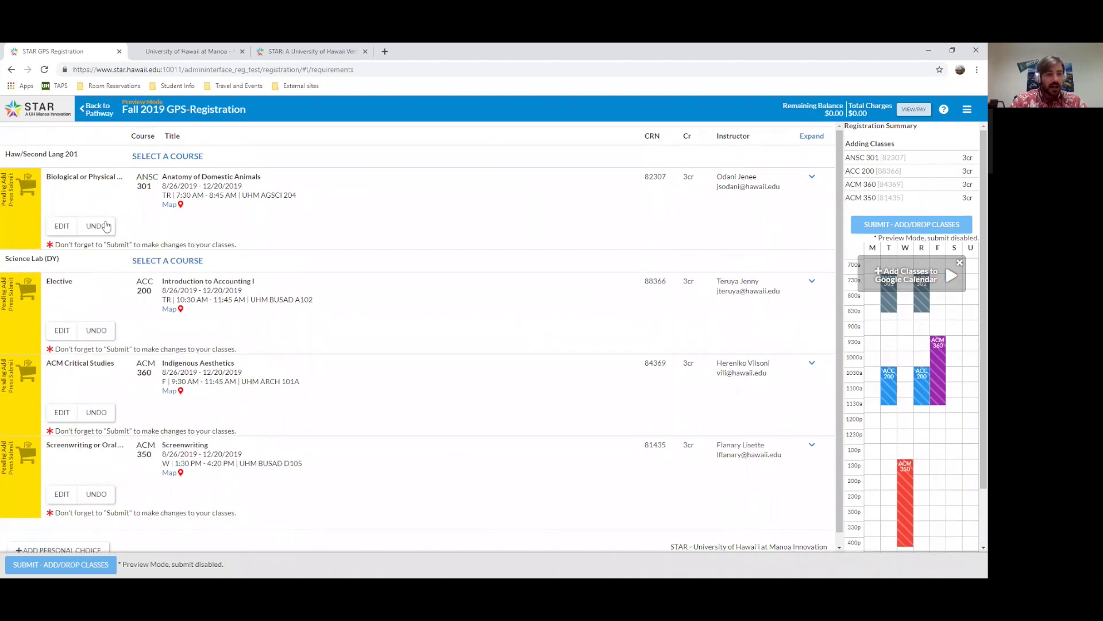
click(99, 227)
click(96, 280)
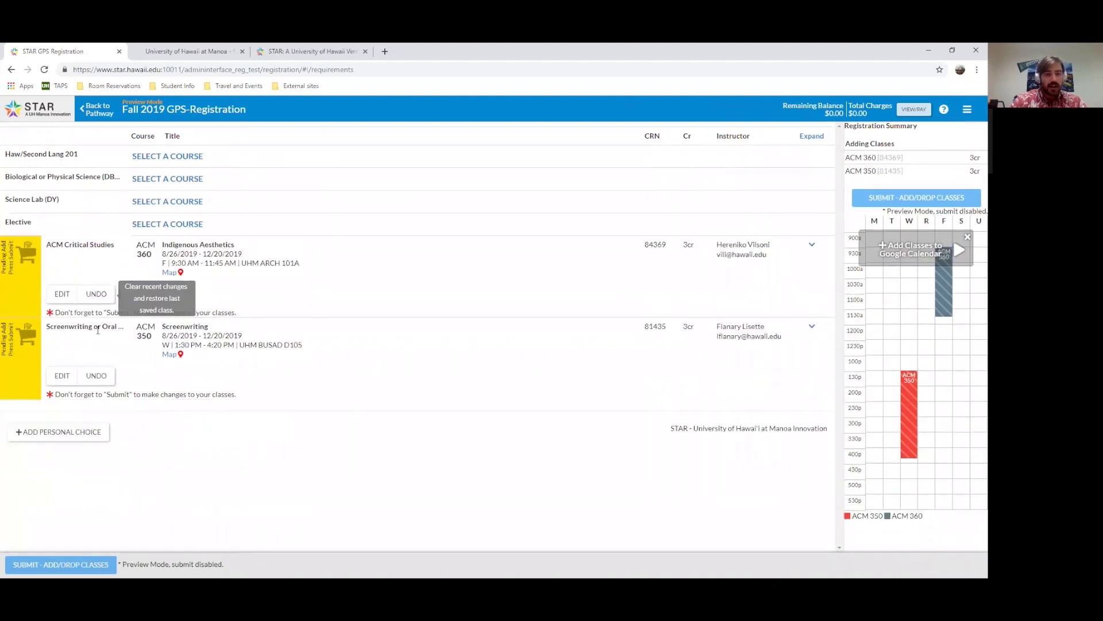
click(95, 301)
click(97, 316)
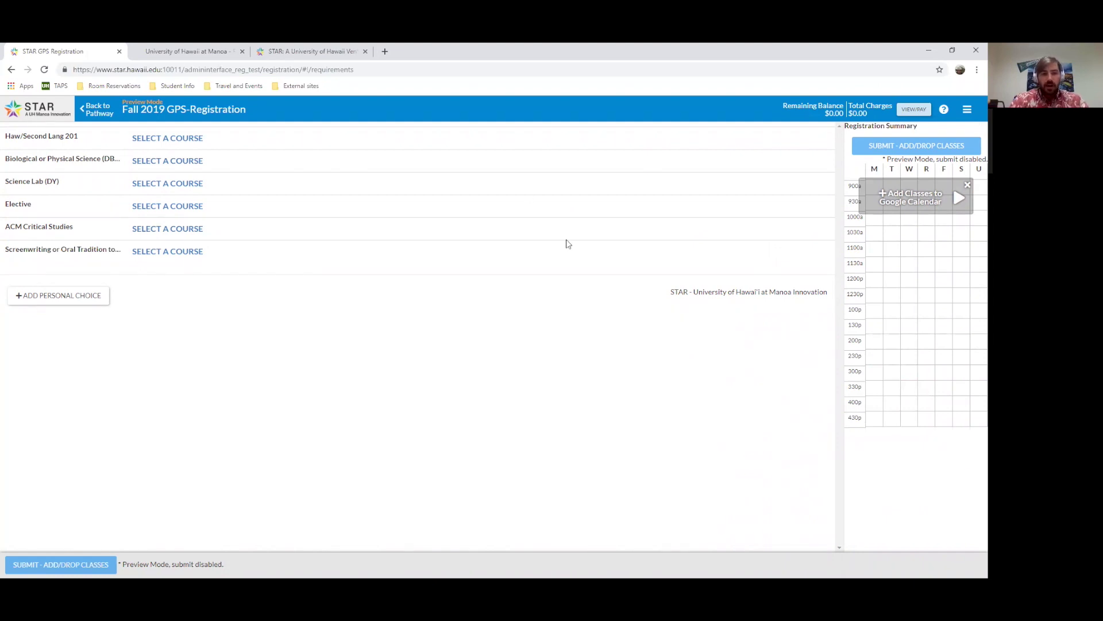
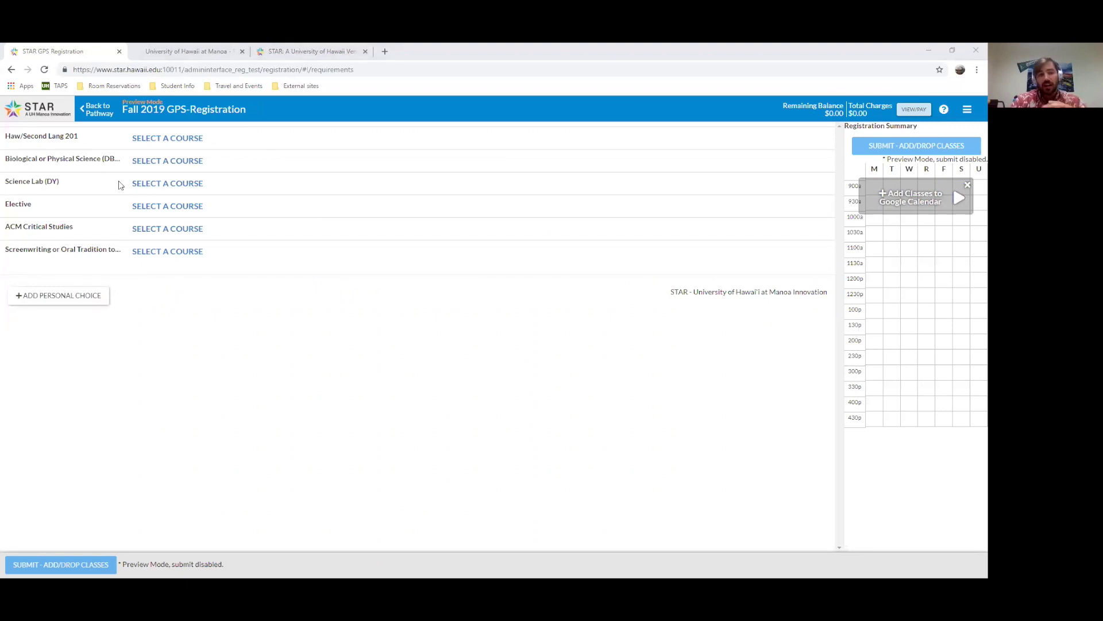
- Select ACM 360 Indigenous Aesthetics, CRN 84369, for the ACM Critical Studies requirement
click(173, 229)
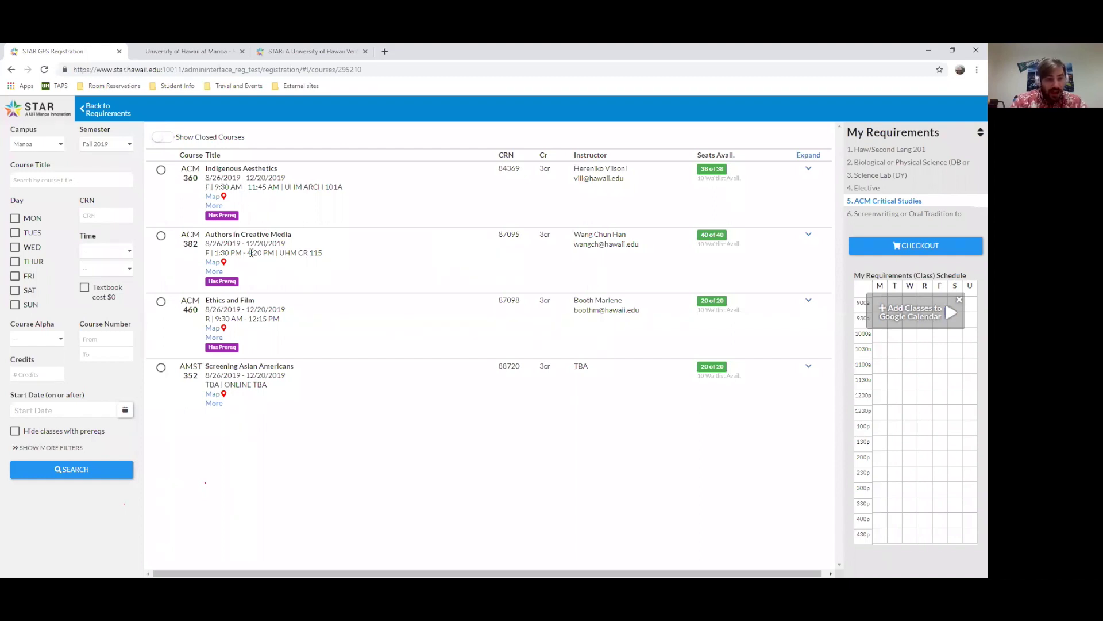
click(880, 214)
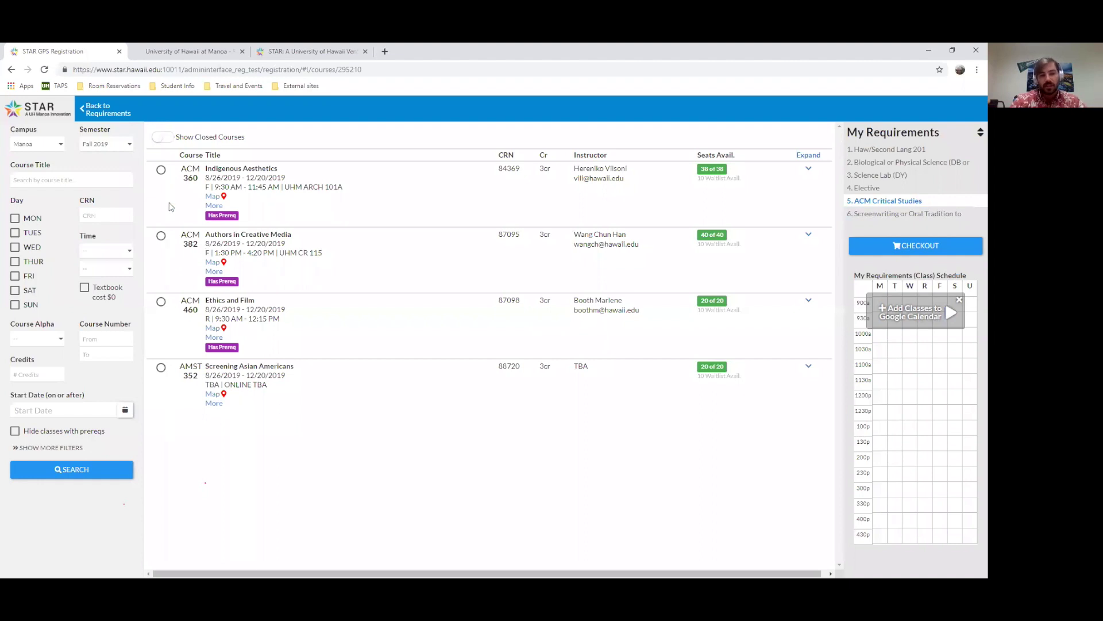
click(161, 170)
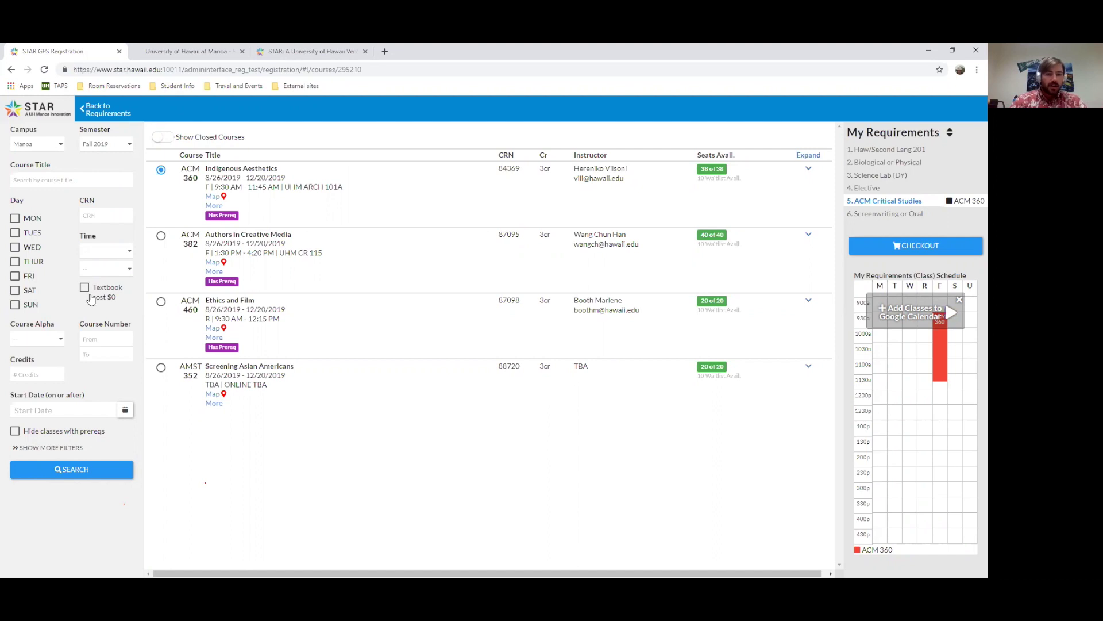
- Search the ACM Critical Studies courses for Monday classes, and clear the Monday filter
click(15, 219)
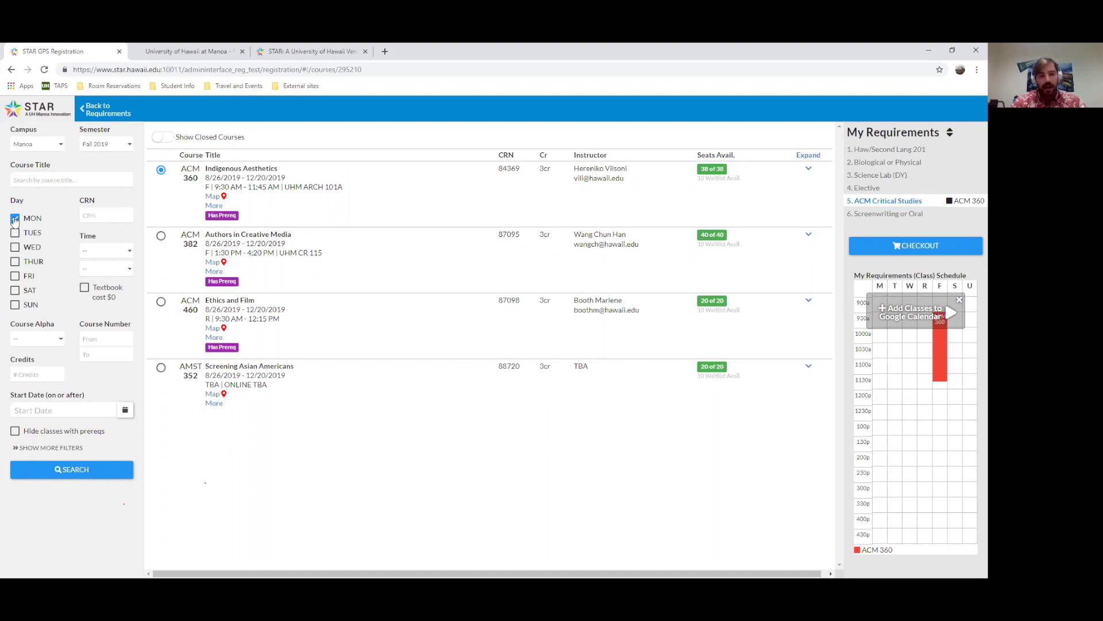
click(68, 471)
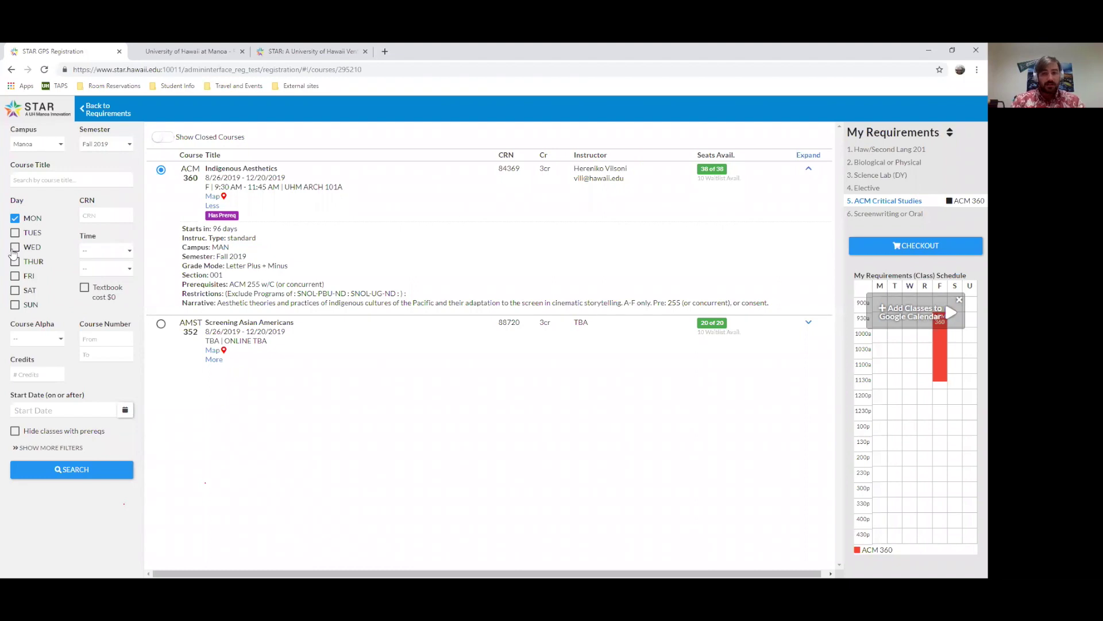
click(14, 219)
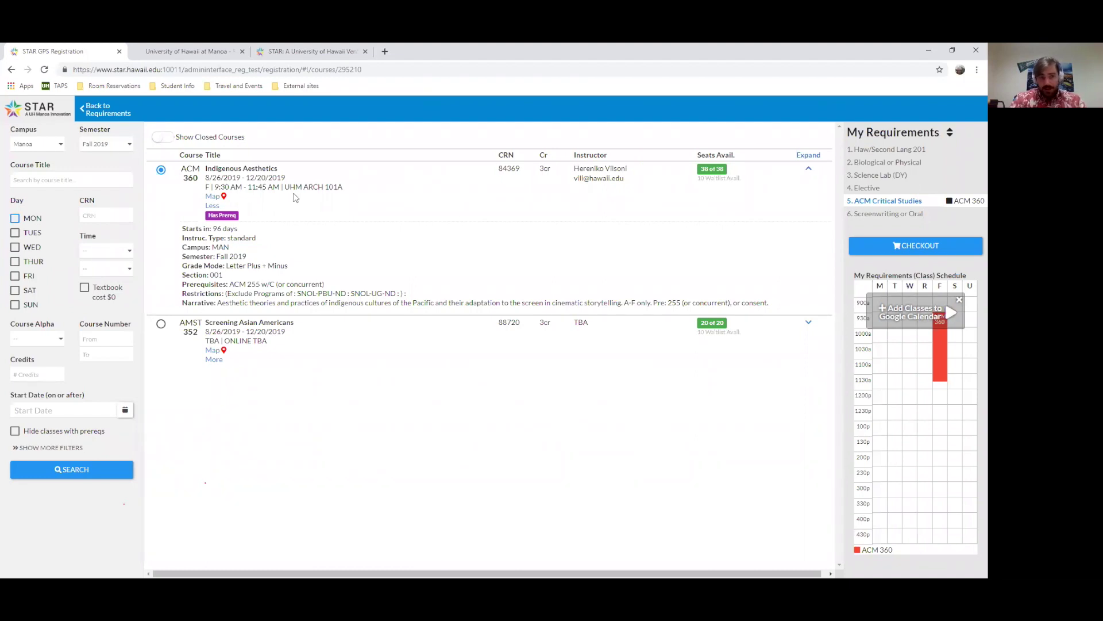
- Choose ACM 350 Screenwriting, CRN 81435, for the Screenwriting or Oral Tradition requirement, and browse the Elective course list
click(890, 214)
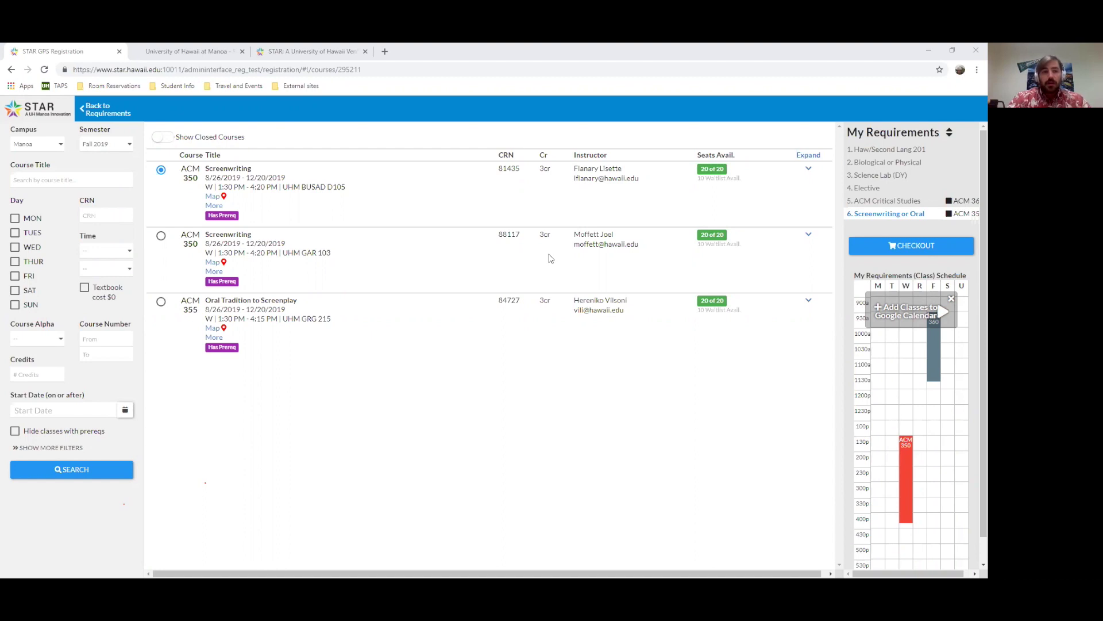
click(865, 190)
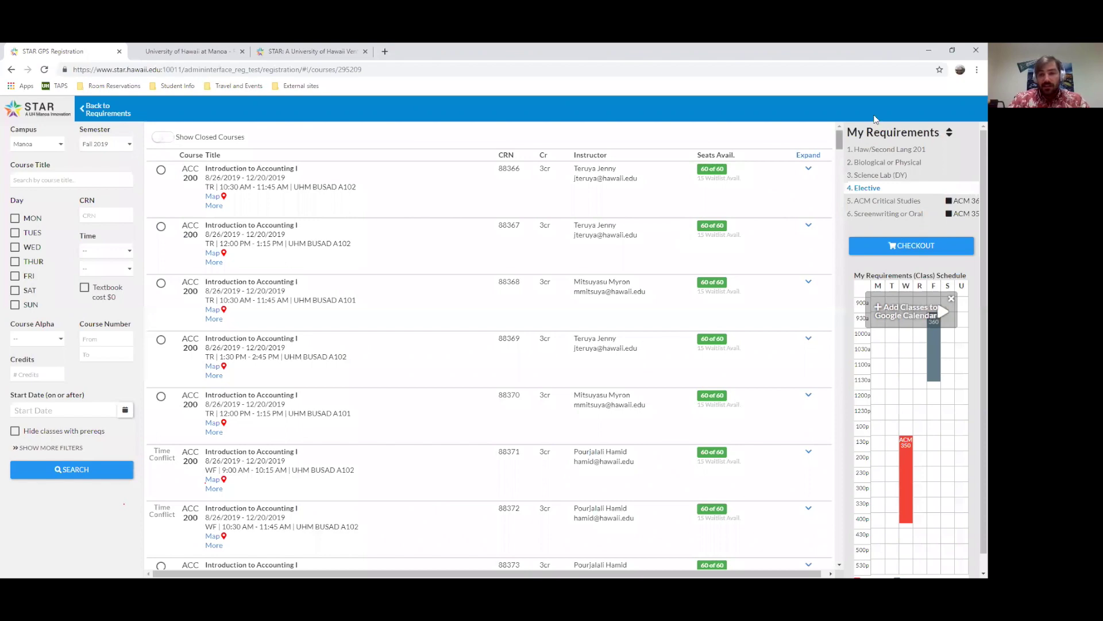
drag(840, 141, 835, 565)
click(808, 555)
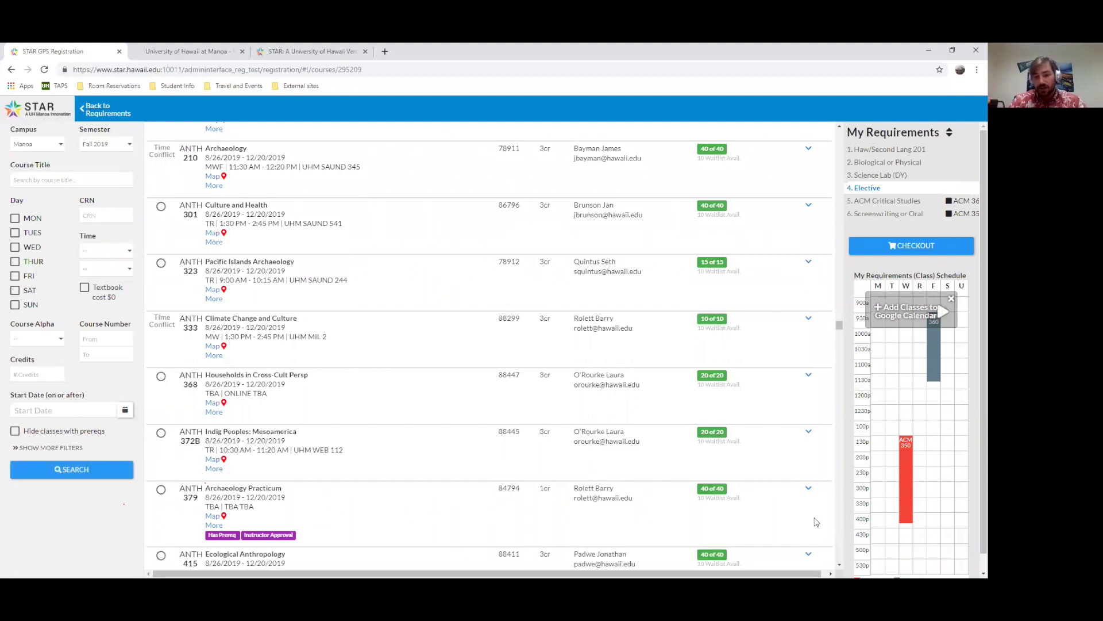
drag(842, 334, 839, 132)
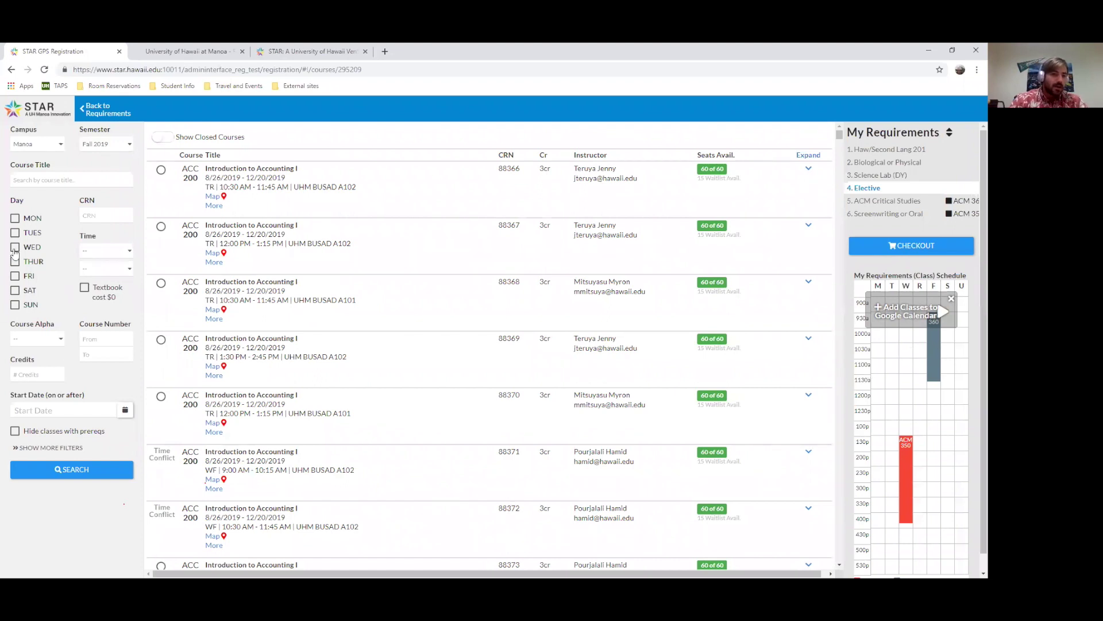
- Filter the Elective courses to Monday, Wednesday and Friday classes, and run the search
click(14, 219)
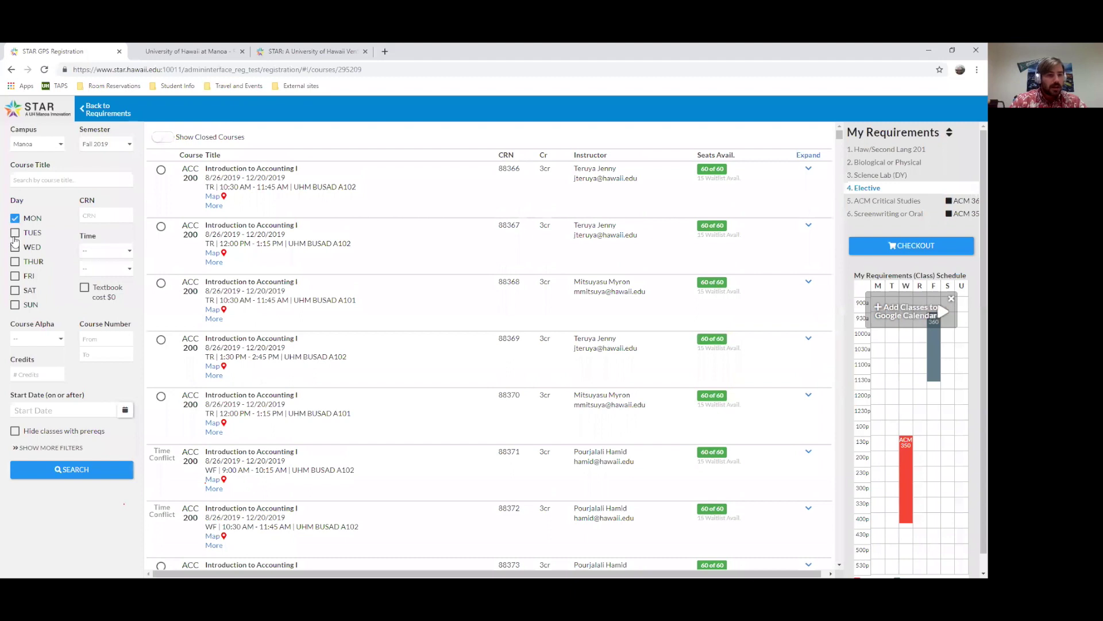
click(16, 249)
click(16, 277)
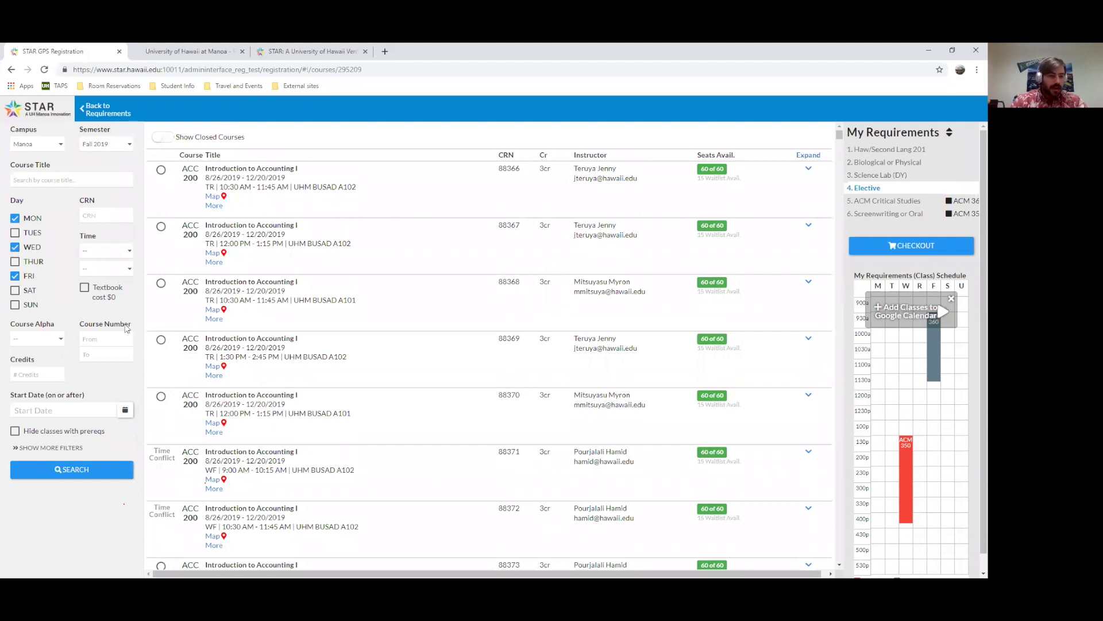
click(73, 471)
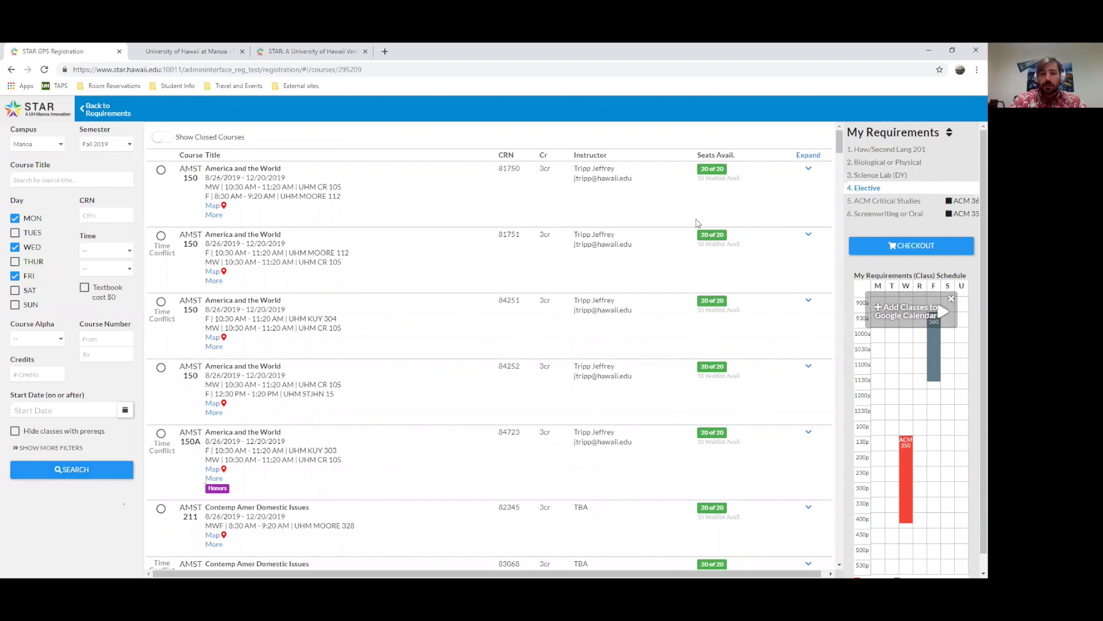
drag(840, 151, 833, 119)
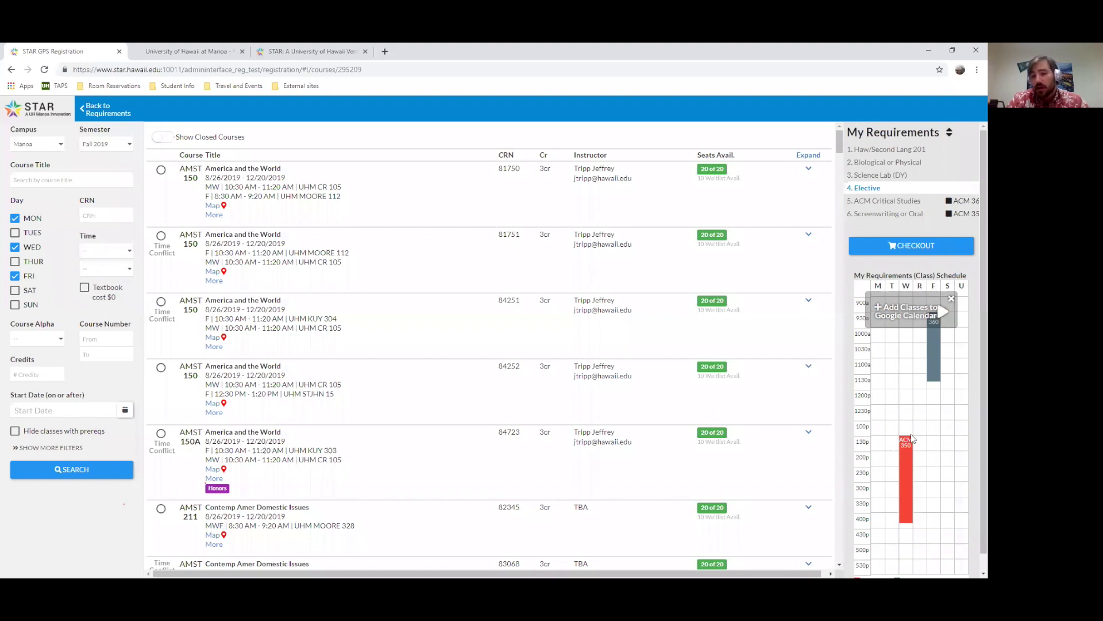
- Limit the Elective search to 11:30a through 1:30p, and select AMST 220 Intro to Indigenous Studies, CRN 87350
click(100, 251)
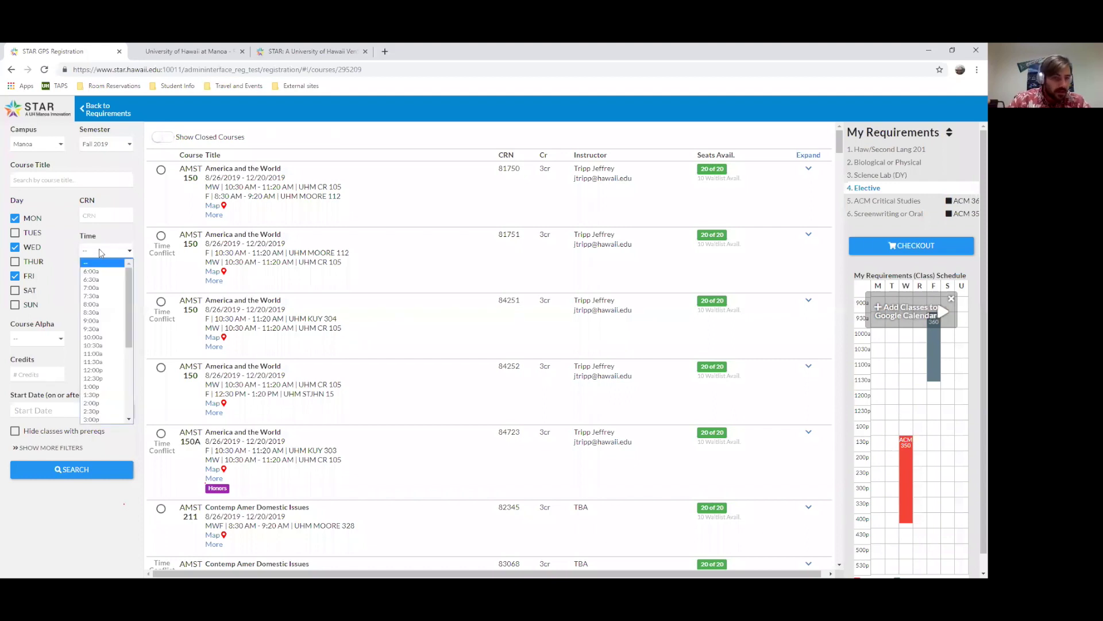
click(102, 362)
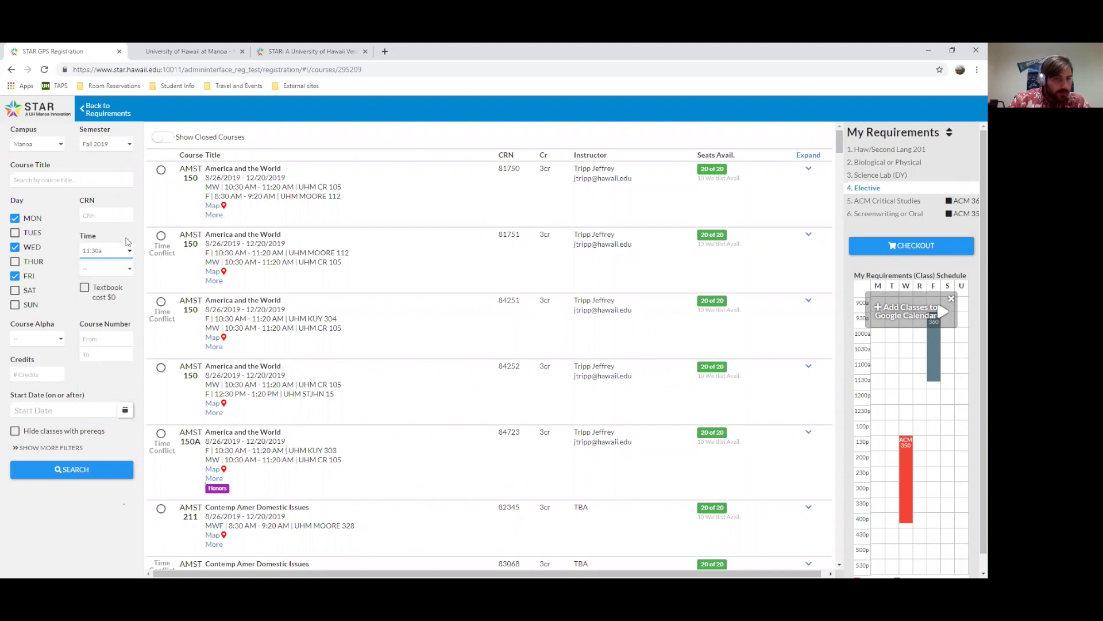
click(120, 270)
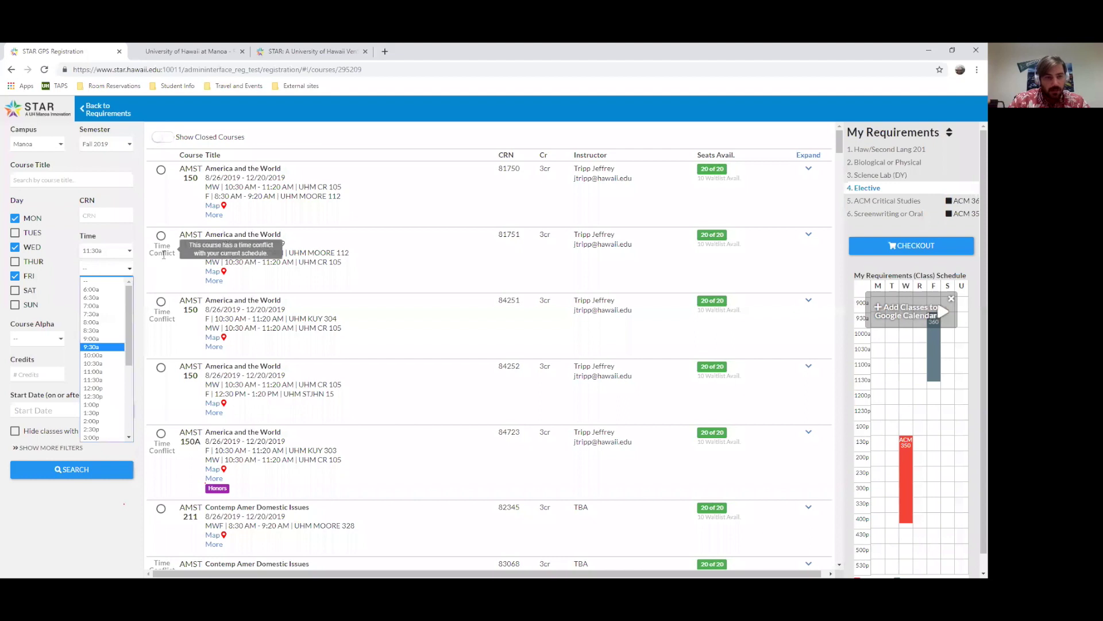
click(102, 413)
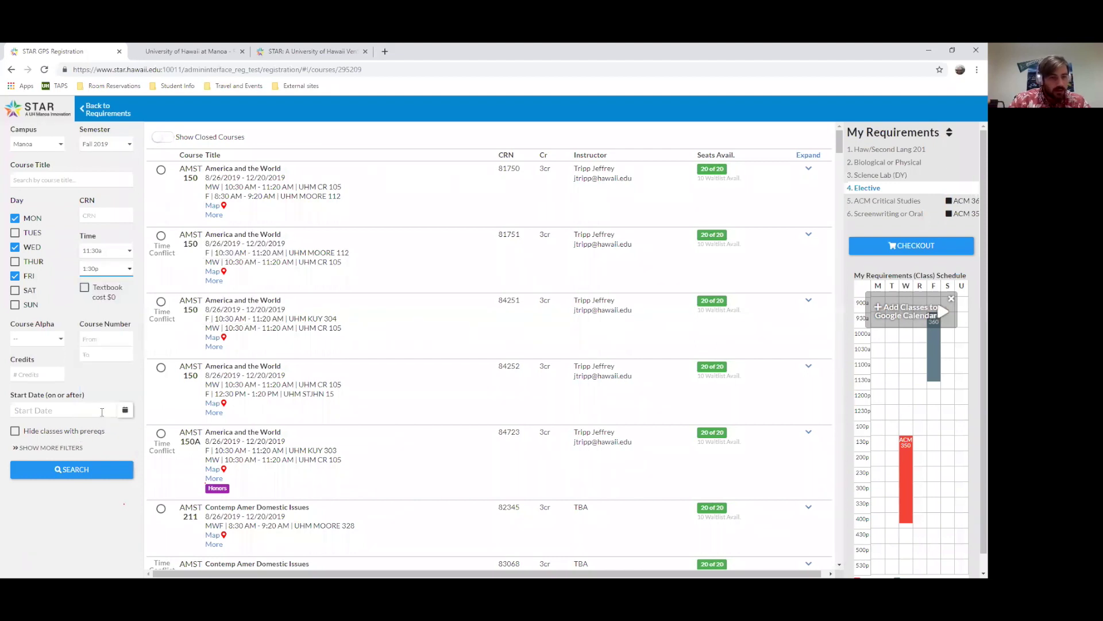
click(81, 468)
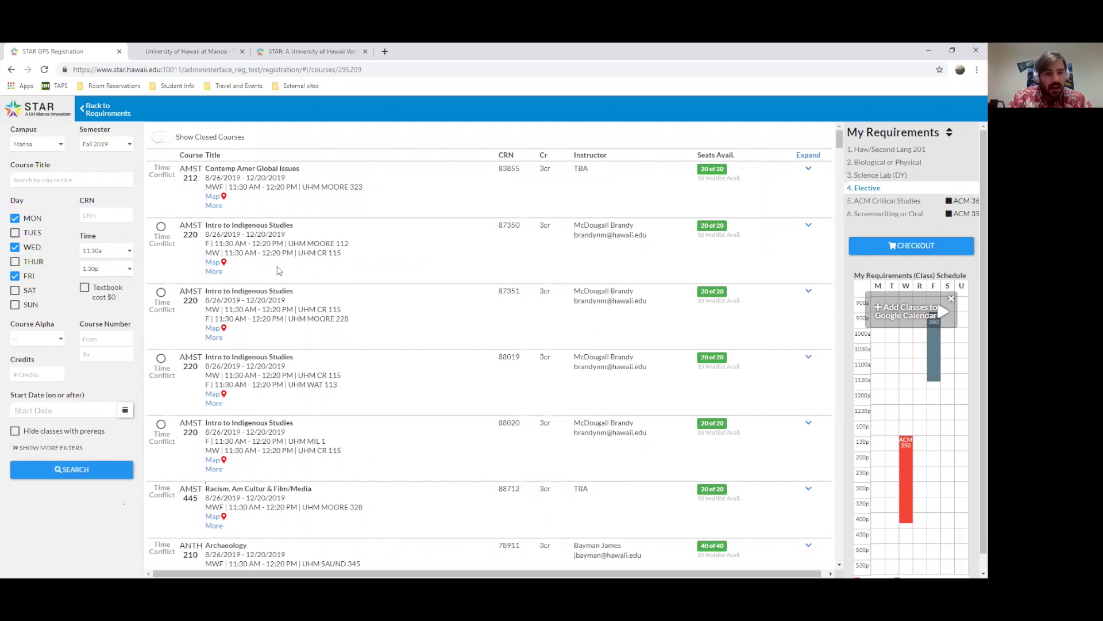
click(161, 227)
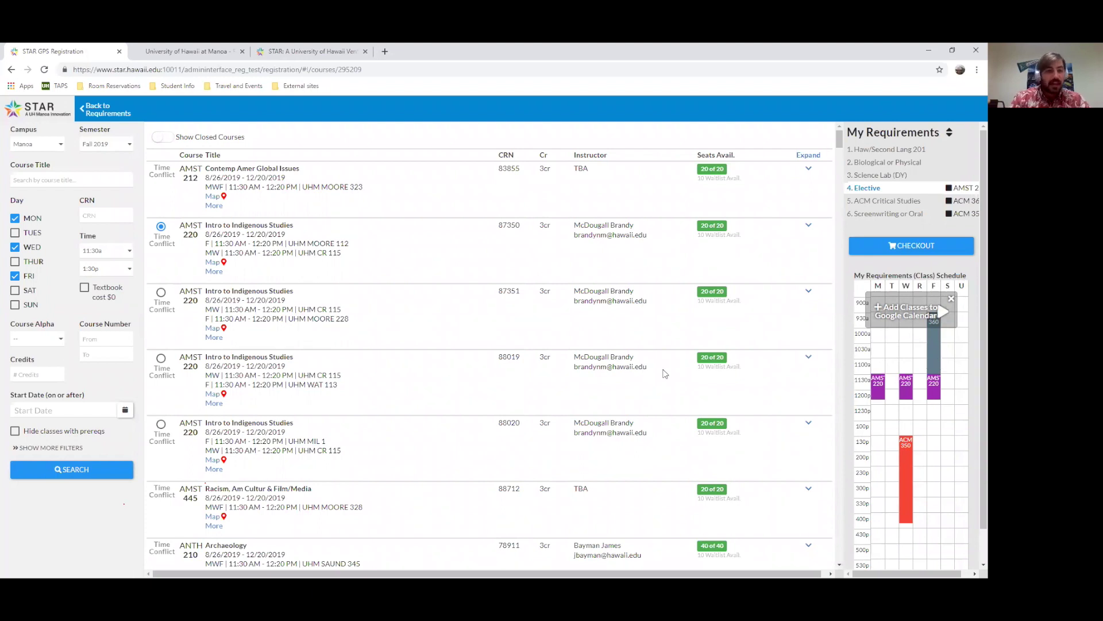
- Set the Elective search's start time to 12:00p and rerun the search
click(112, 254)
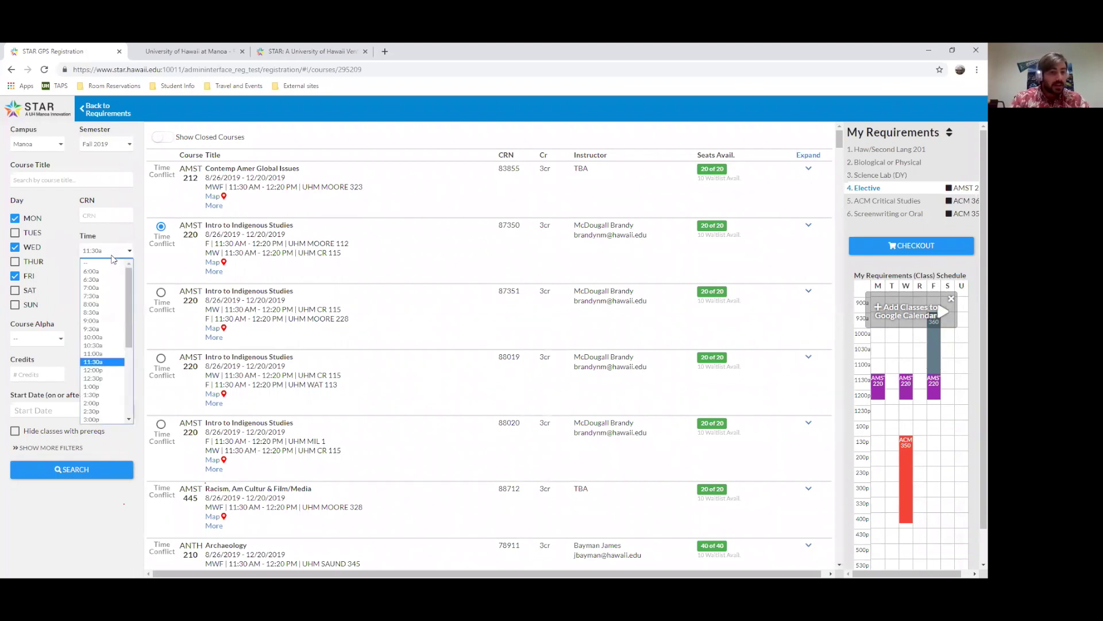
click(96, 375)
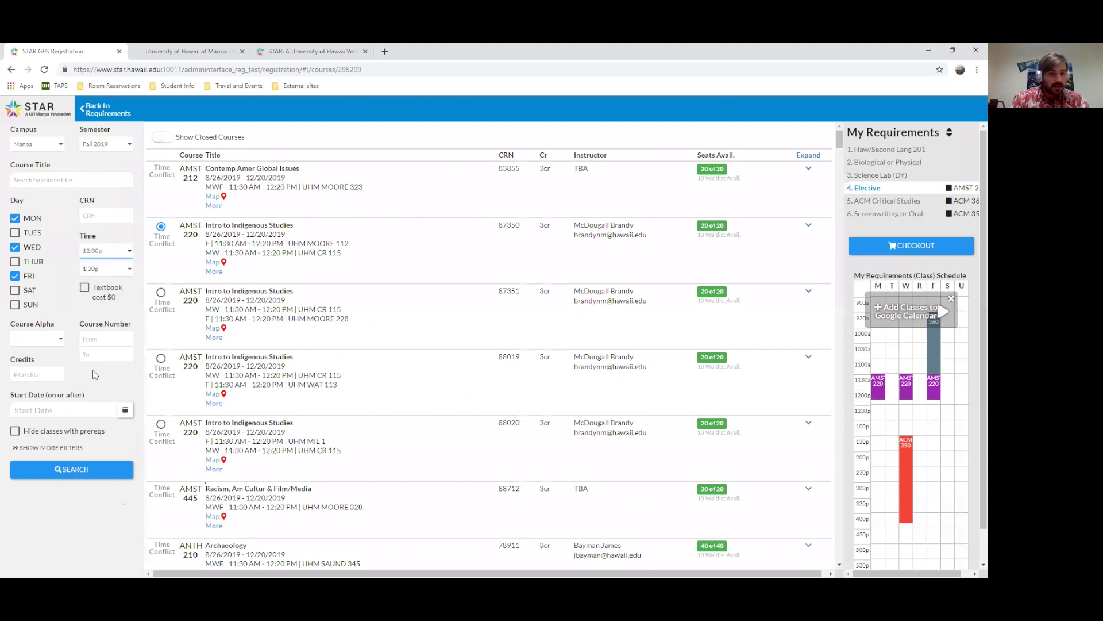
click(89, 468)
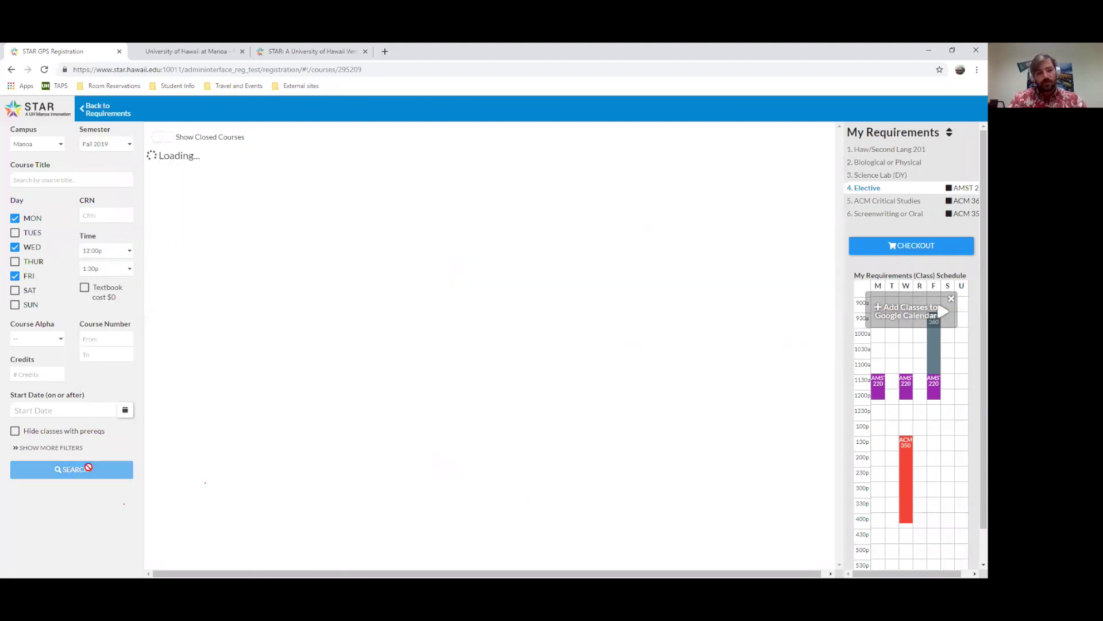
click(390, 322)
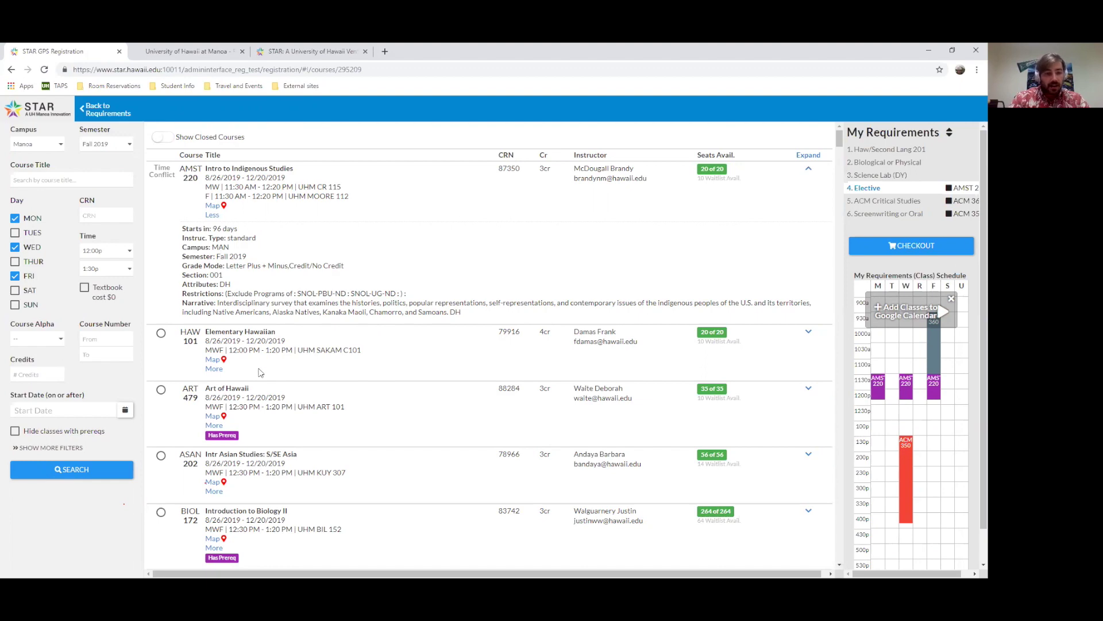
- Replace the Elective choice with BOT 107 Plants, People, and Culture, CRN 86900
scroll(260, 373, down, 5)
scroll(260, 372, up, 1)
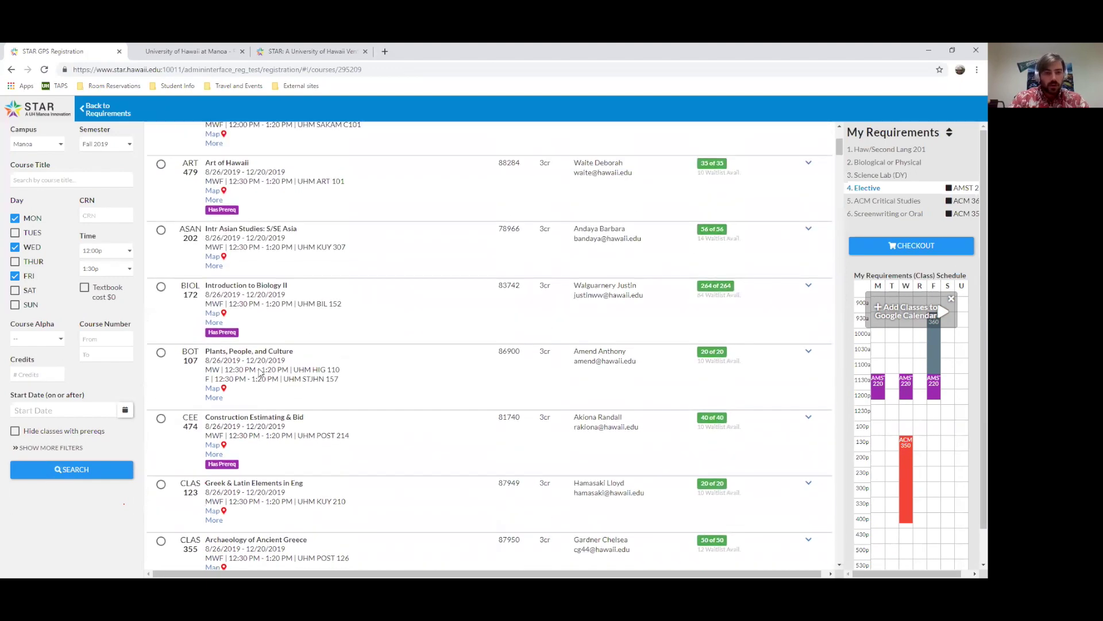
scroll(253, 287, up, 2)
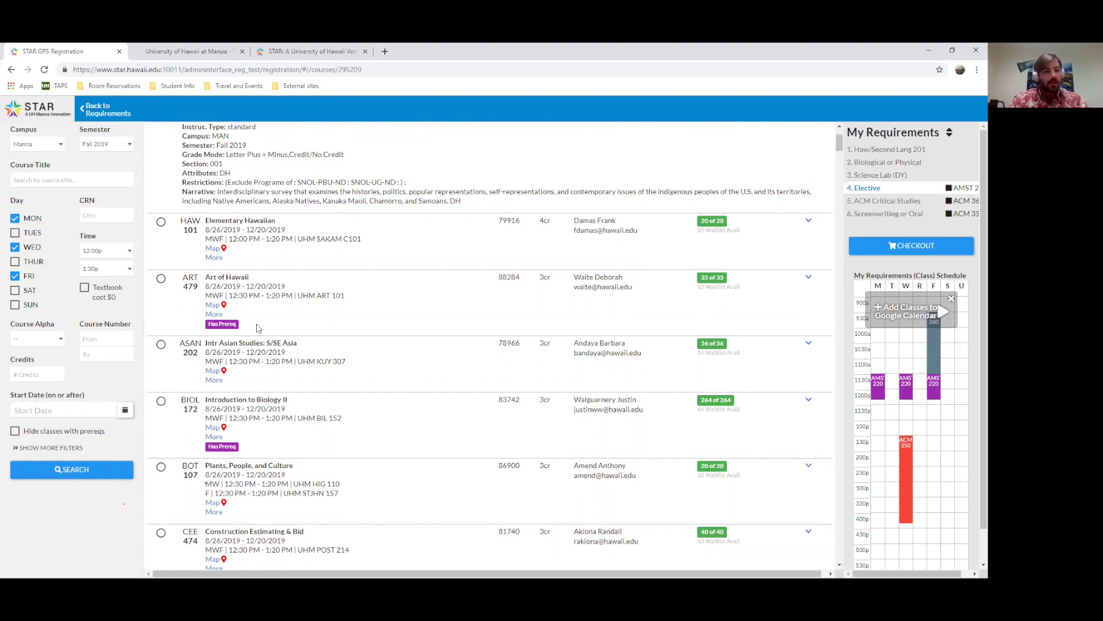
scroll(226, 402, down, 2)
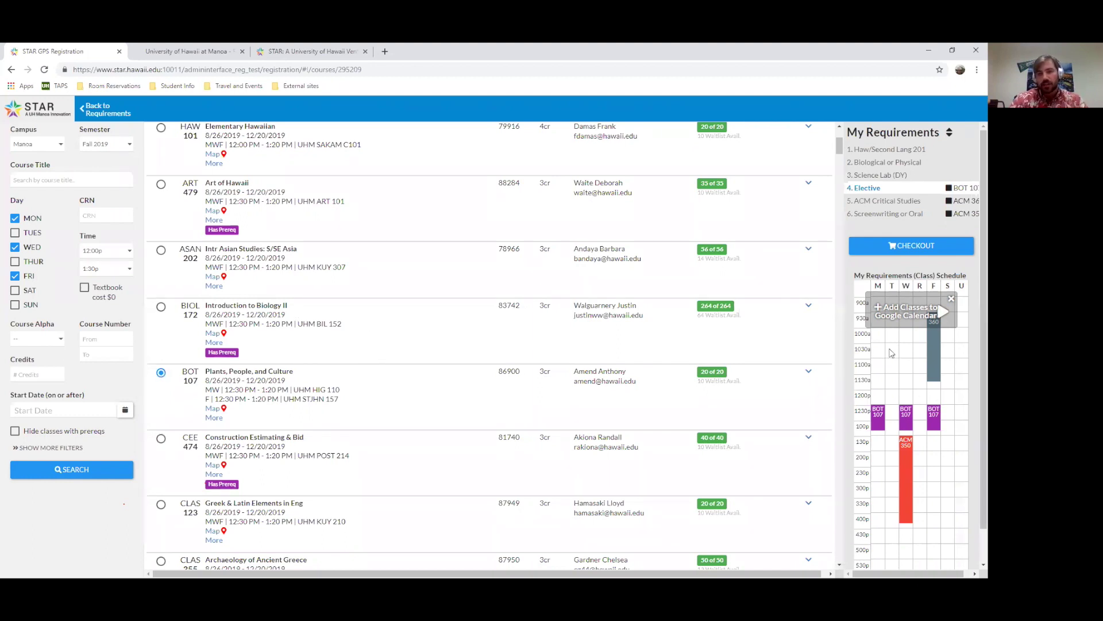
- Select ANSC 244 Comparative Nutrition, CRN 81339, for the Biological or Physical requirement, and browse the Science Lab (DY) courses
click(907, 165)
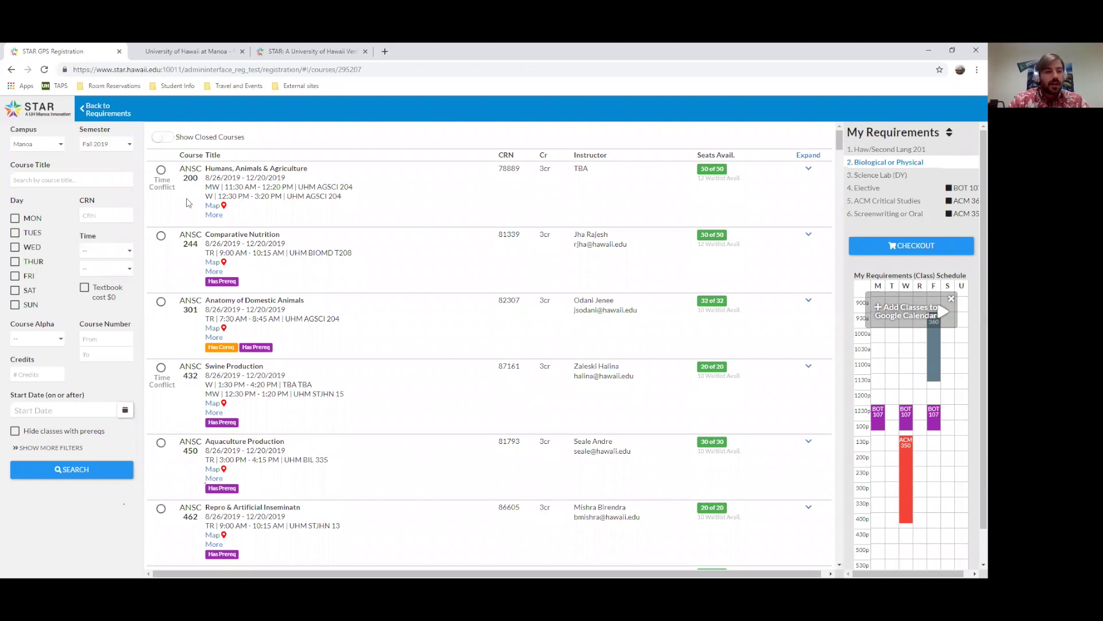
click(162, 236)
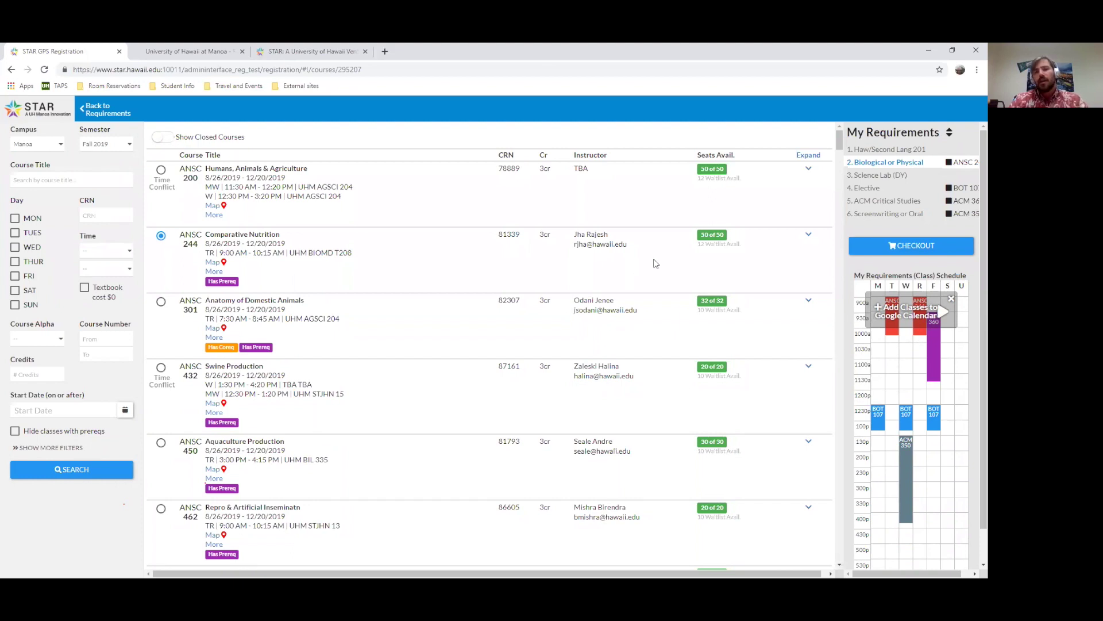
click(881, 176)
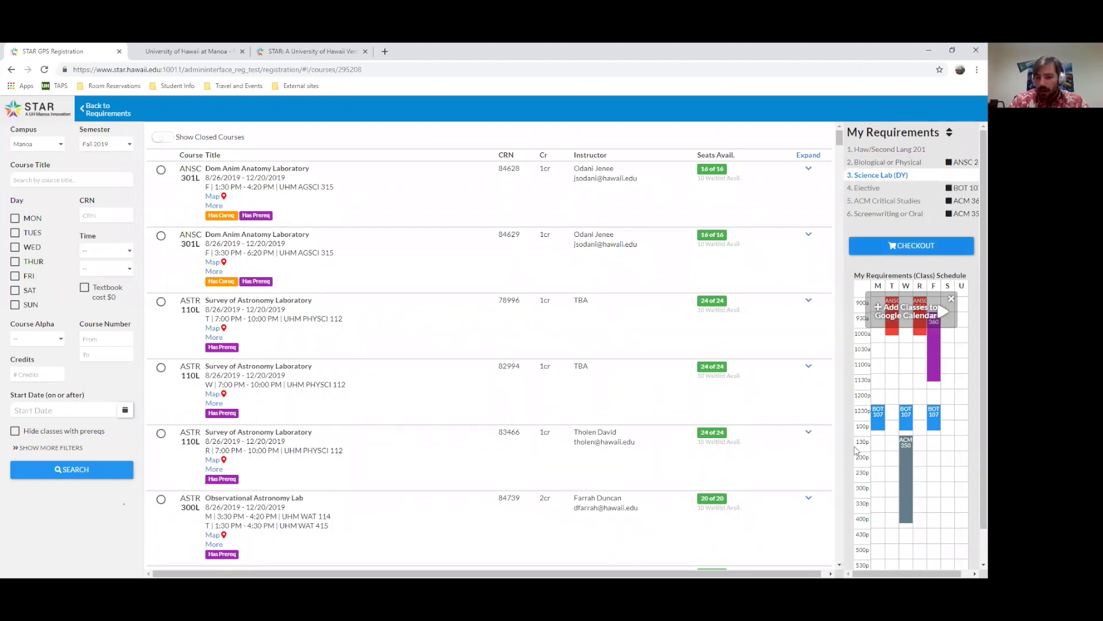
drag(887, 573, 896, 572)
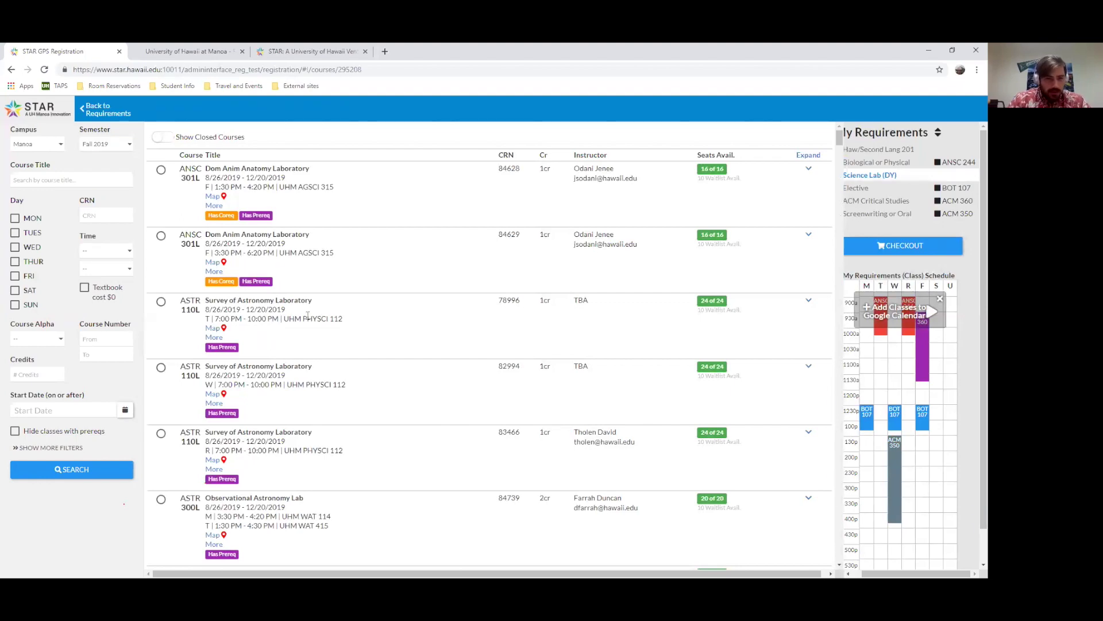
scroll(307, 316, down, 15)
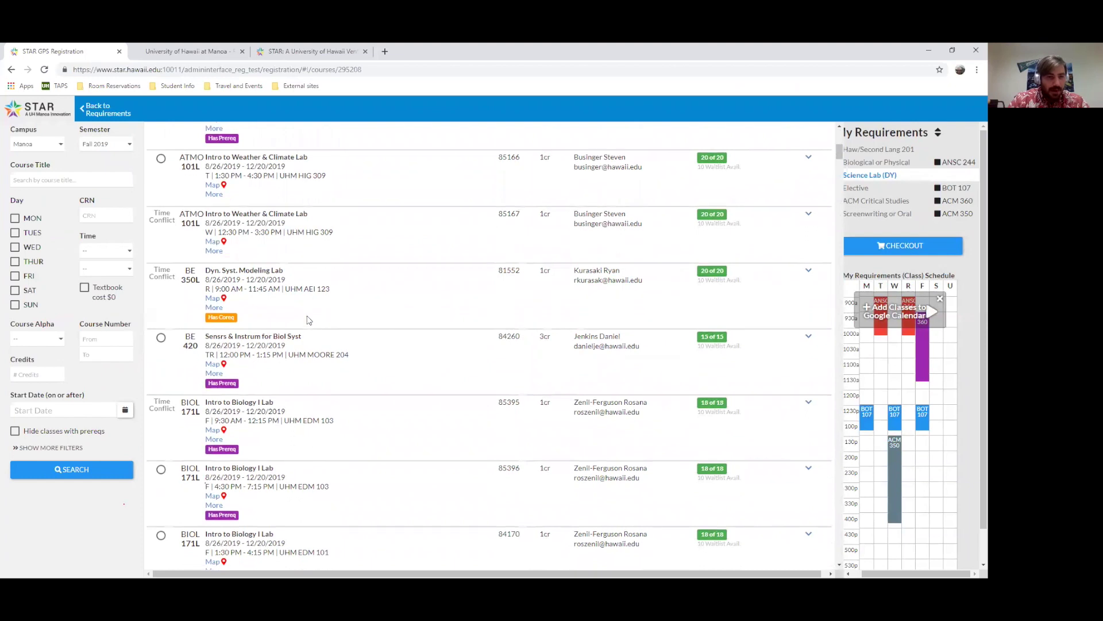
scroll(309, 320, up, 15)
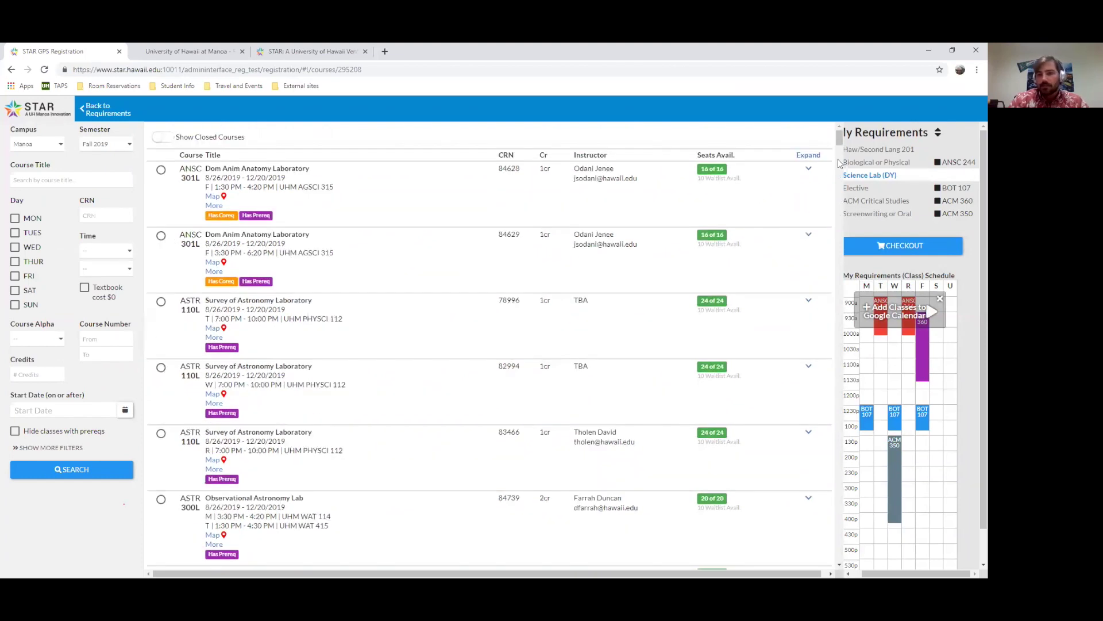
- Replace the Biological or Physical choice with the Tuesday/Thursday section of ASTR 110 Survey of Astronomy, CRN 78994
click(897, 162)
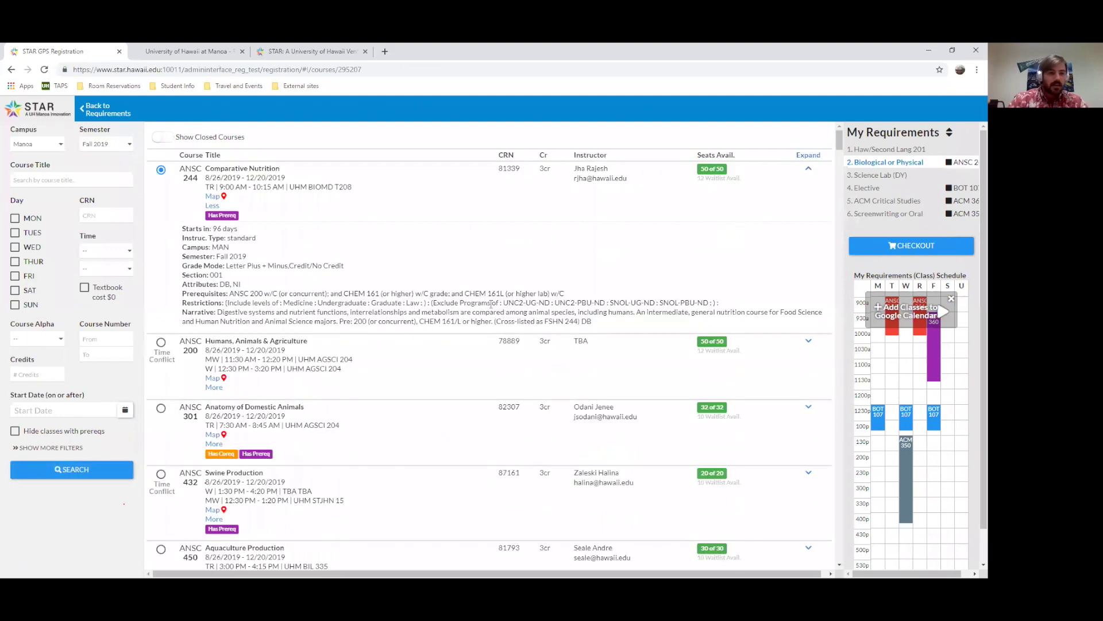
click(161, 171)
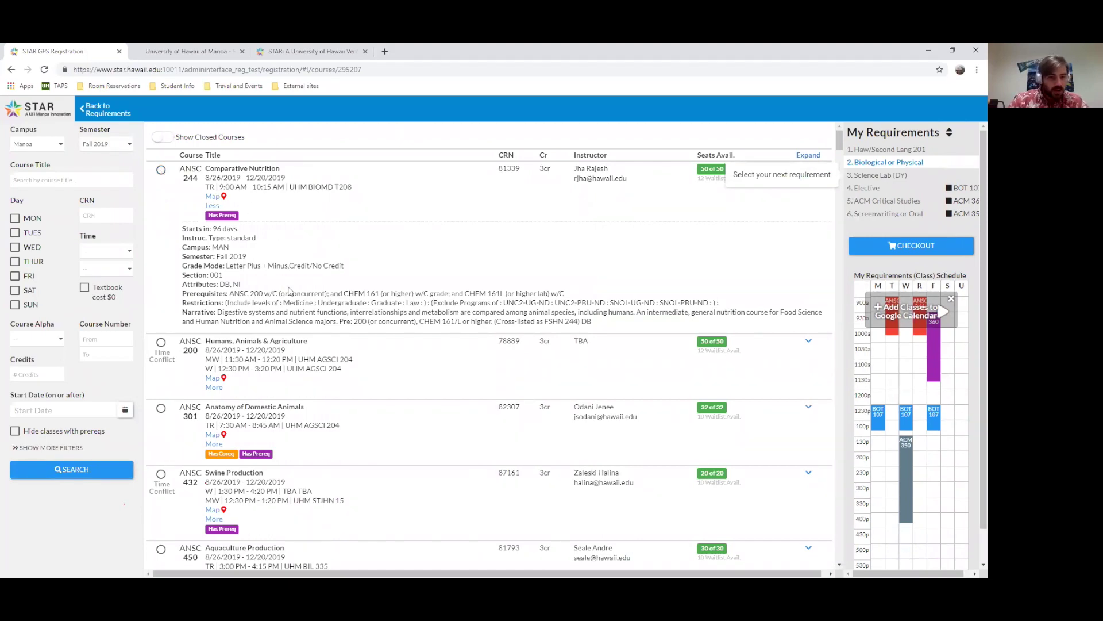
scroll(286, 293, down, 2)
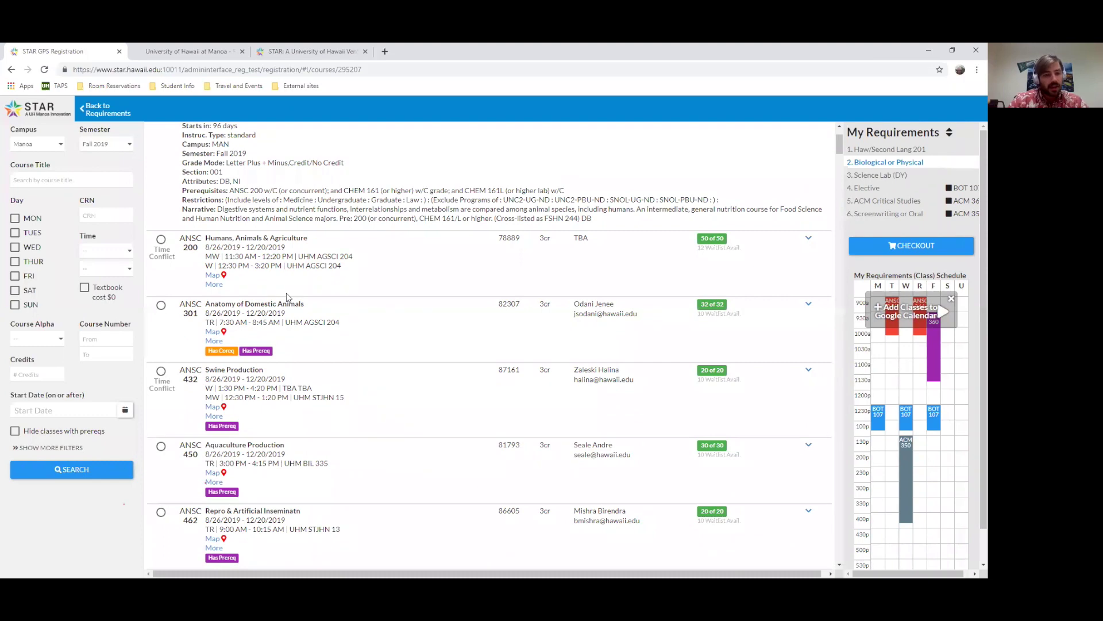
scroll(286, 296, down, 2)
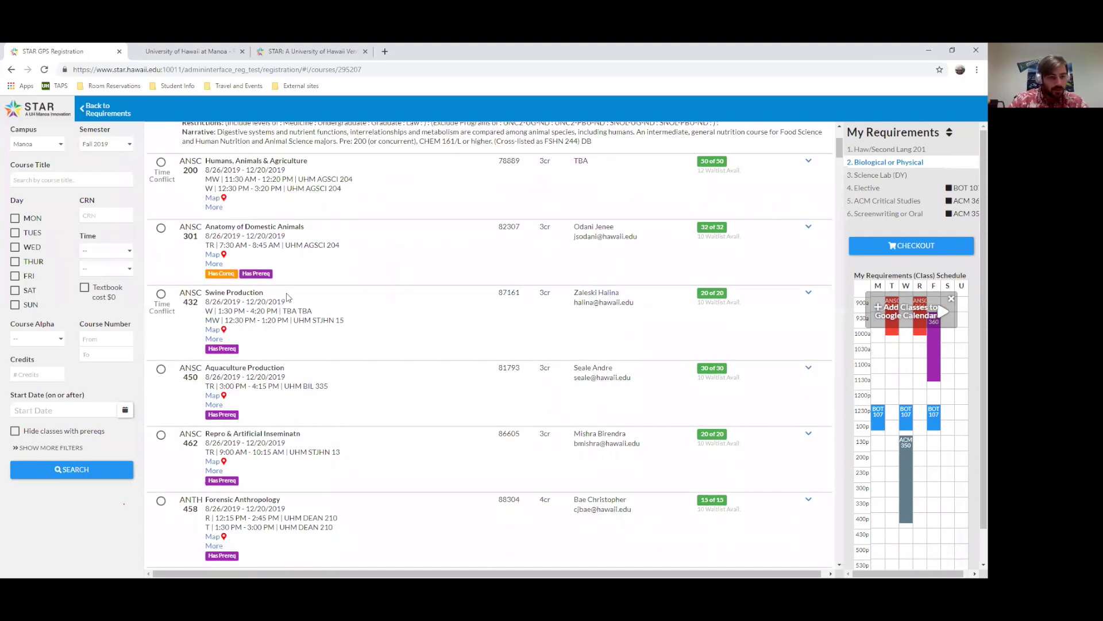
scroll(286, 297, down, 7)
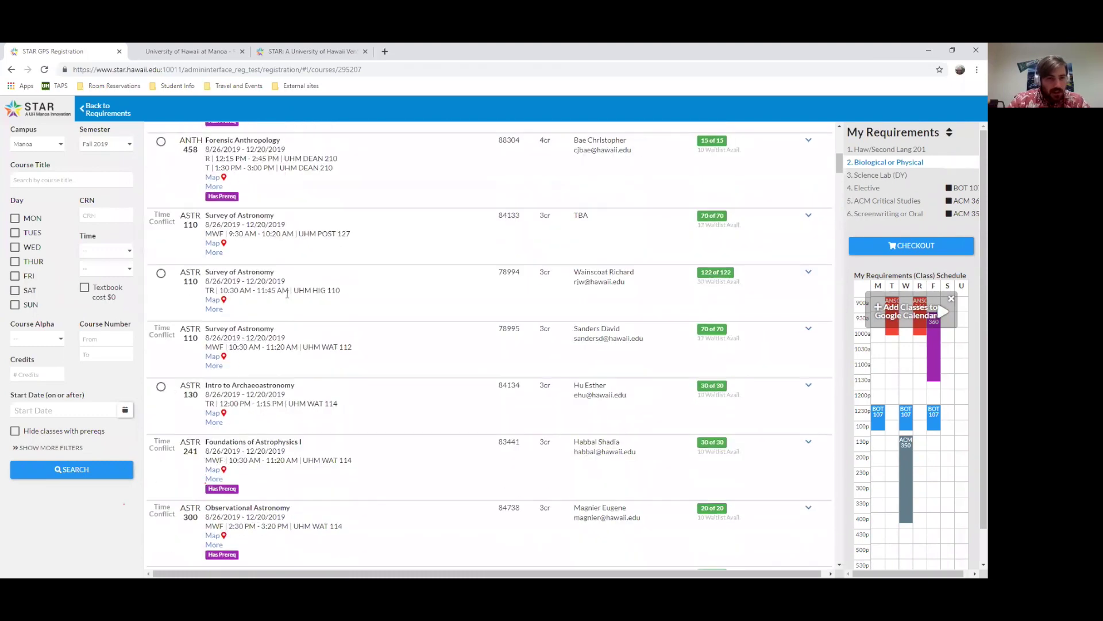
scroll(287, 293, down, 1)
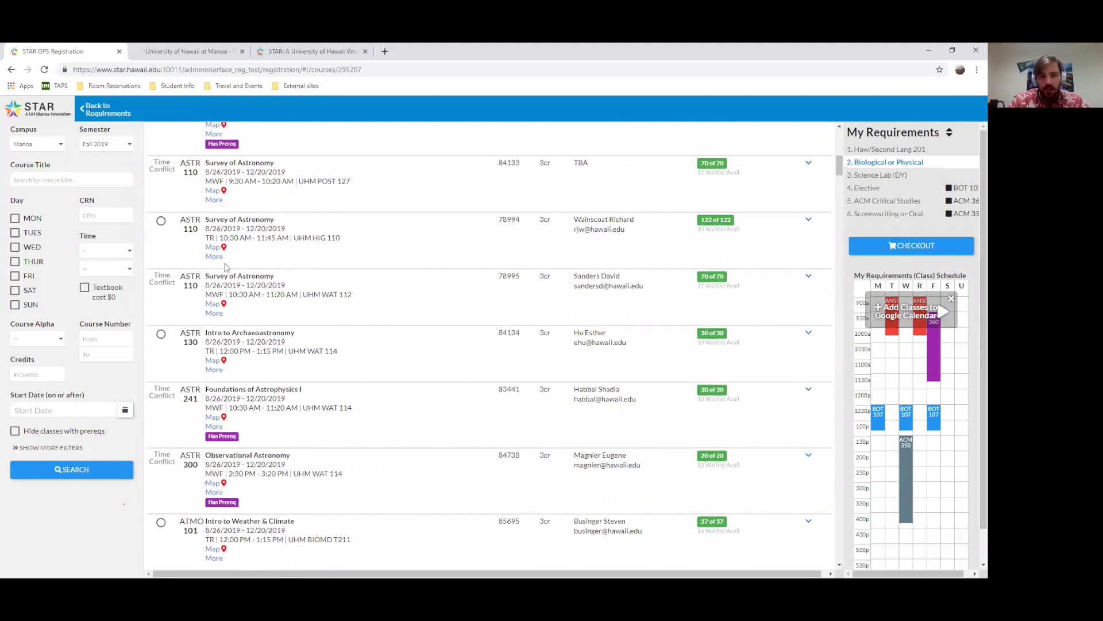
click(161, 224)
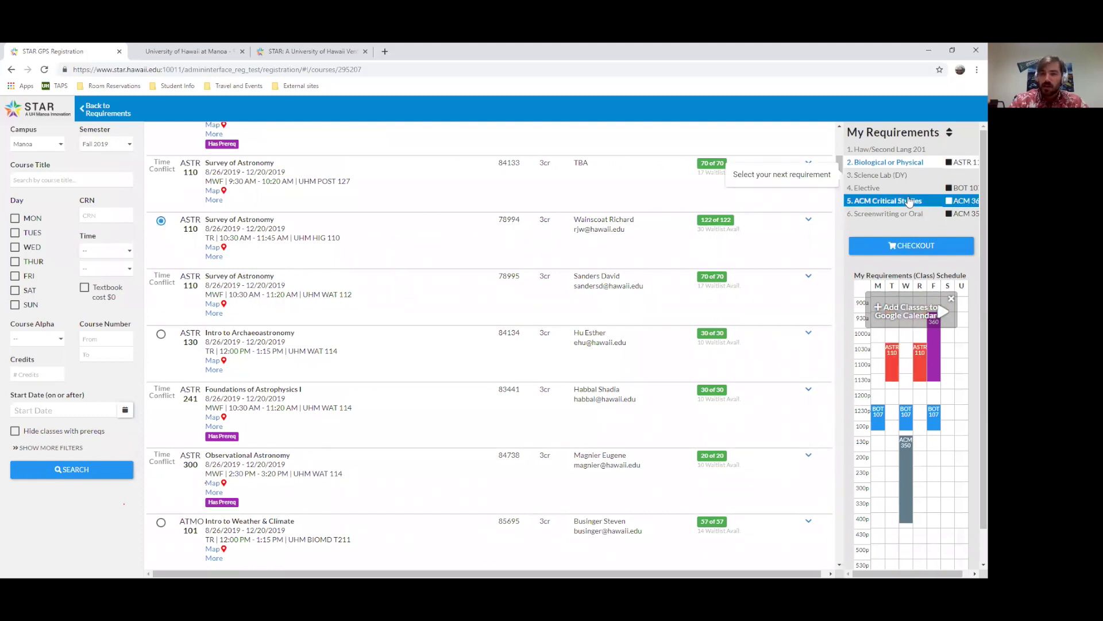
- Choose ASTR 110L Survey of Astronomy Laboratory, CRN 78996, for the Science Lab (DY) requirement, and review the weekly class schedule
click(883, 177)
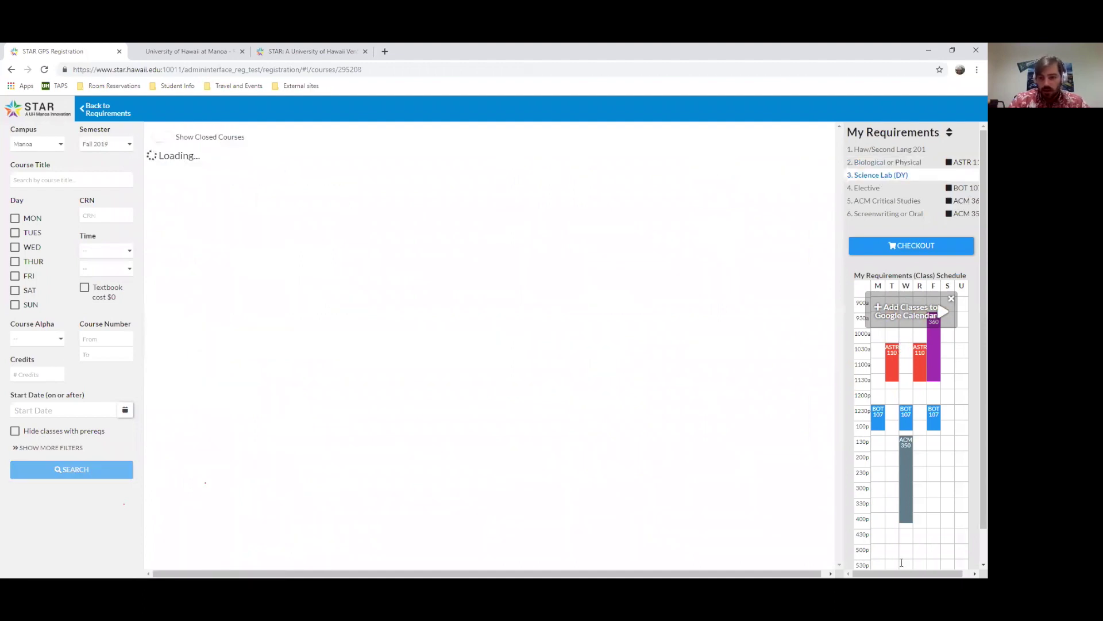
scroll(910, 566, right, 1)
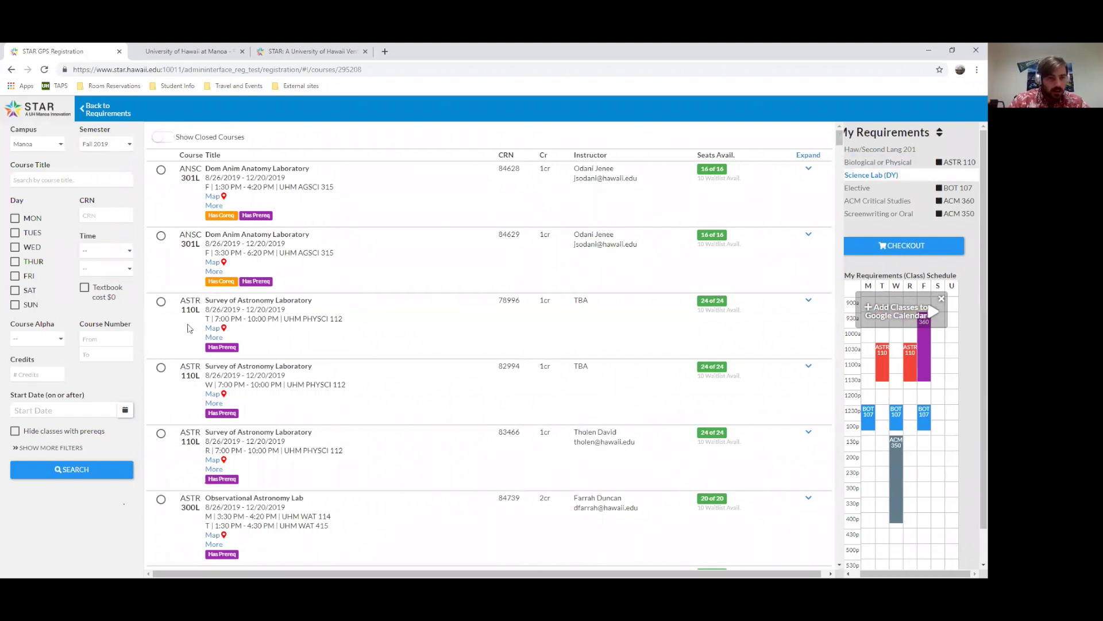
click(161, 302)
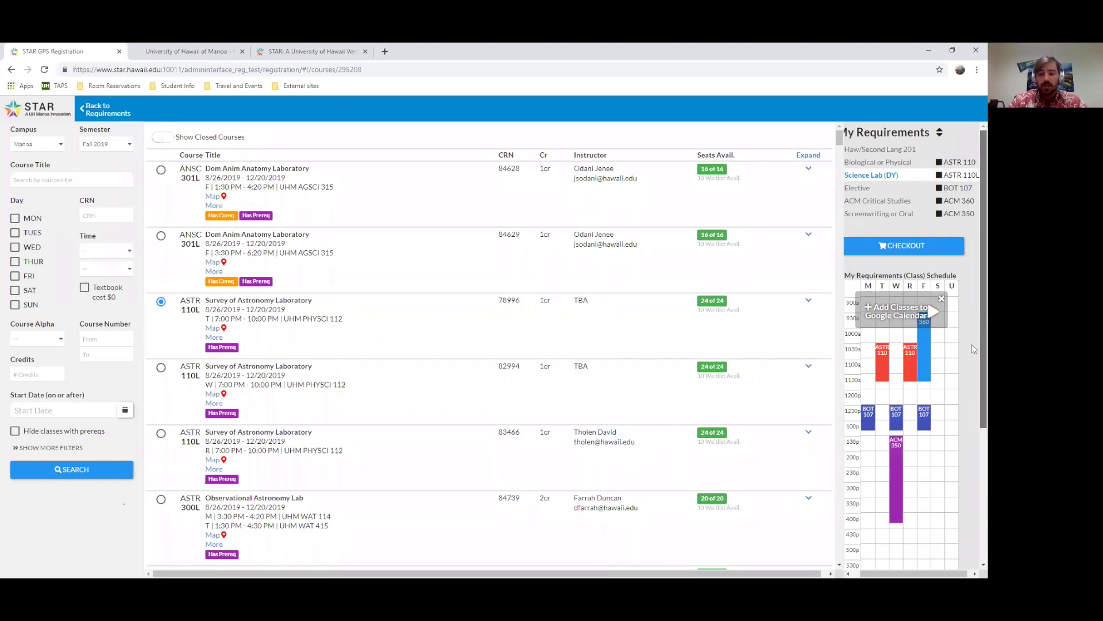
scroll(972, 391, down, 1)
scroll(973, 404, down, 2)
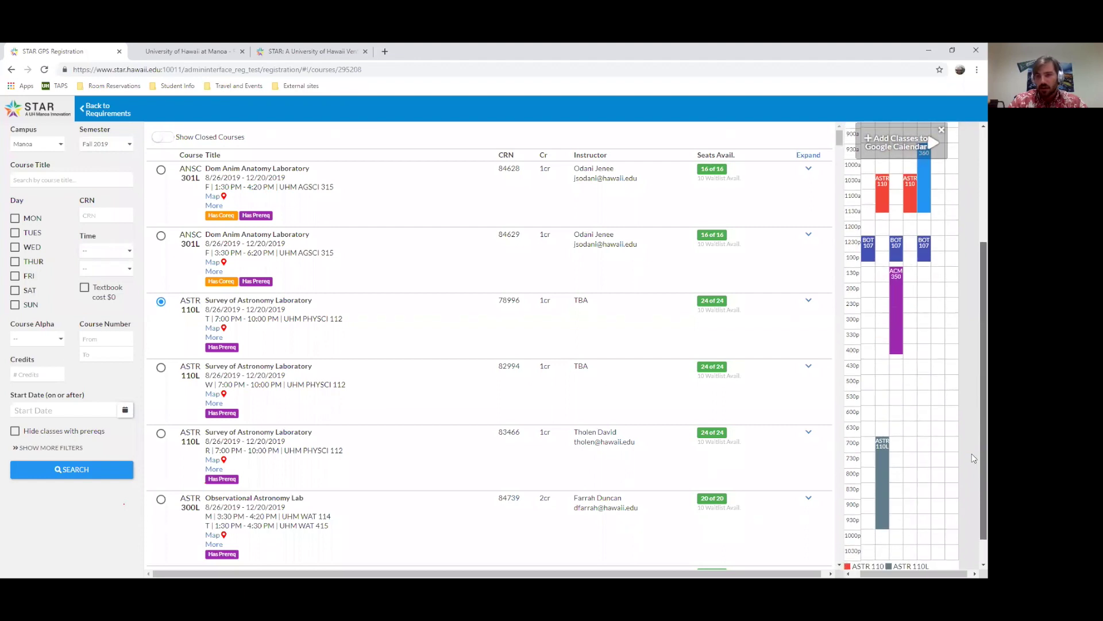
scroll(972, 448, up, 2)
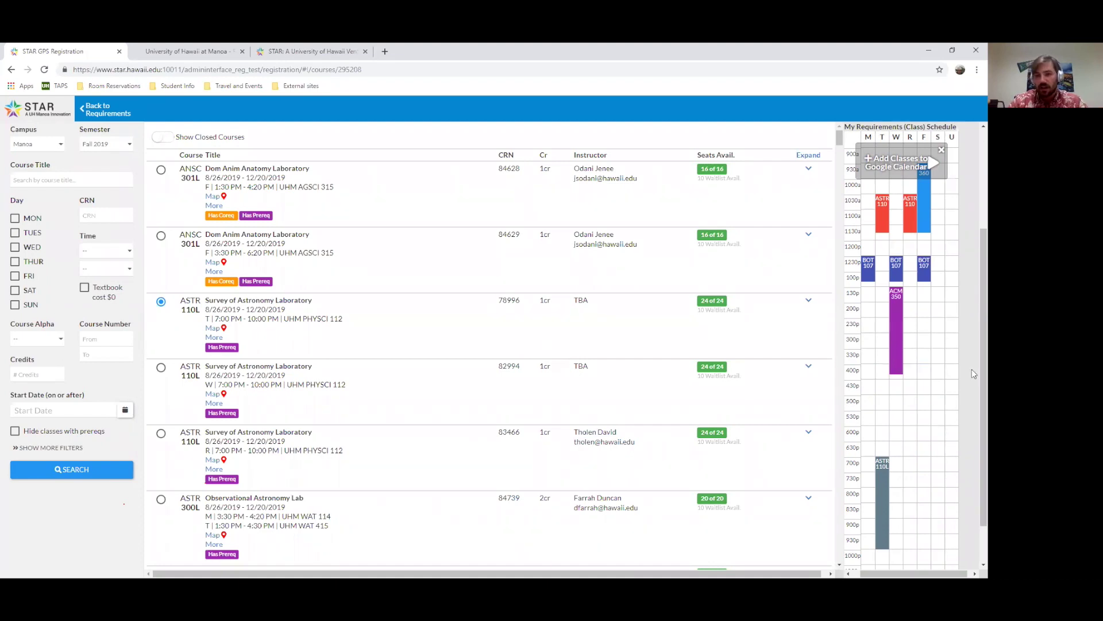
scroll(971, 377, up, 3)
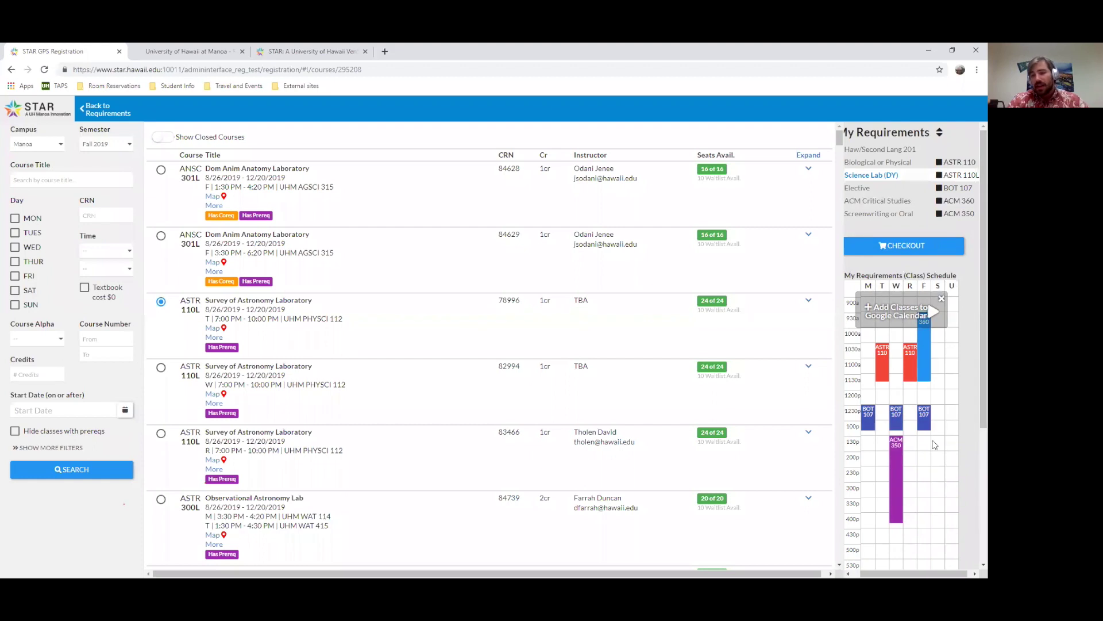
scroll(973, 343, down, 3)
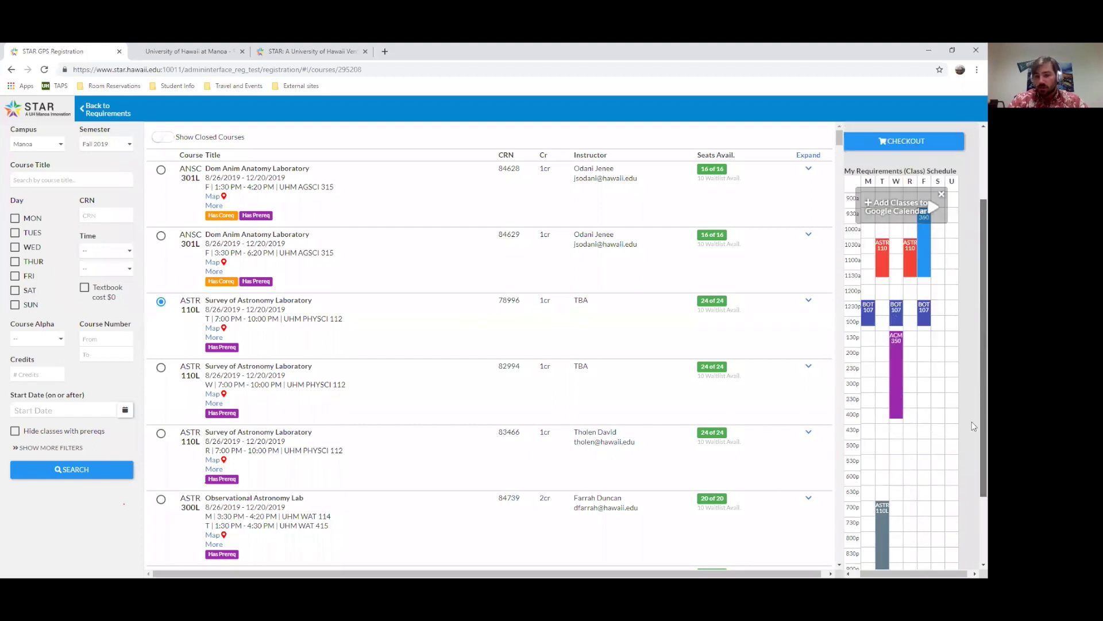
scroll(973, 423, up, 3)
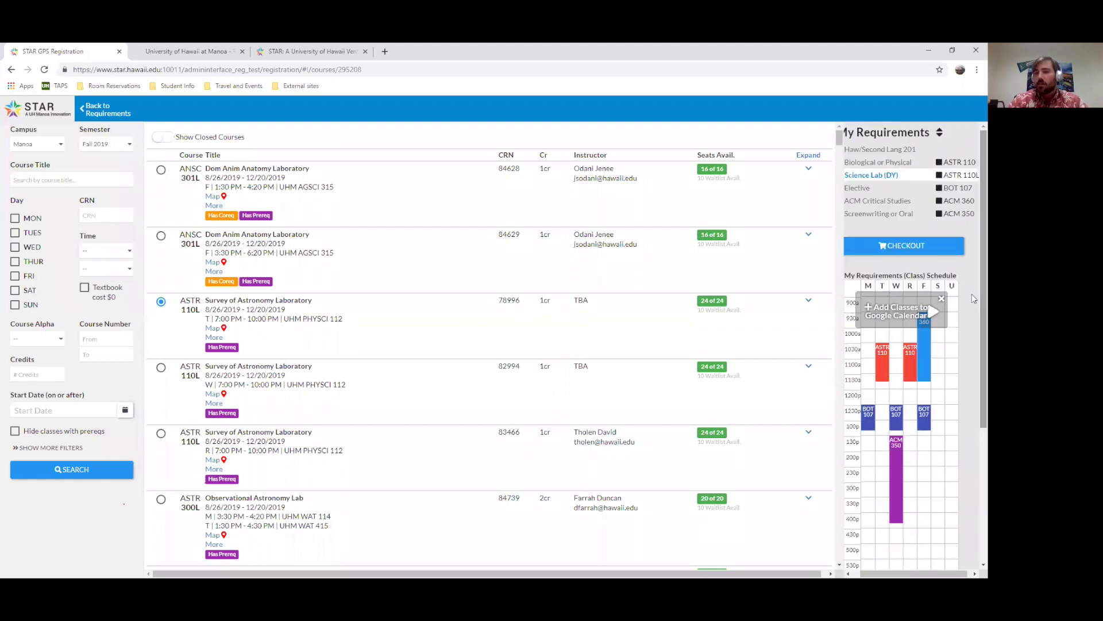
- Choose ITAL 201 Intermediate Italian, CRN 81356, for the Haw/Second Lang 201 requirement, and check the class schedule
click(911, 150)
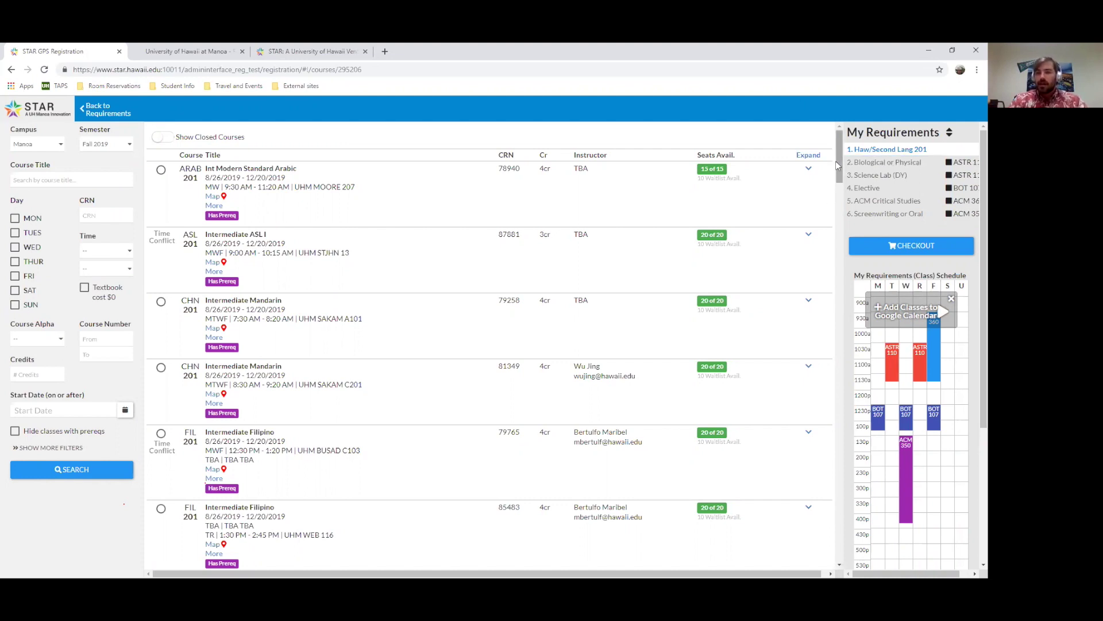
drag(836, 162, 887, 344)
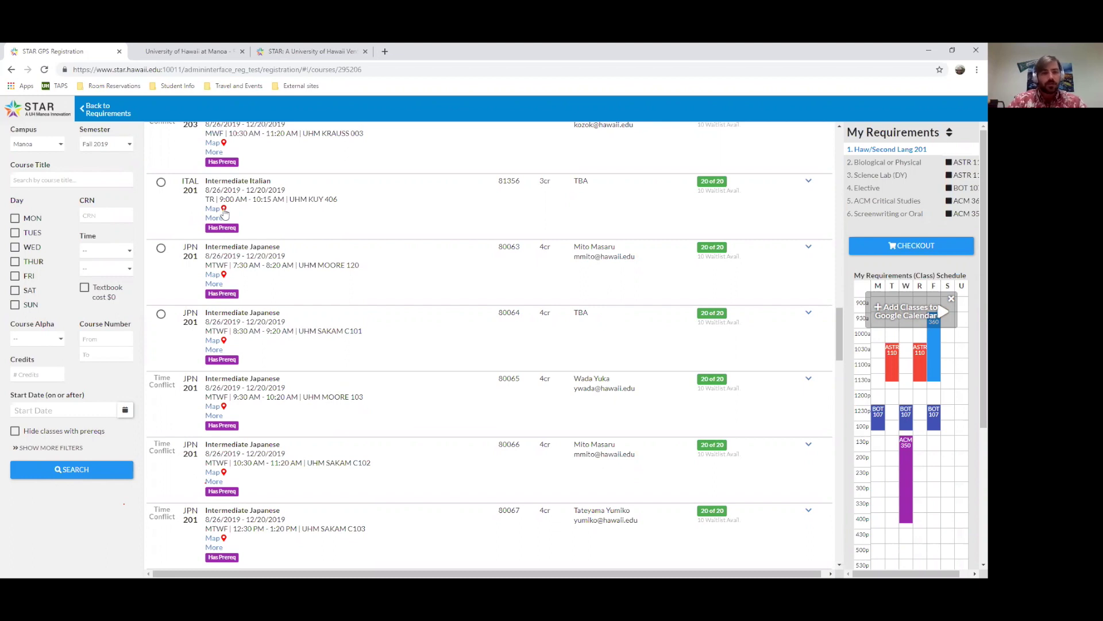
click(161, 183)
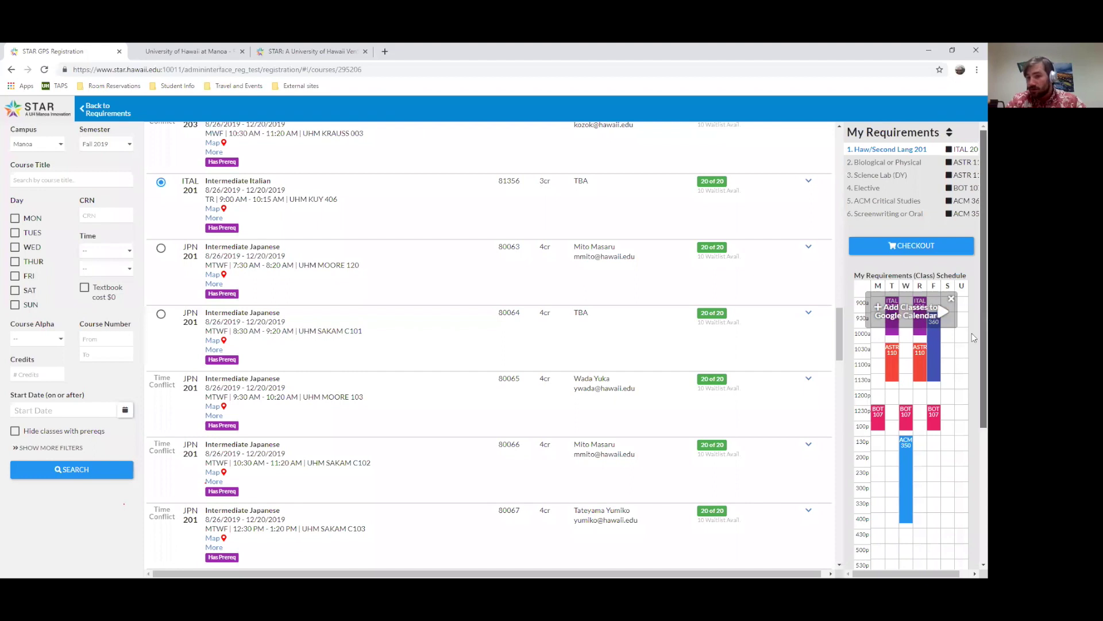
scroll(971, 333, down, 2)
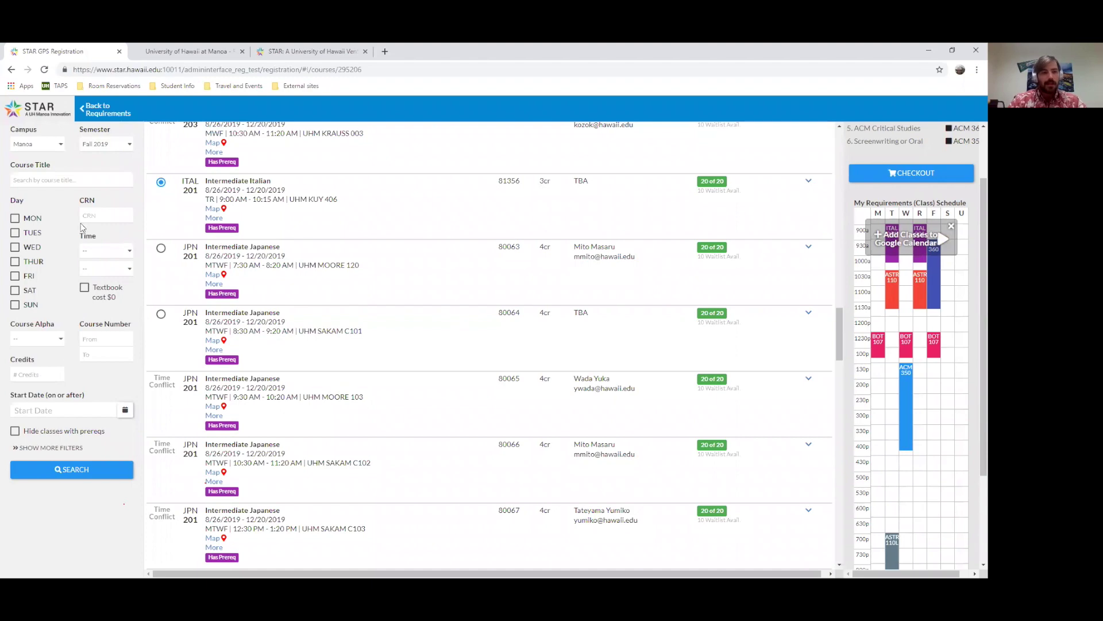
- Switch to the UH Manoa Fall 2019 Class Availability page and view the Italian (ITAL) class listing
click(192, 51)
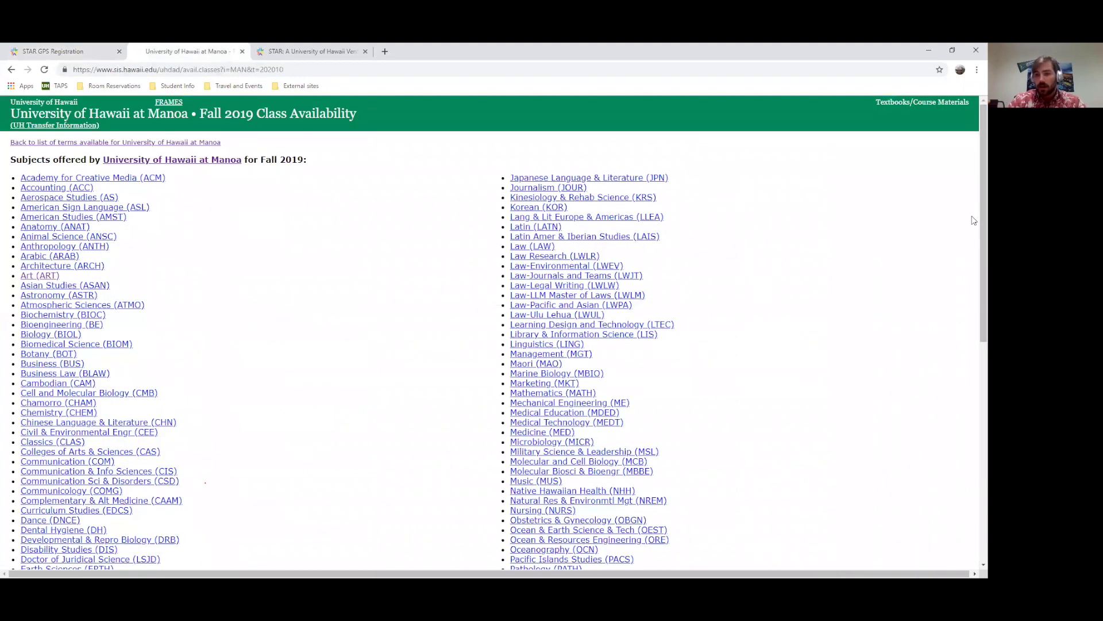
scroll(974, 224, down, 1)
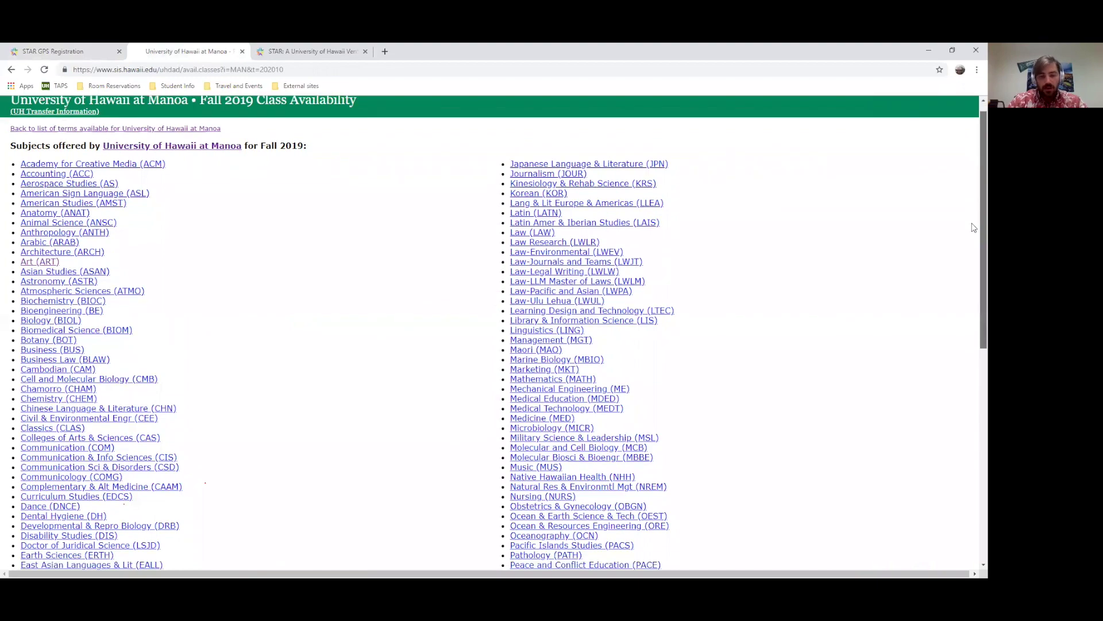
scroll(973, 227, down, 6)
scroll(973, 446, down, 1)
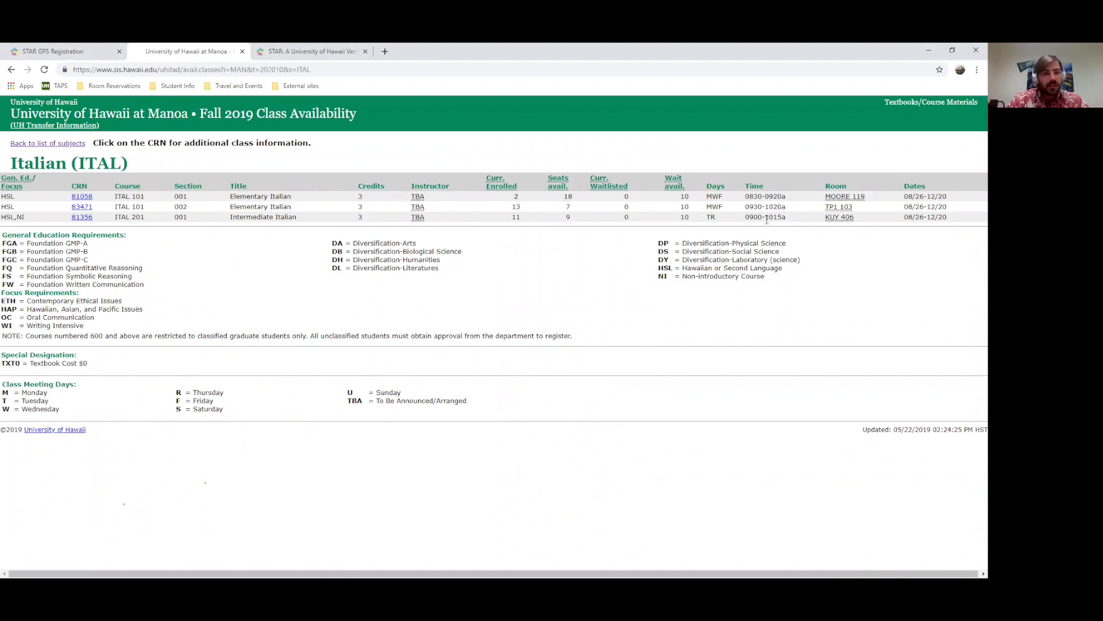
- Return to the subject list, open the Spanish (SPAN) class listing, and look over its sections
click(48, 145)
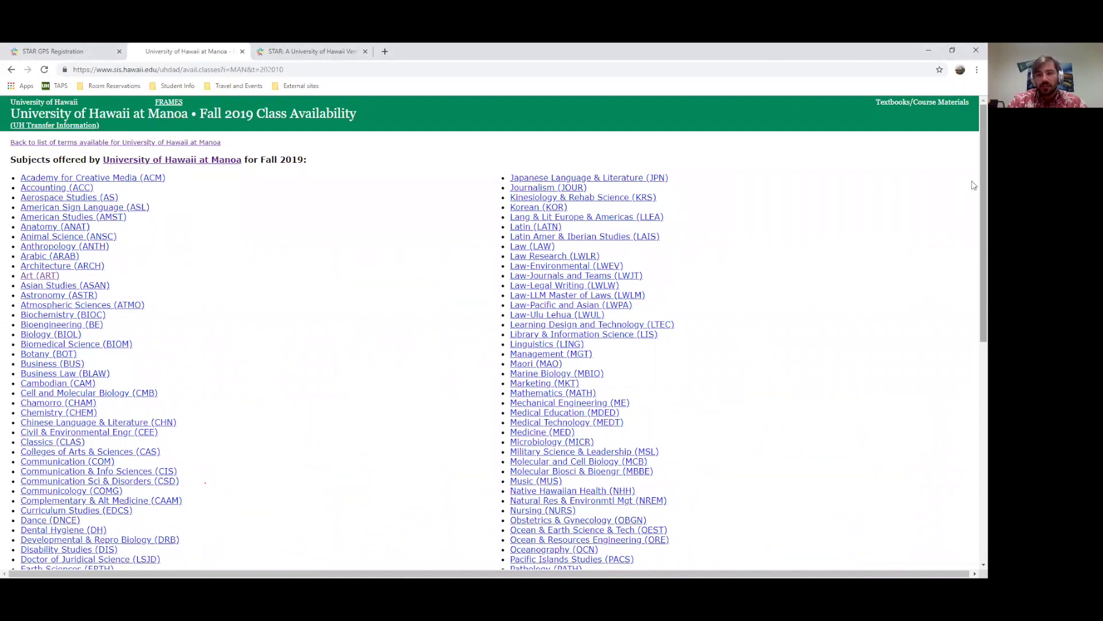
drag(974, 185, 973, 399)
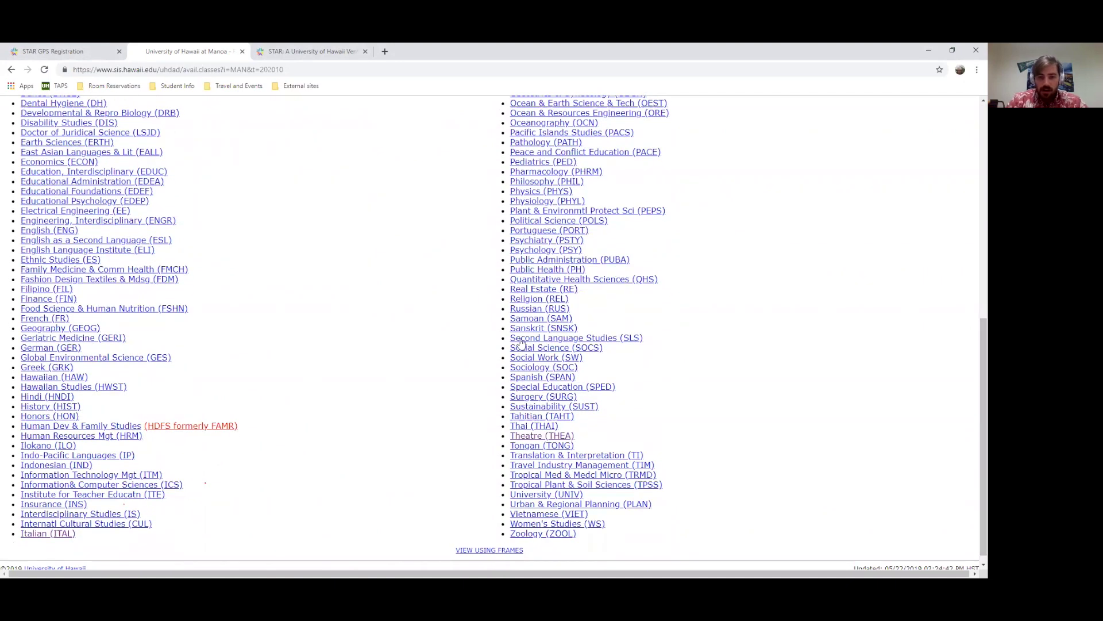
click(546, 378)
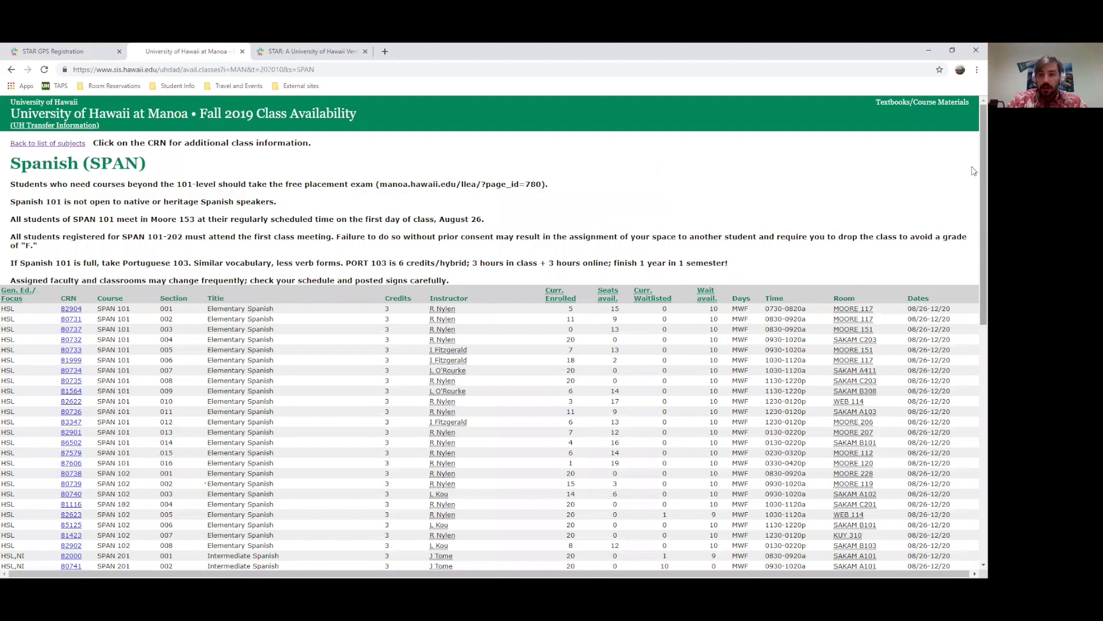
drag(974, 182, 973, 236)
scroll(972, 235, down, 1)
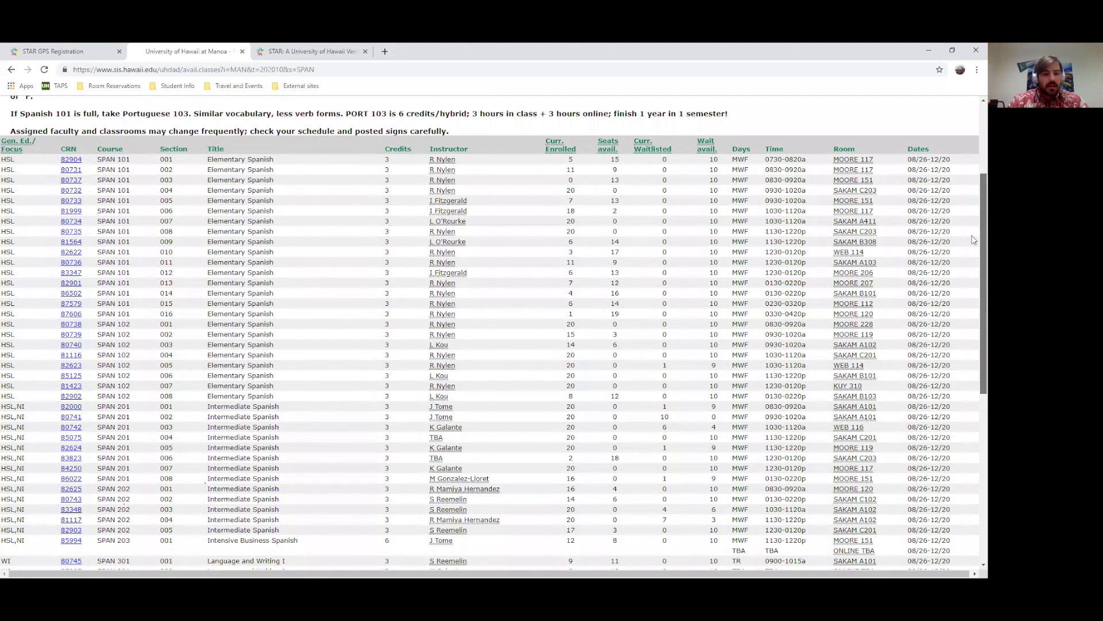
- Look over the SPAN 201 and 202 section times in the Spanish listing, and return to the subject list
scroll(973, 285, down, 2)
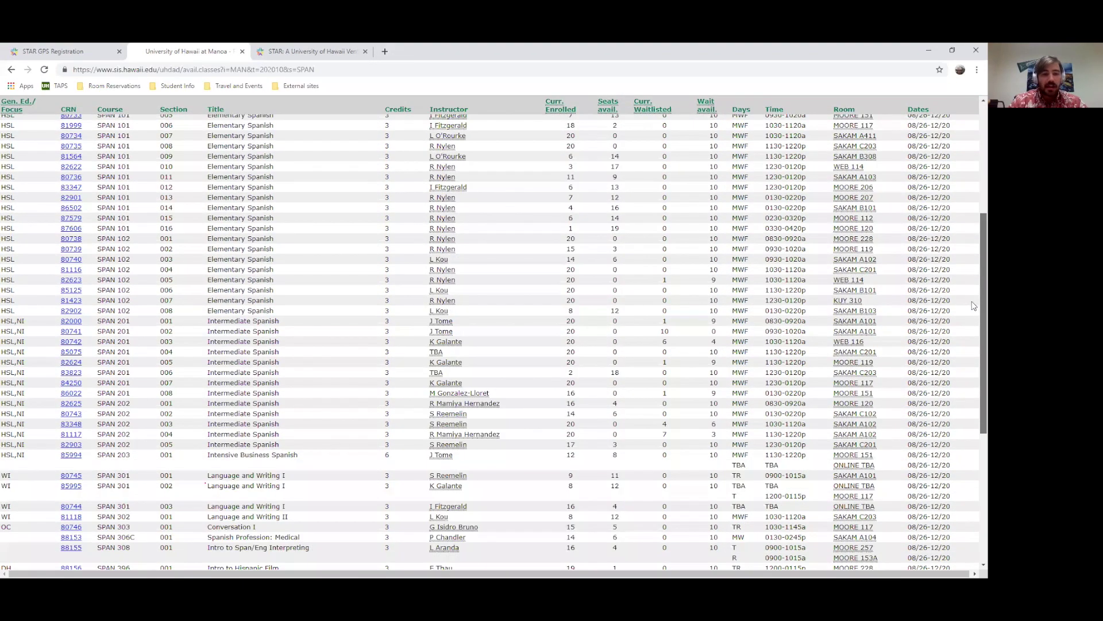
scroll(973, 305, down, 1)
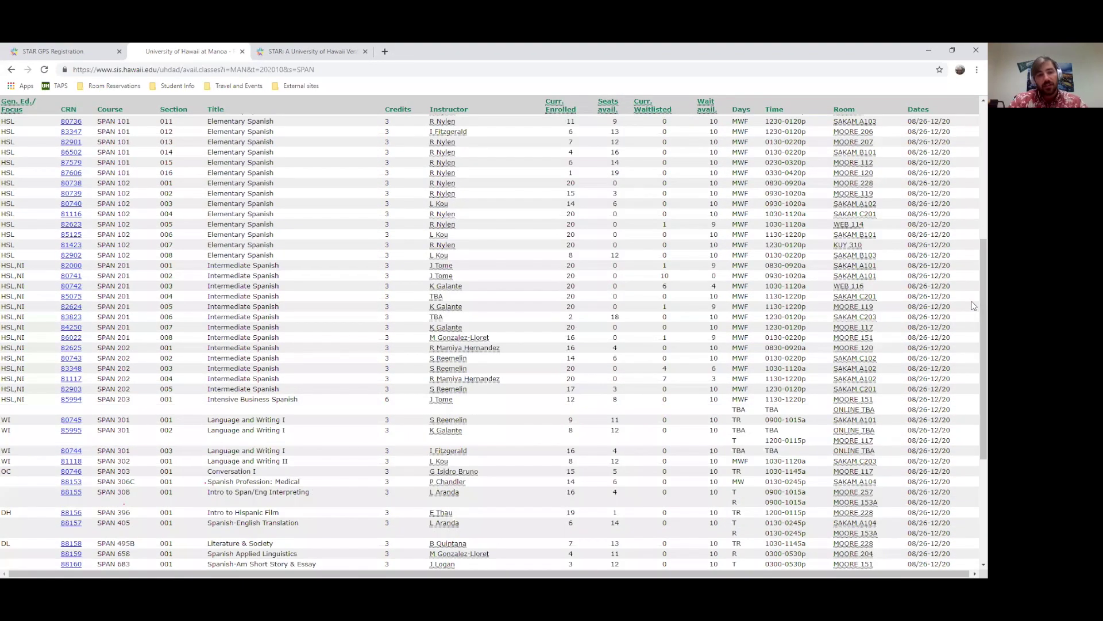
double_click(778, 348)
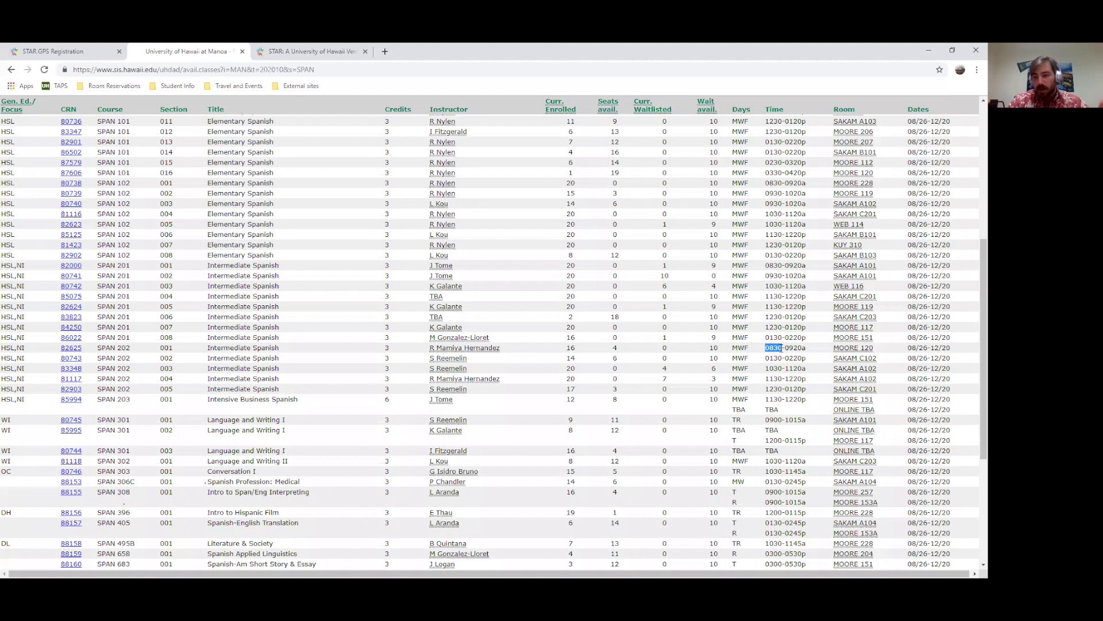
click(766, 338)
drag(766, 338, 782, 337)
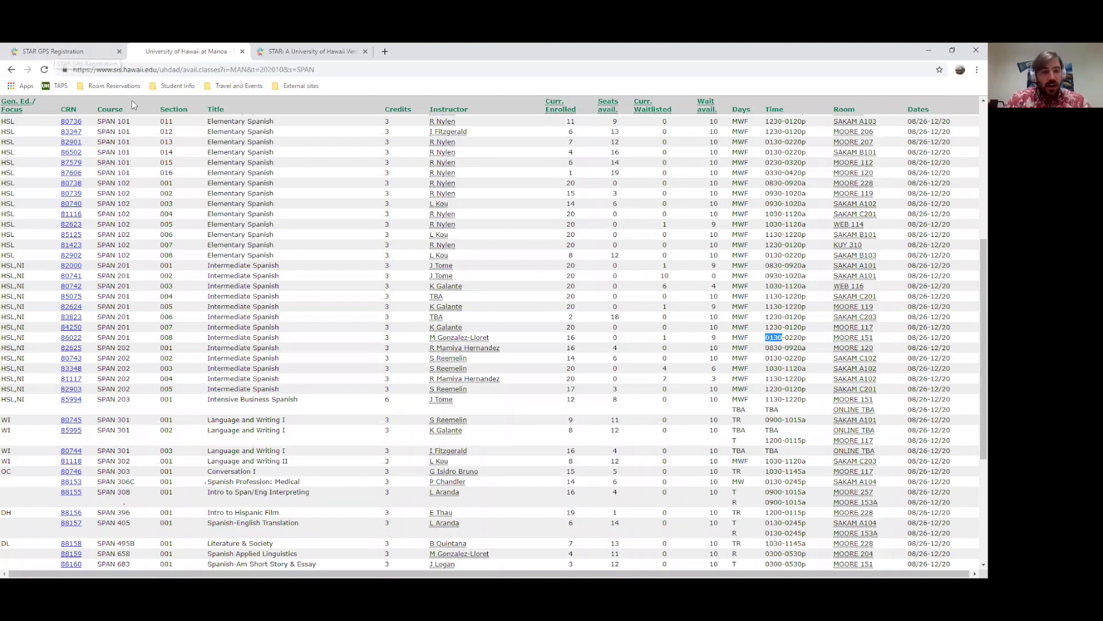
click(11, 70)
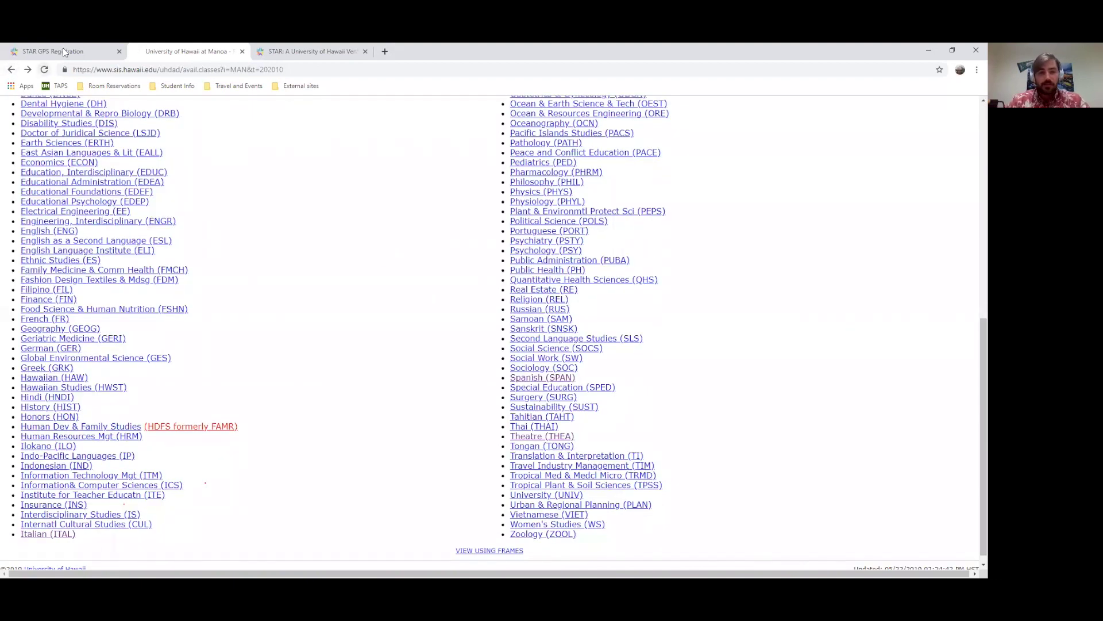
- Switch to STAR GPS Registration, search for courses titled Spanish, and look over the listed sections
key(ctrl+shift+Tab)
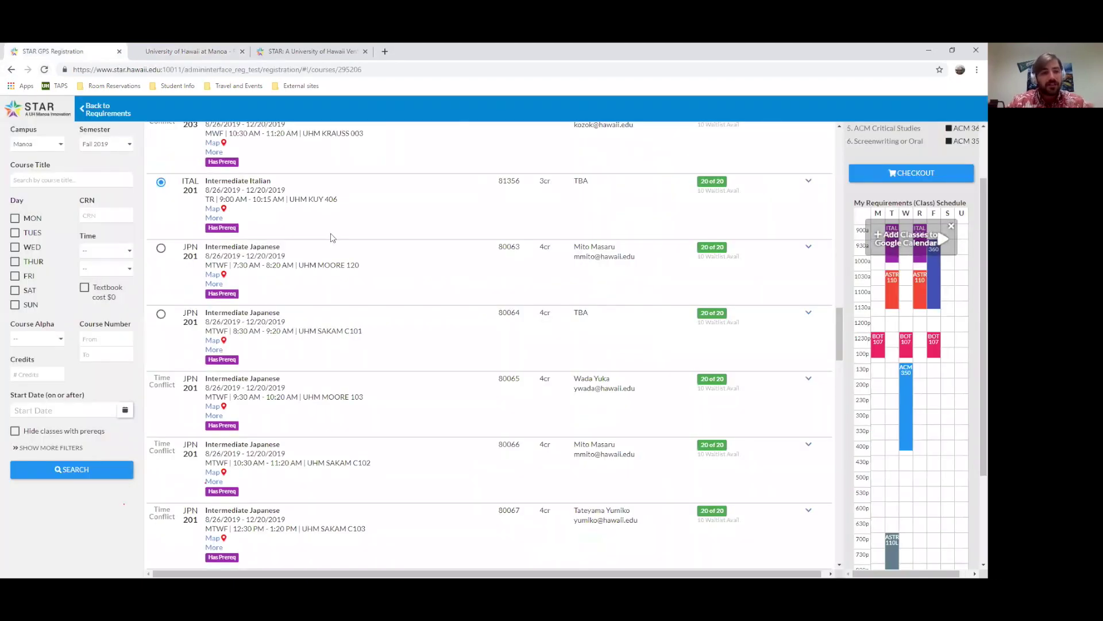
click(84, 185)
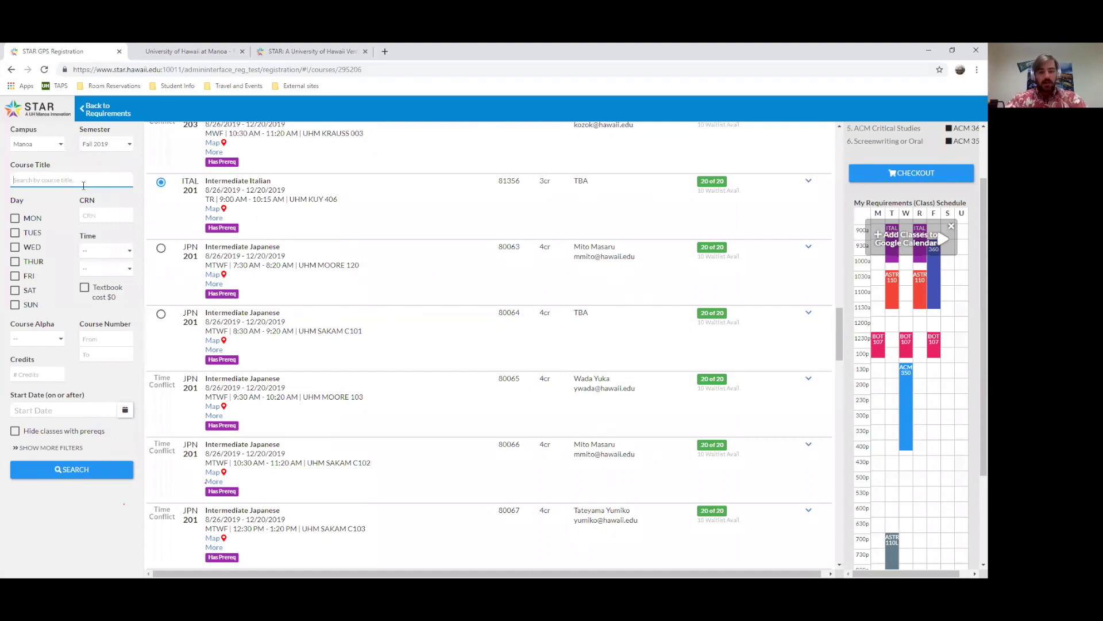
text(Spanish)
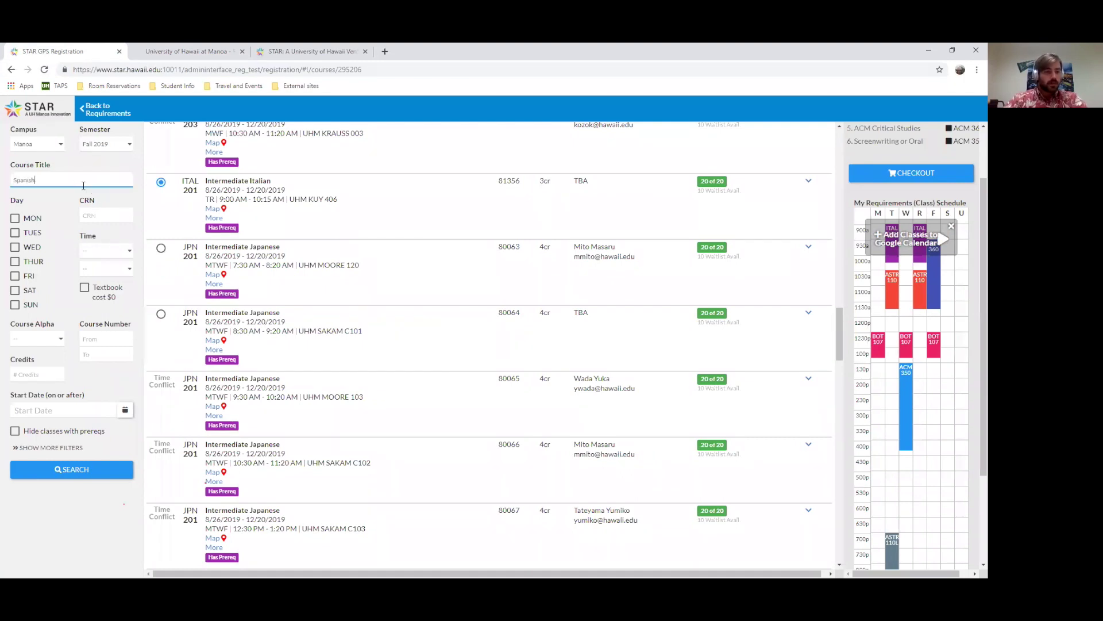
key(Return)
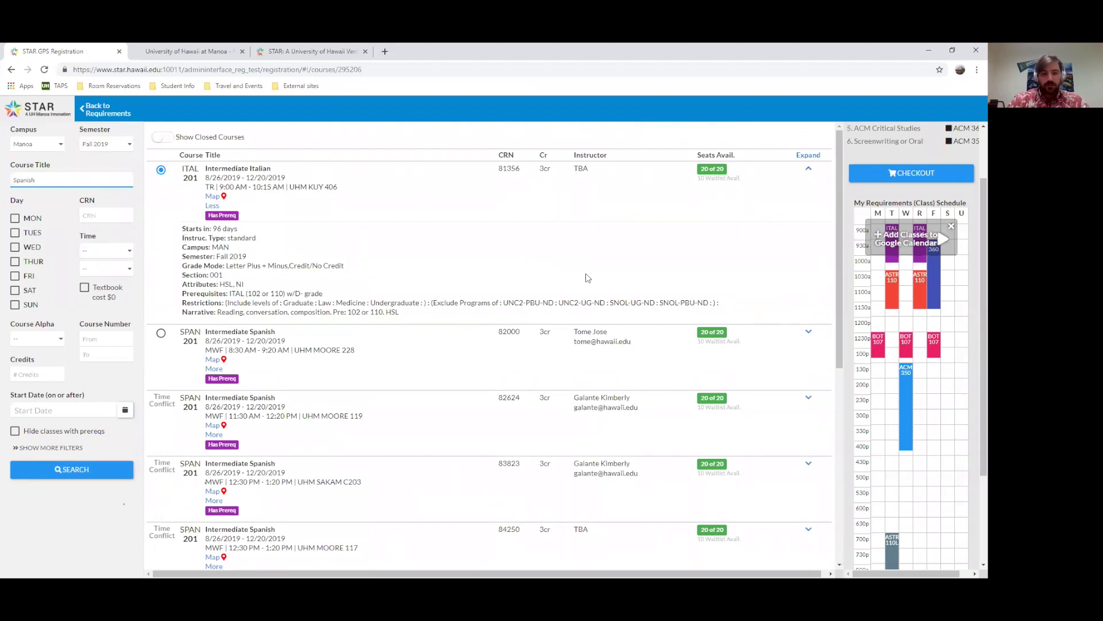
scroll(846, 208, down, 6)
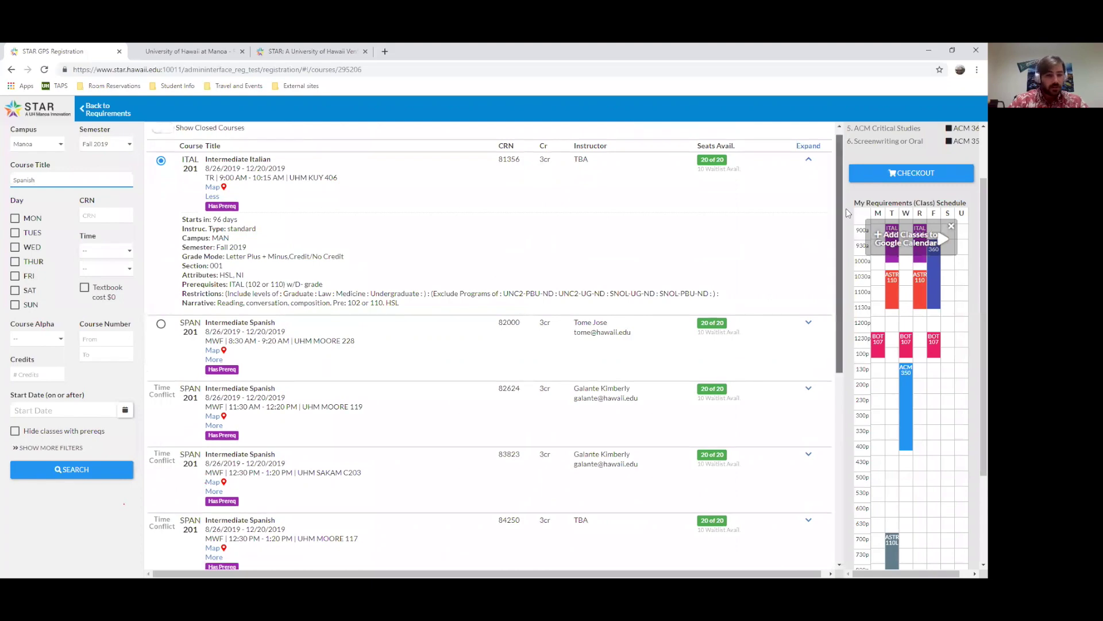
scroll(899, 479, up, 7)
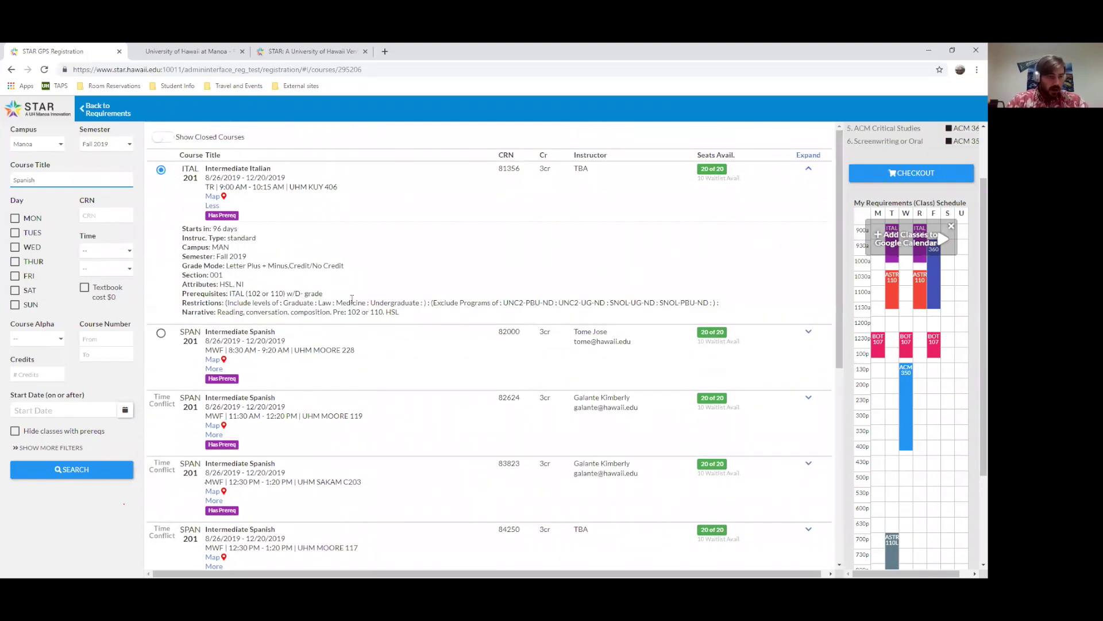
- Narrow the Spanish search to Monday, Wednesday and Friday classes between 8:00a and 9:30a
click(15, 219)
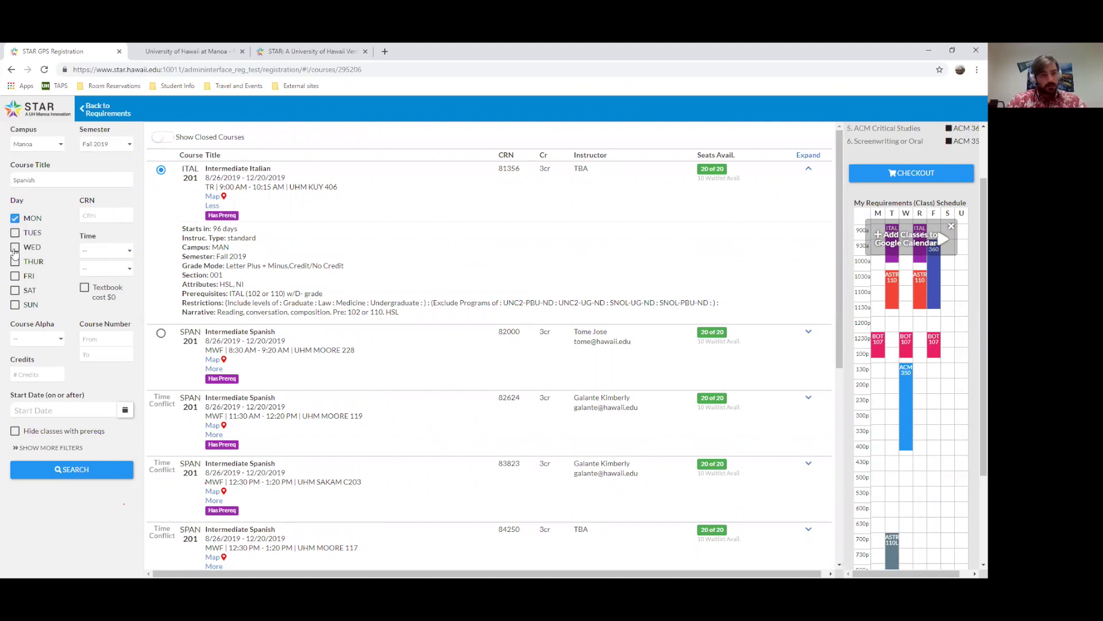
click(15, 248)
click(15, 276)
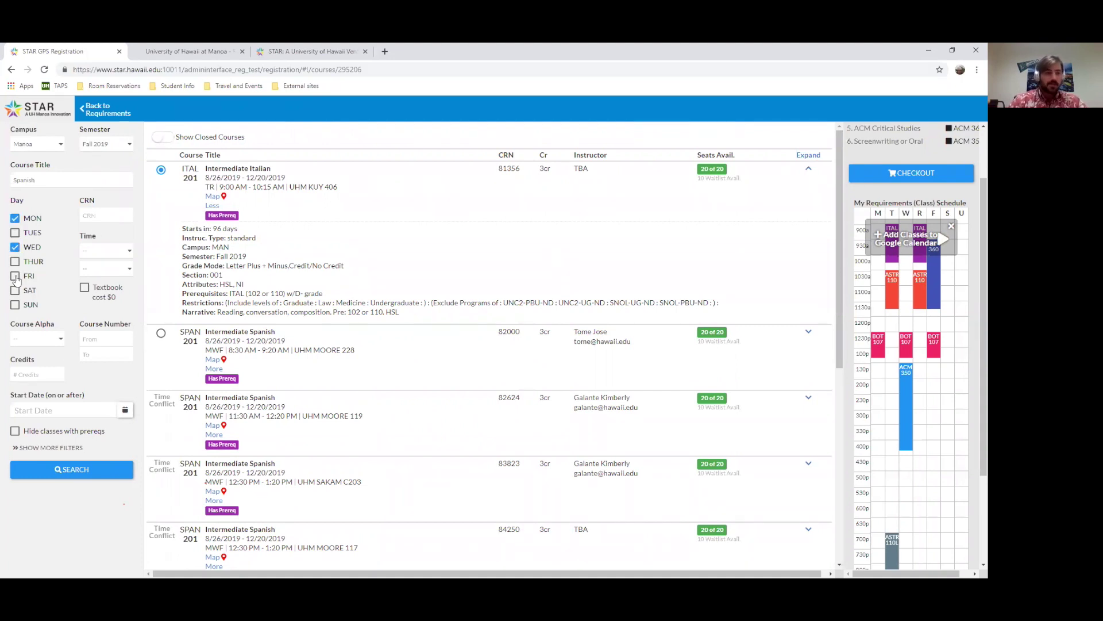
click(108, 251)
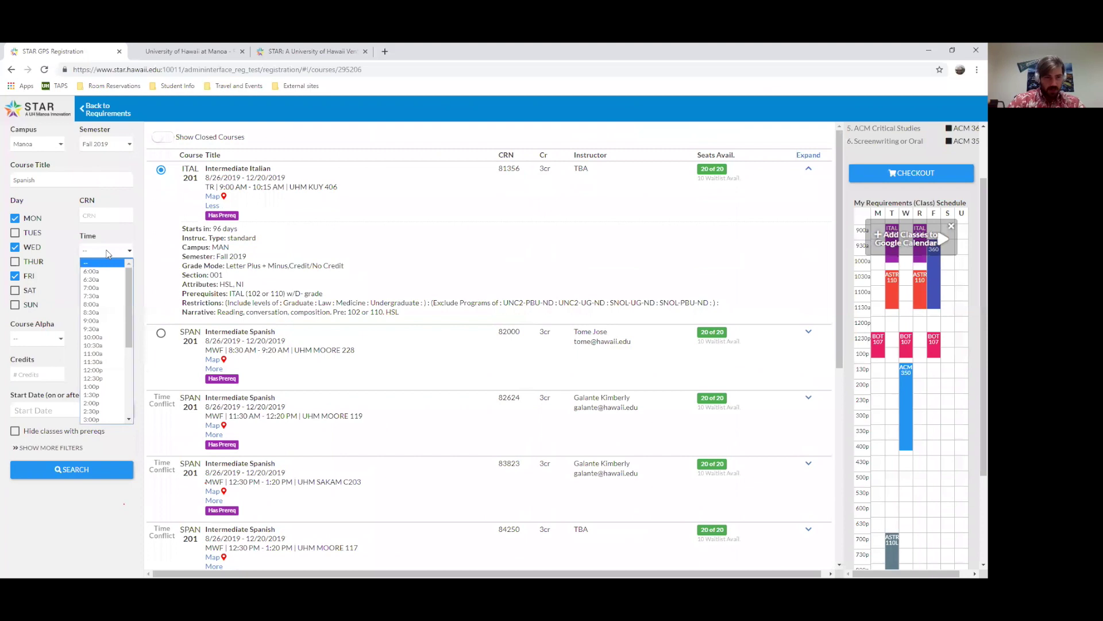
click(92, 304)
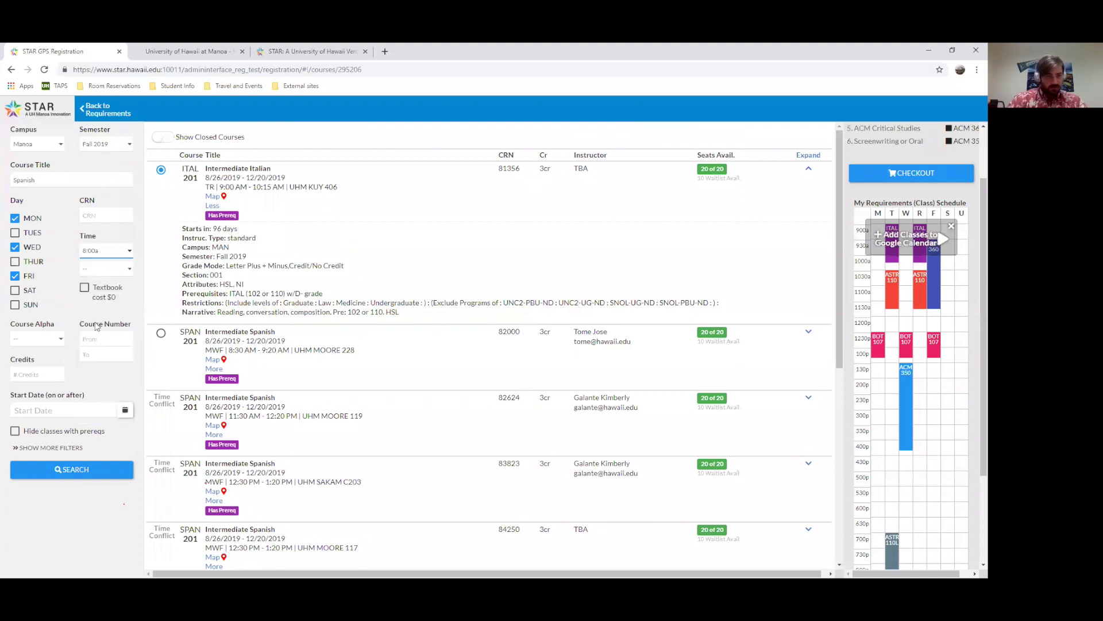
click(123, 268)
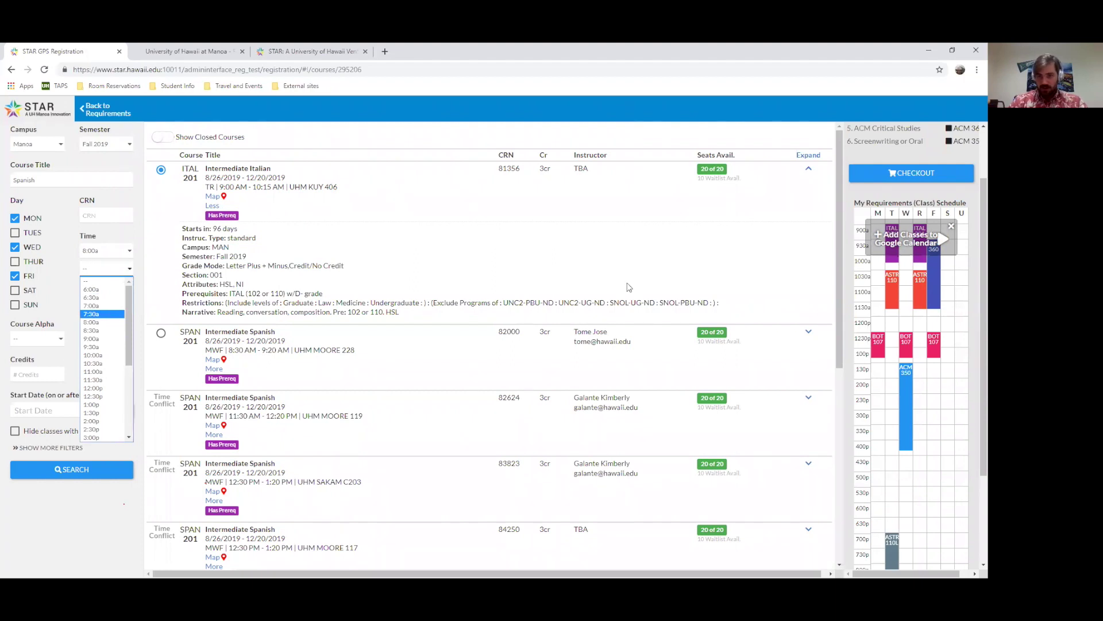
click(935, 247)
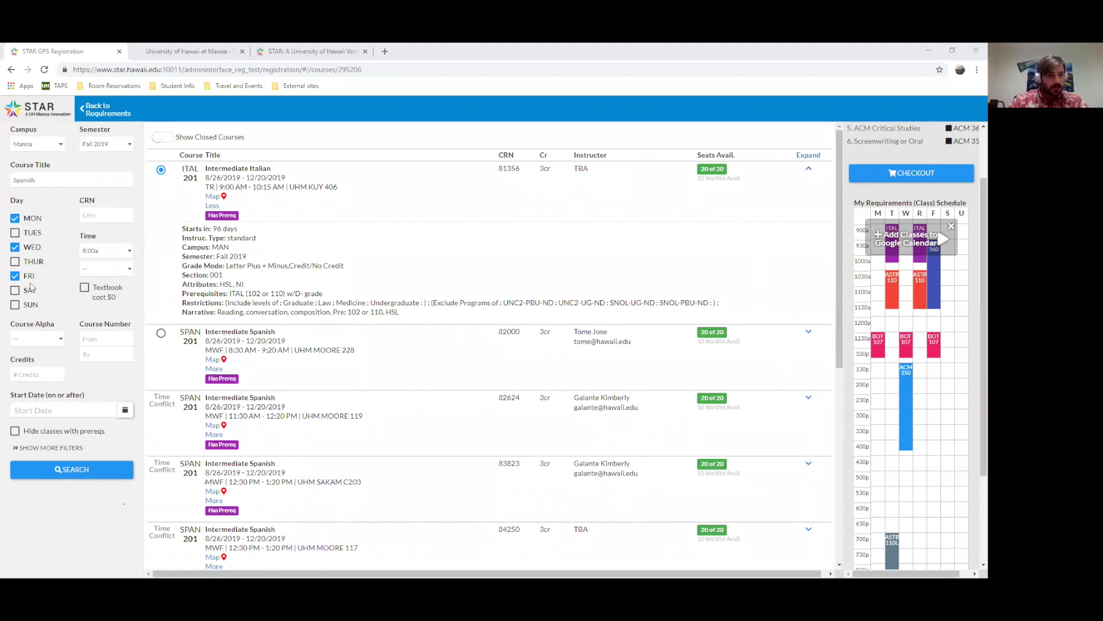
click(90, 274)
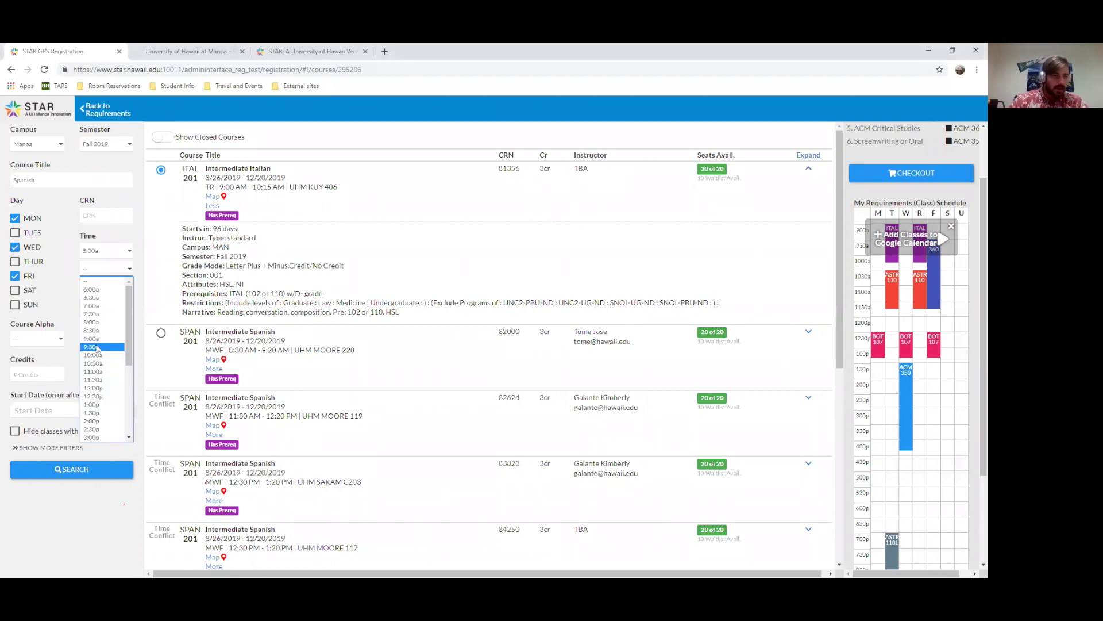
click(96, 344)
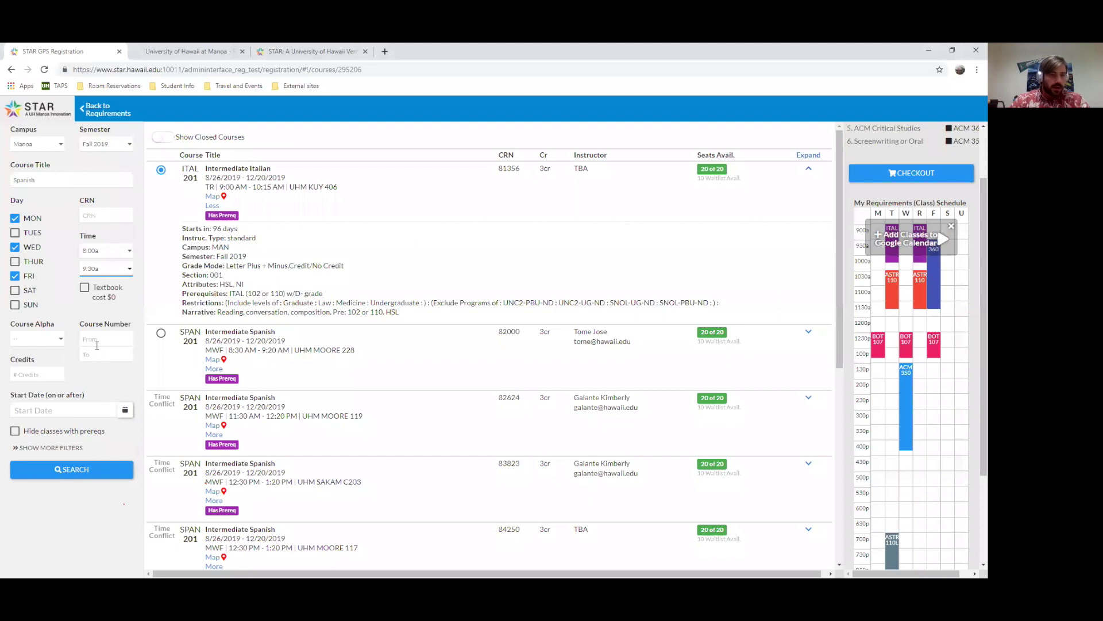
click(77, 470)
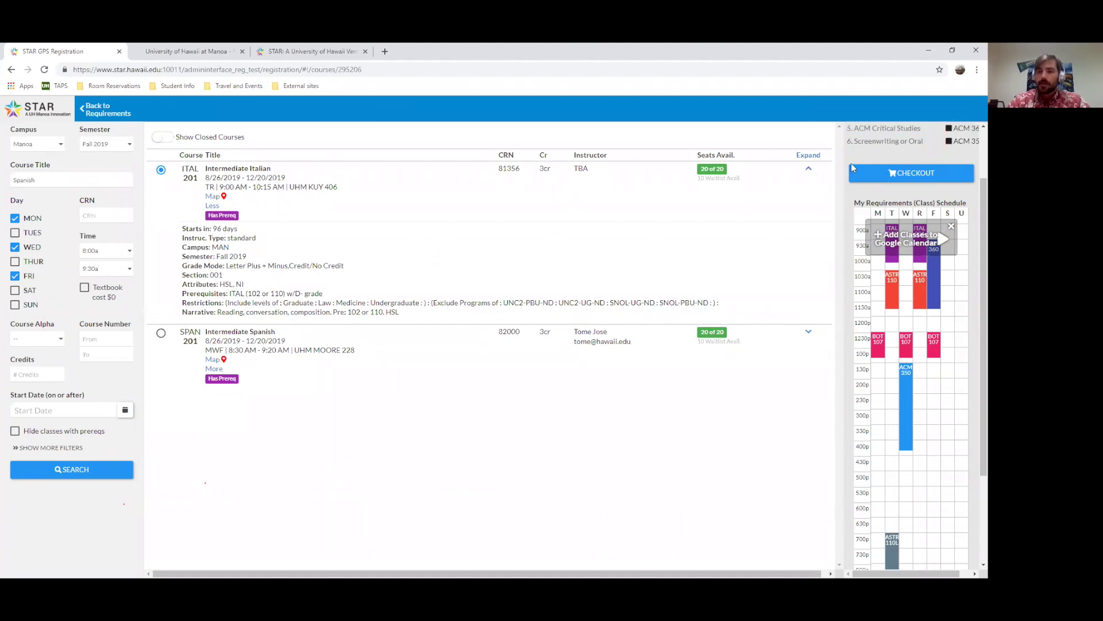
- Clear the Monday, Wednesday and Friday day filters from the course search
scroll(906, 177, up, 2)
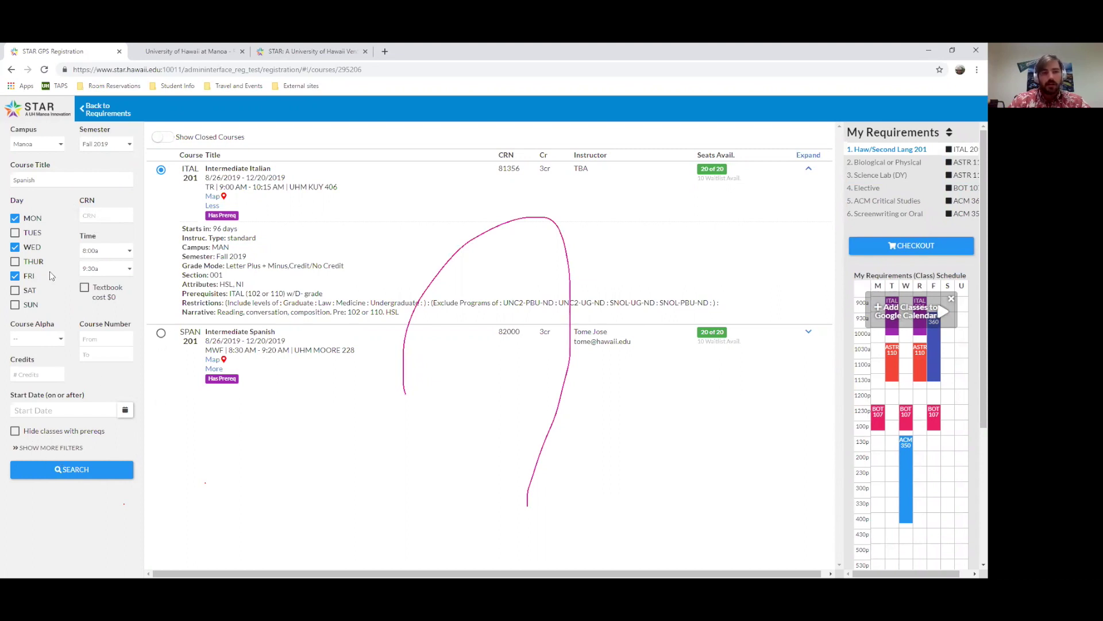
click(15, 219)
click(15, 247)
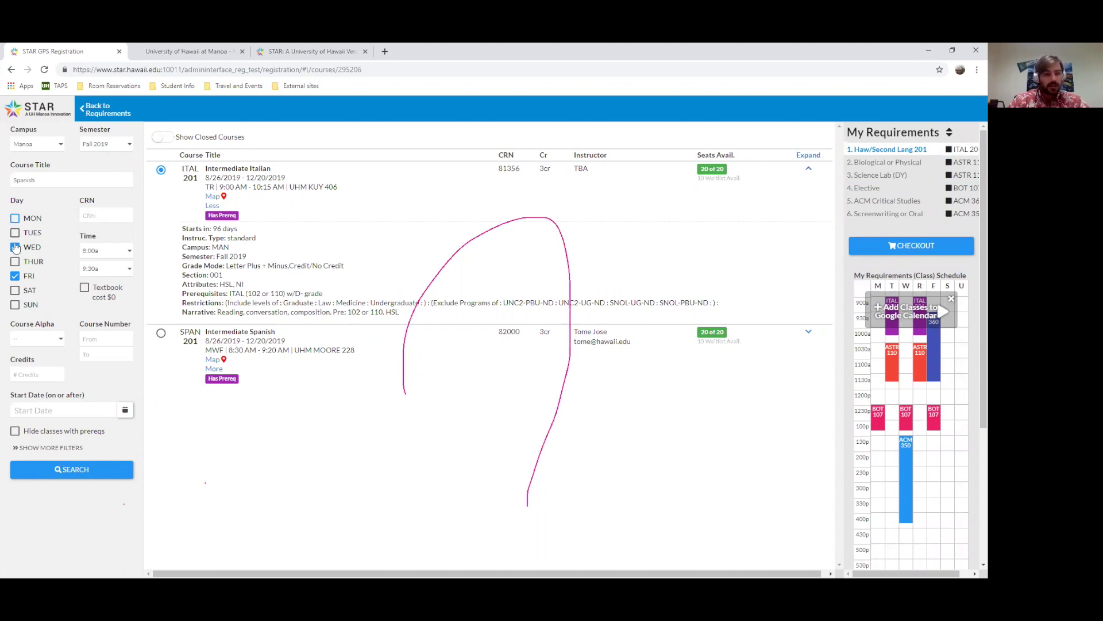
click(15, 276)
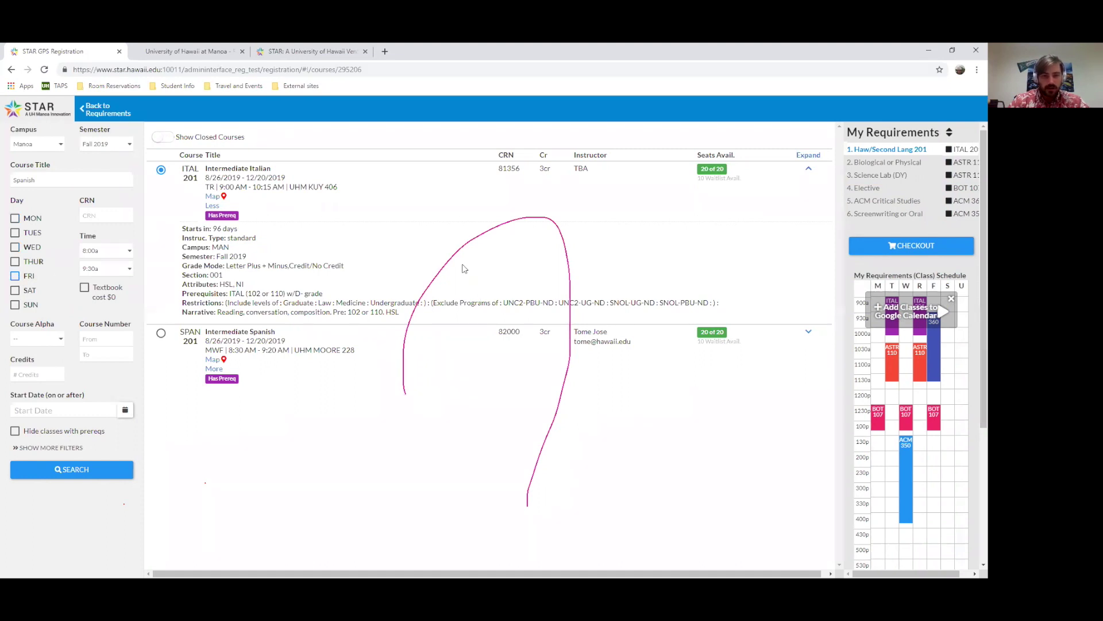
drag(454, 260, 457, 287)
click(457, 286)
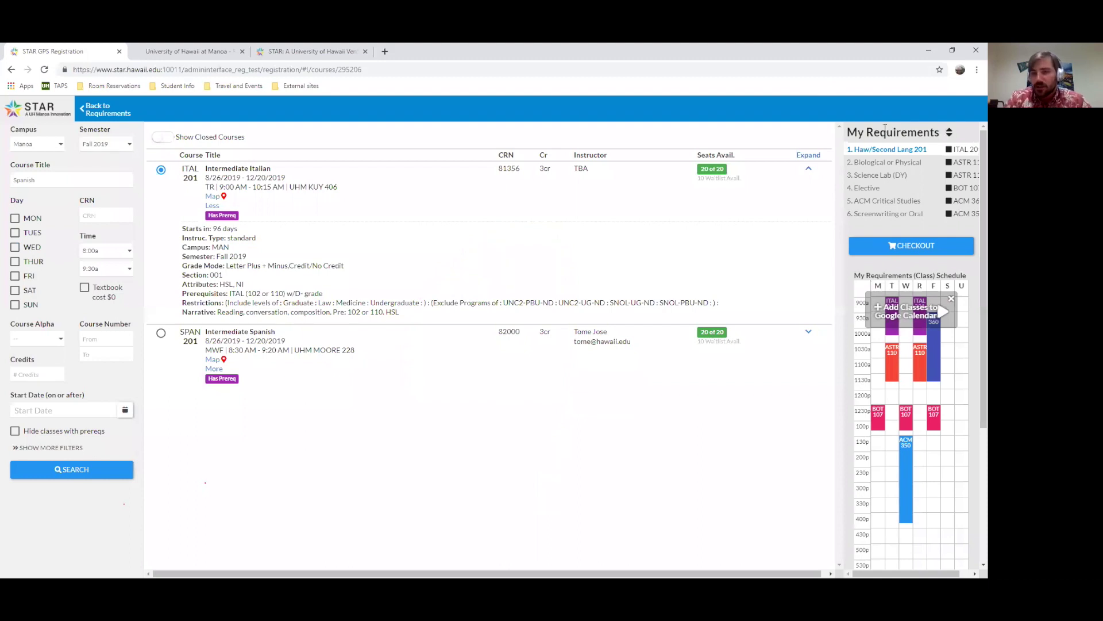
- Proceed to checkout with the chosen classes, and view the account balance details before closing them
click(904, 177)
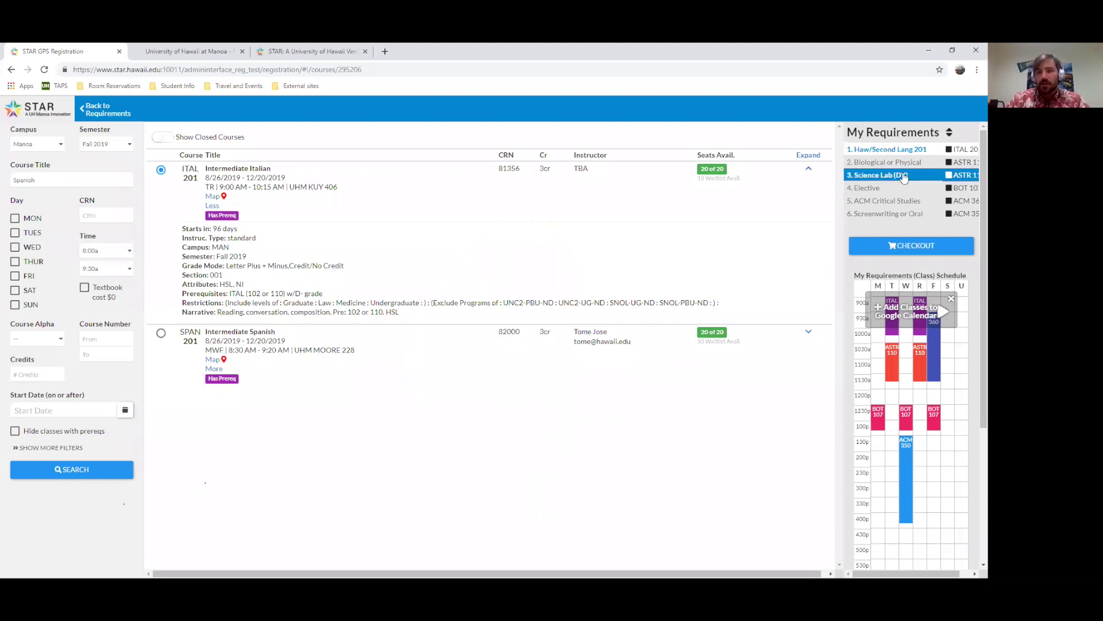
click(879, 162)
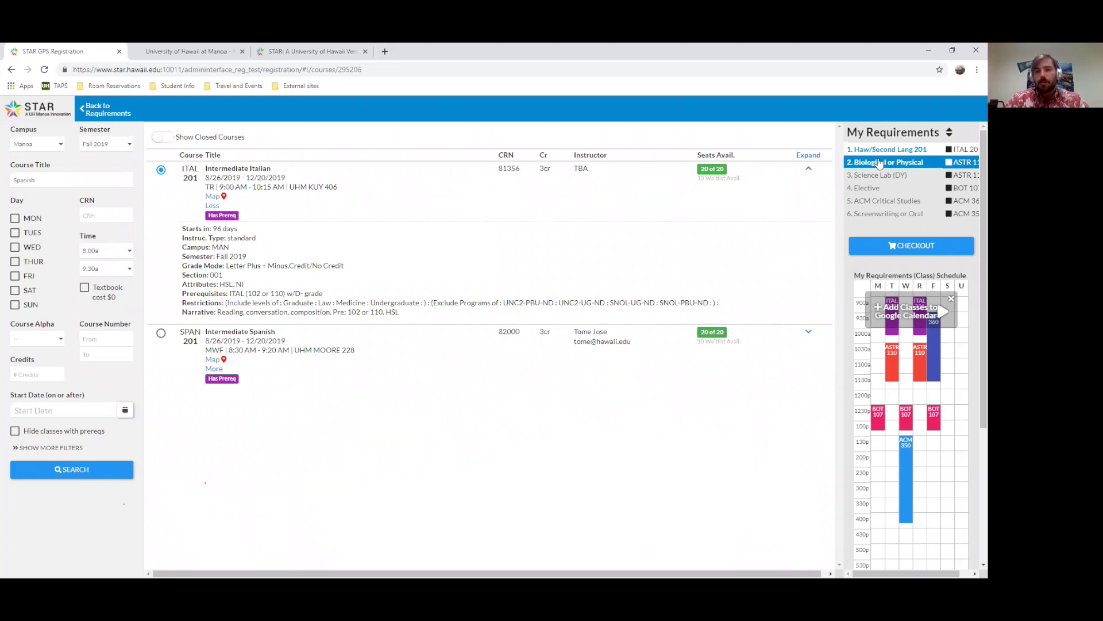
click(926, 245)
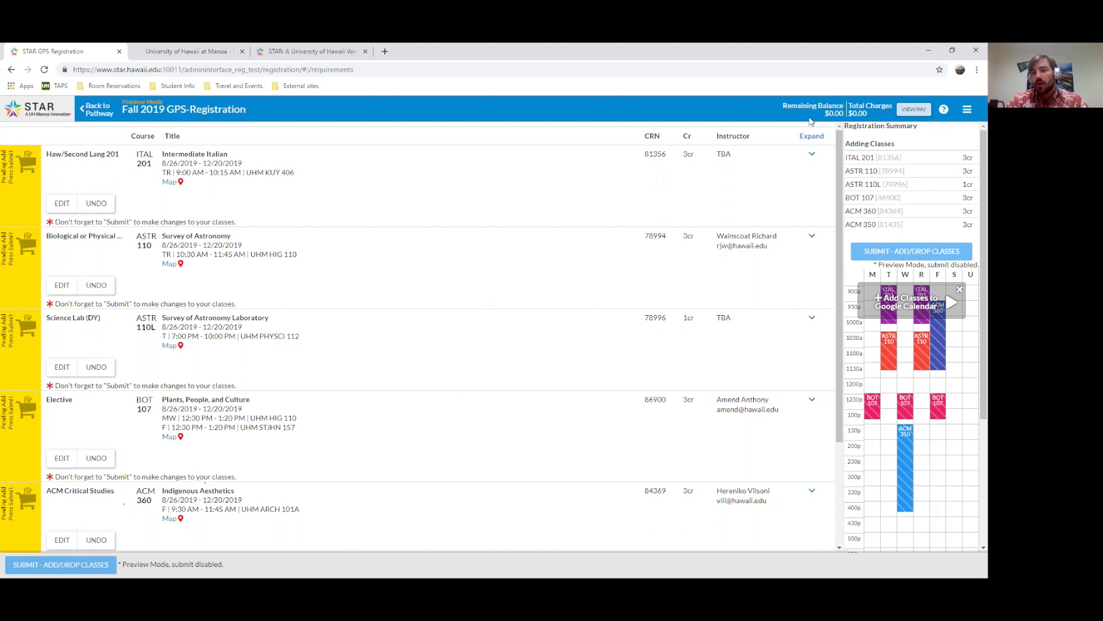
click(913, 110)
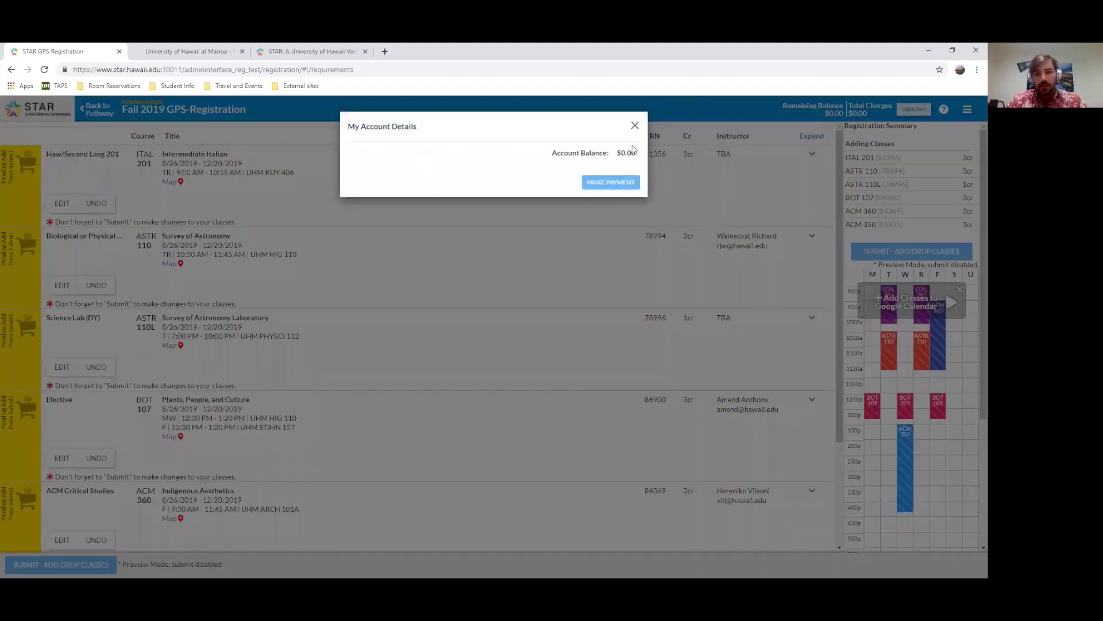
click(636, 126)
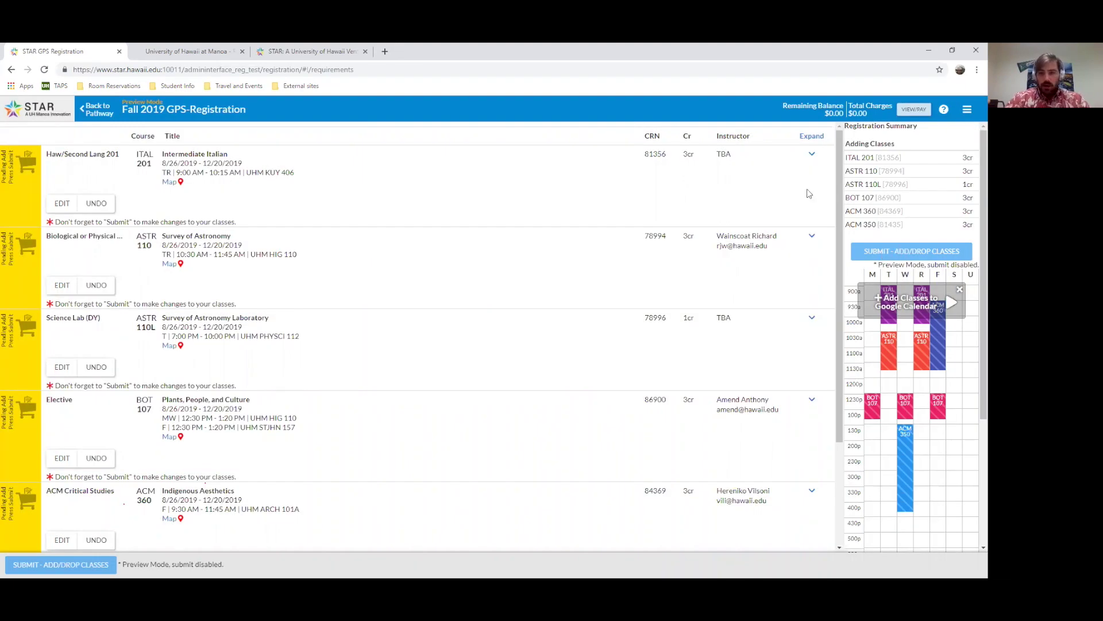
- Undo the pending addition of ACM 350 Screenwriting and review the remaining pending classes
scroll(840, 184, down, 3)
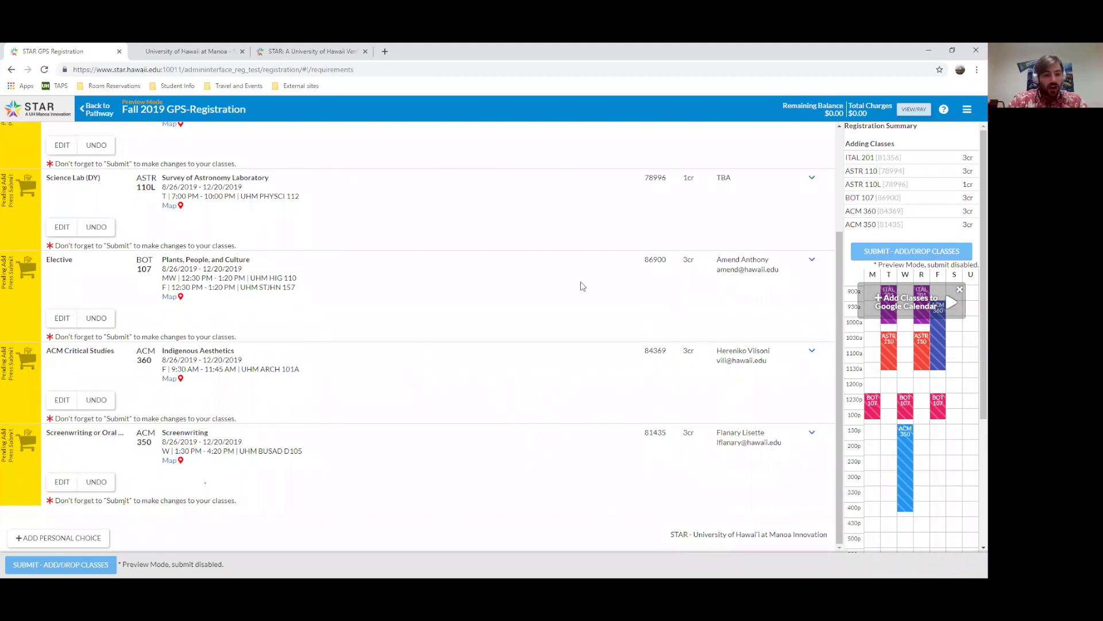
click(88, 484)
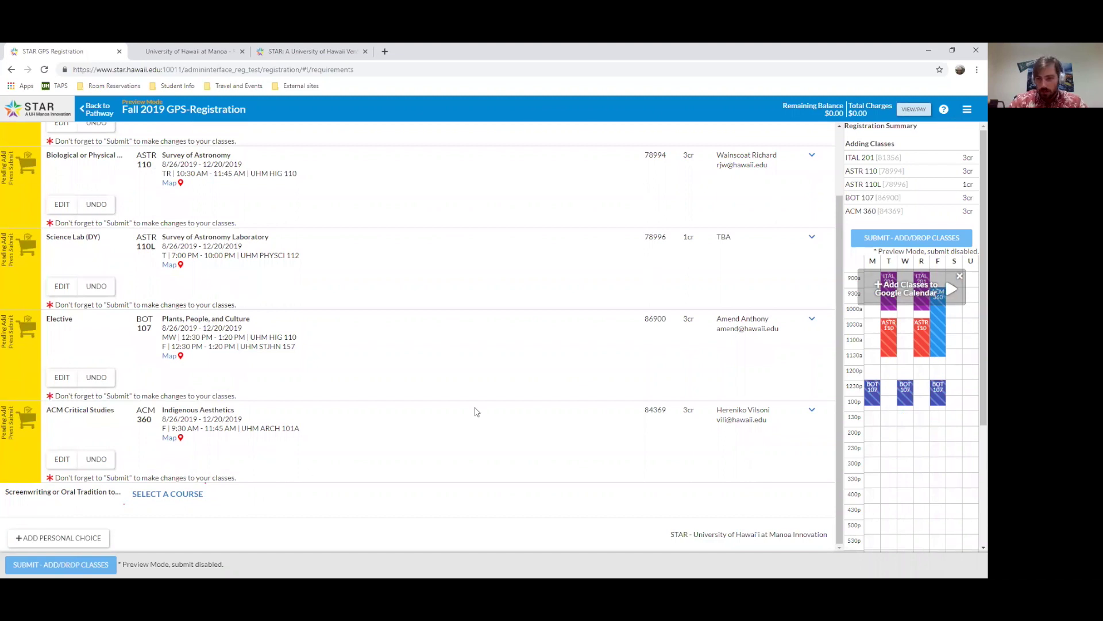
drag(836, 274, 837, 223)
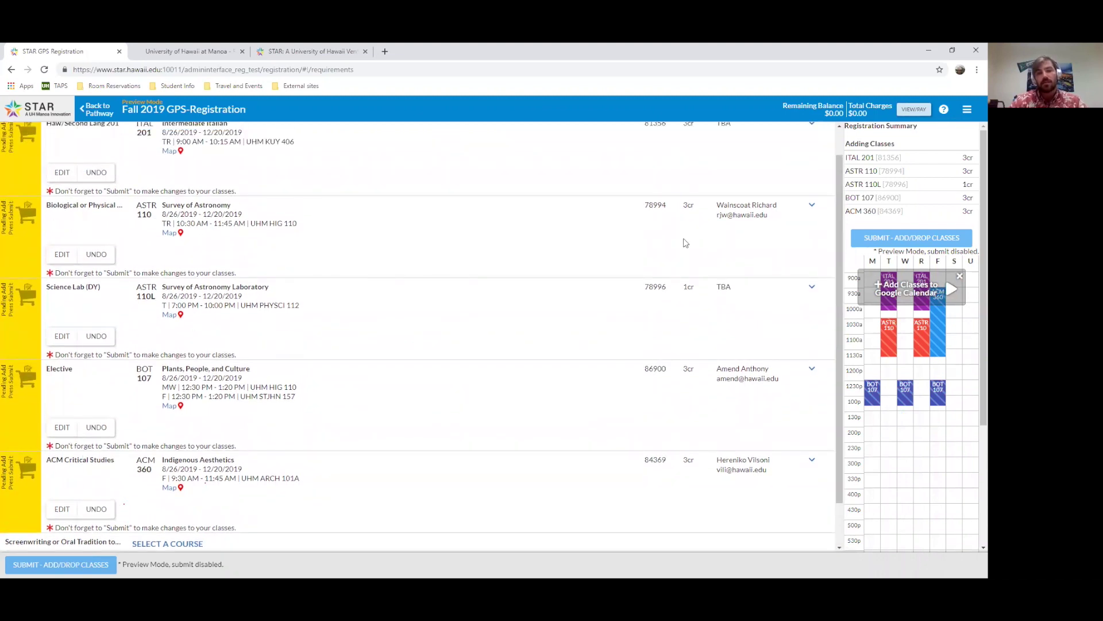
drag(840, 203, 840, 242)
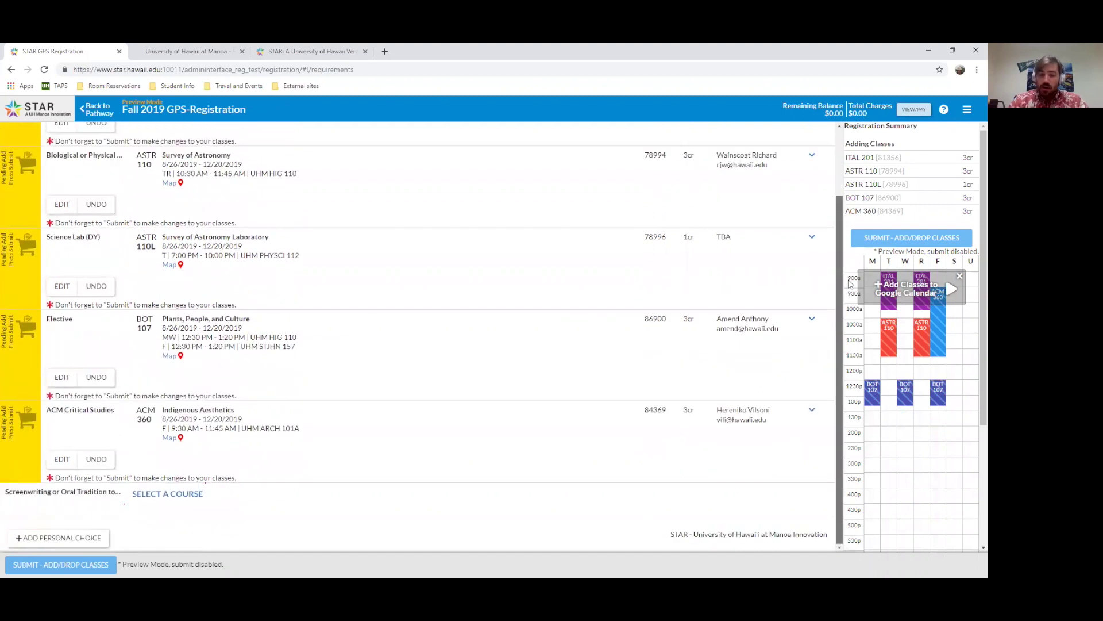
- Add a Personal Choice entry and select ACC 200 Introduction to Accounting I, CRN 88369, for it
click(50, 537)
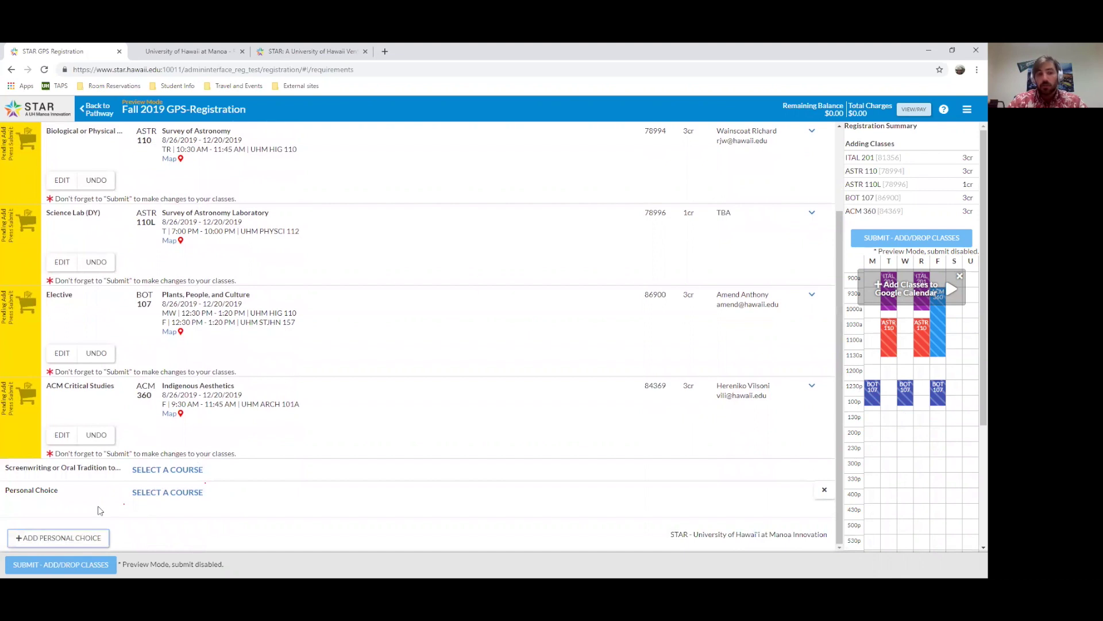
click(177, 493)
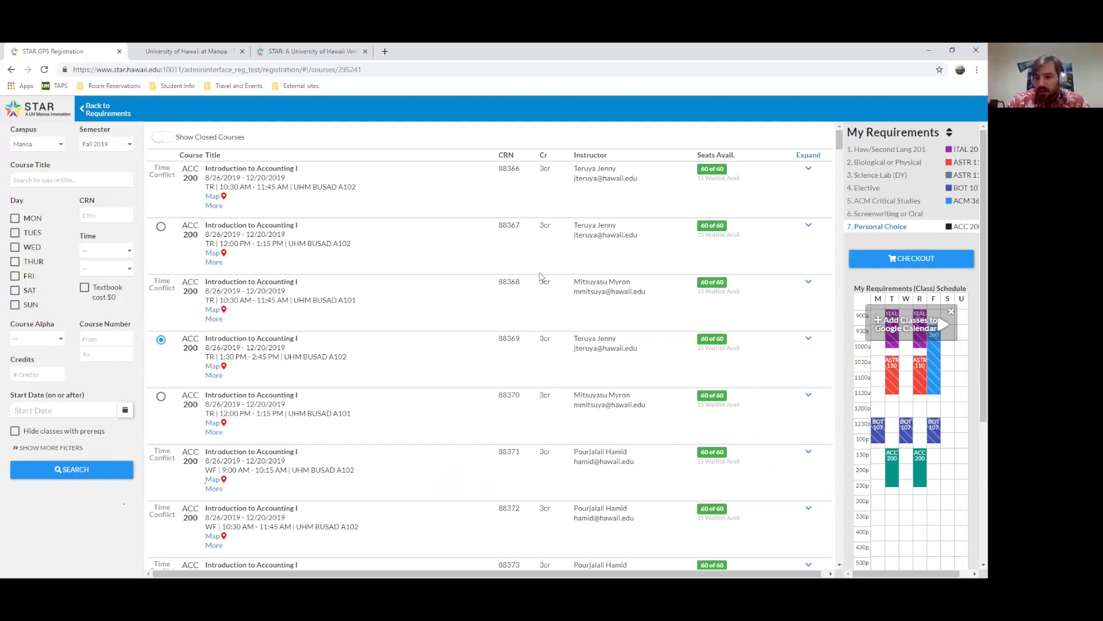
- Proceed to checkout with the chosen Fall 2019 classes, including ACC 200, and return to the graduation pathway
click(886, 264)
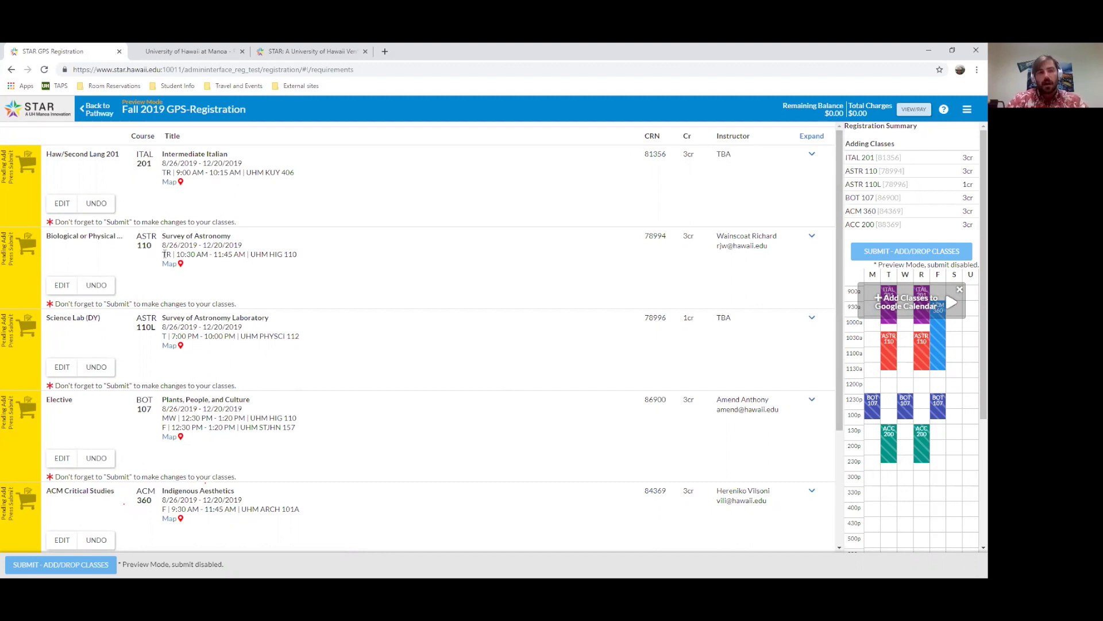
click(96, 112)
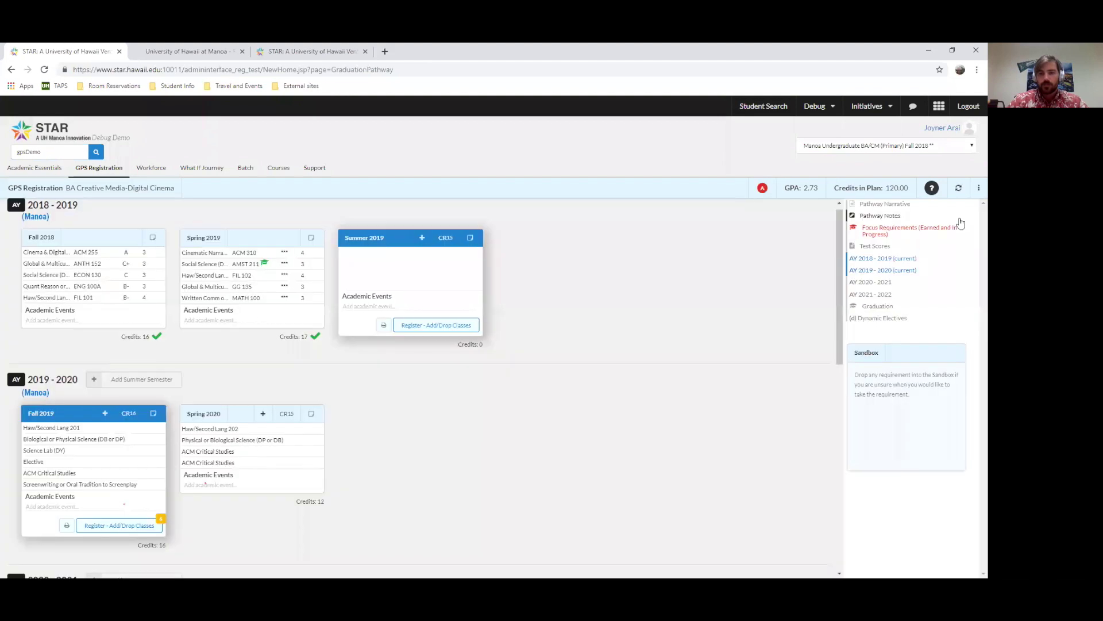
drag(840, 241, 817, 241)
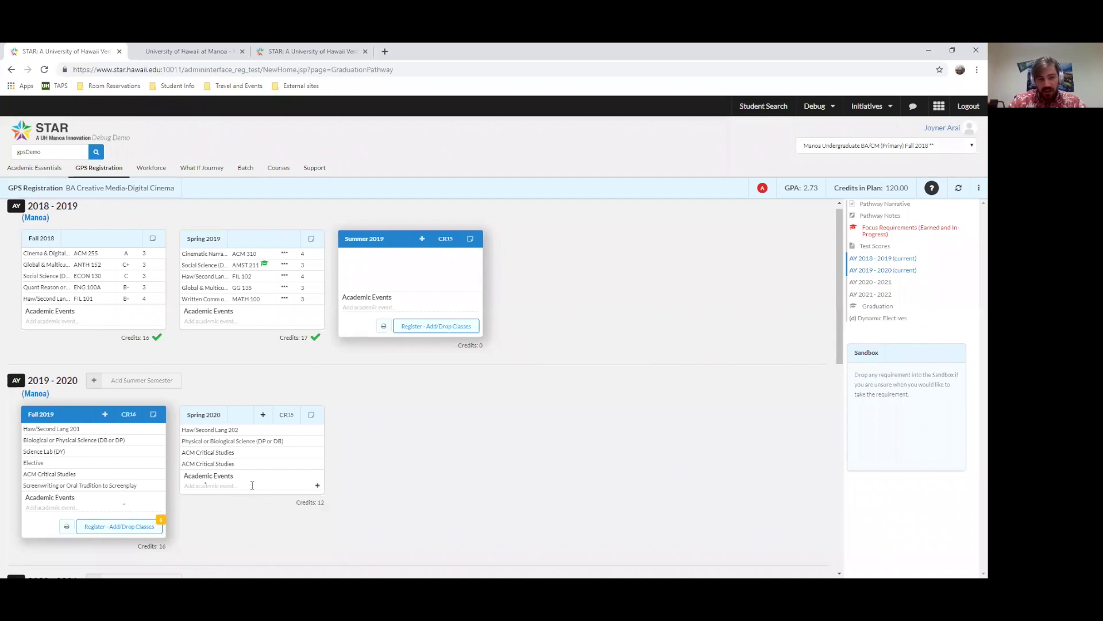
- View and close the Haw/Second Lang 201 requirement, and move the Elective requirement from Fall 2019 to Spring 2020
click(86, 429)
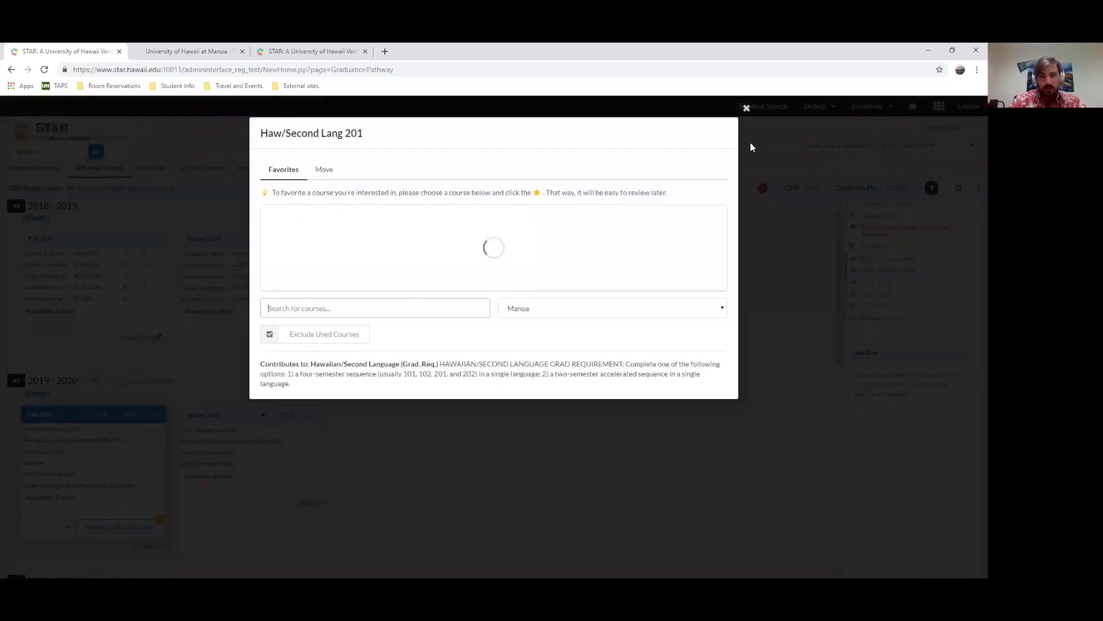
click(745, 111)
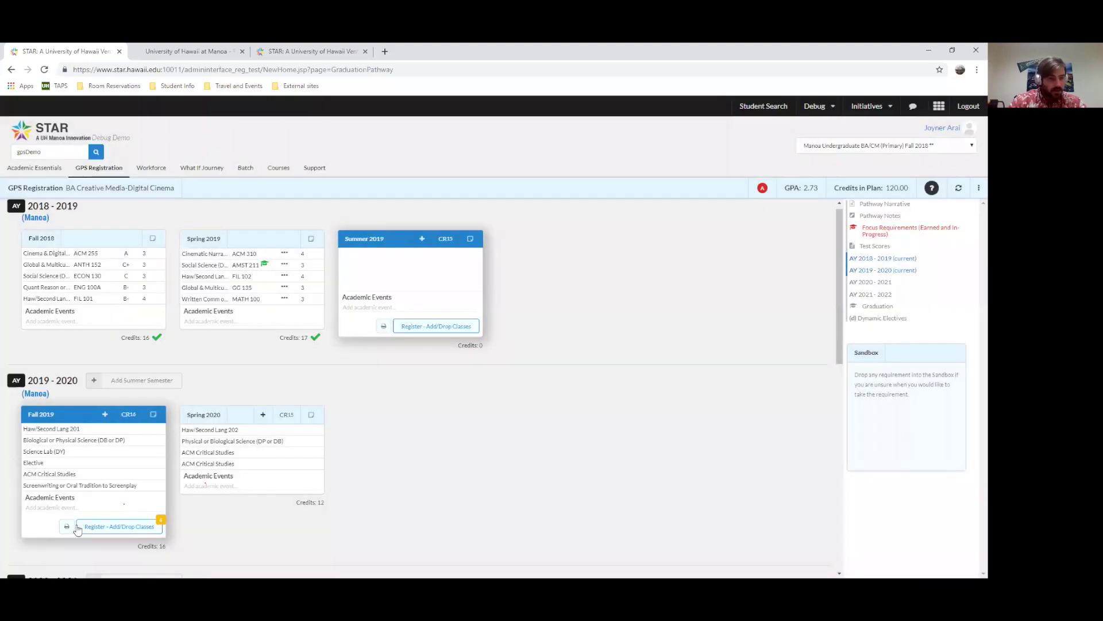
drag(74, 462, 222, 462)
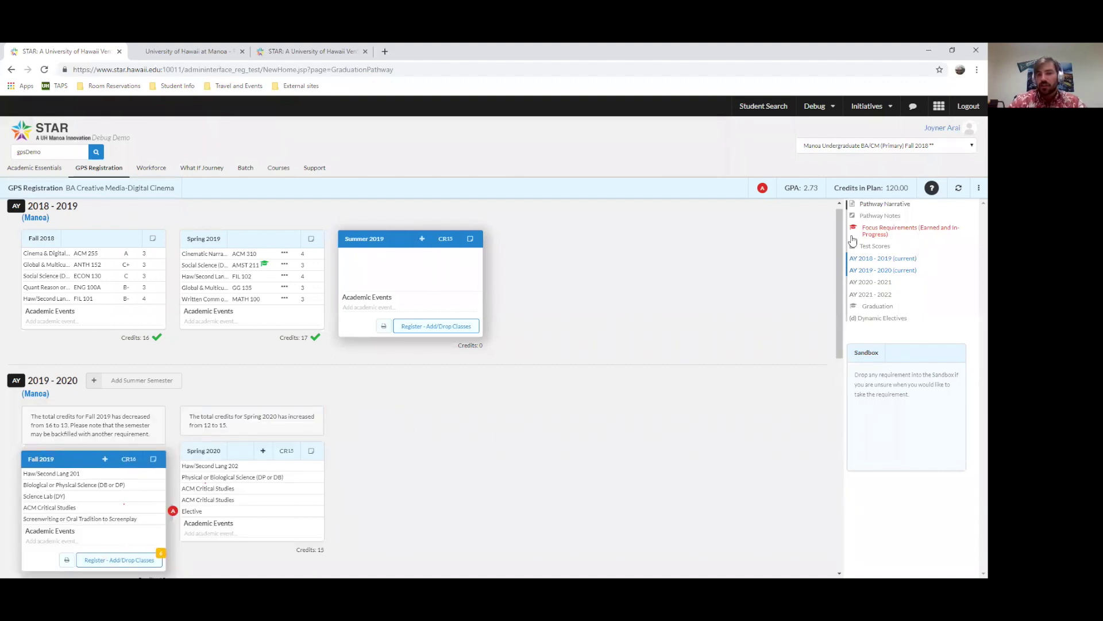
- Review the pathway's semesters through 2021-2022 and open class registration for Fall 2019
drag(837, 246, 836, 416)
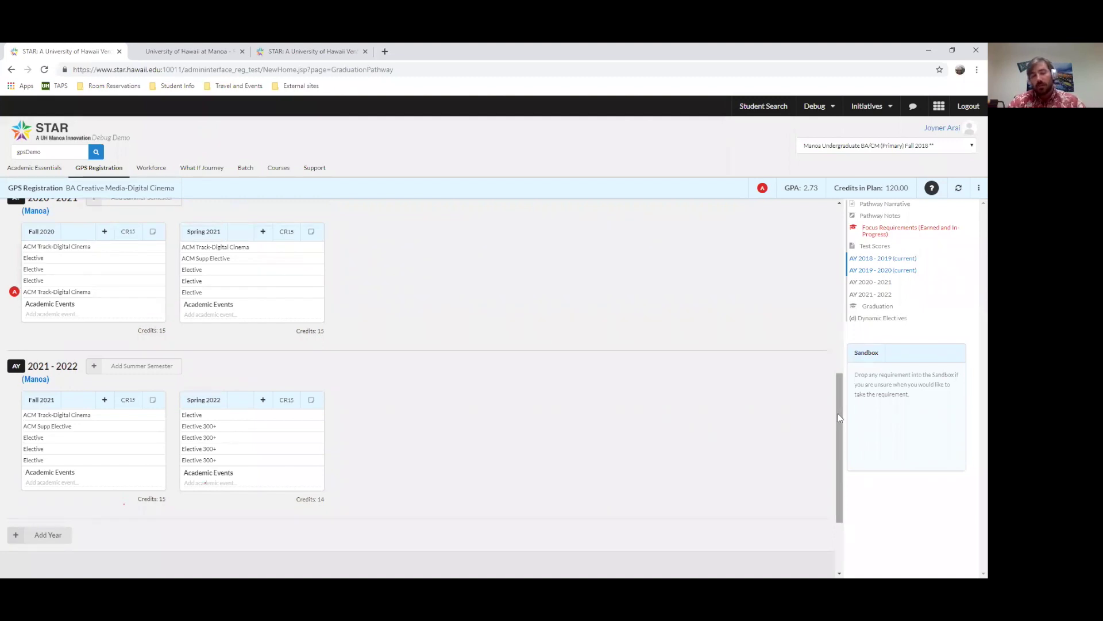
drag(838, 418, 852, 335)
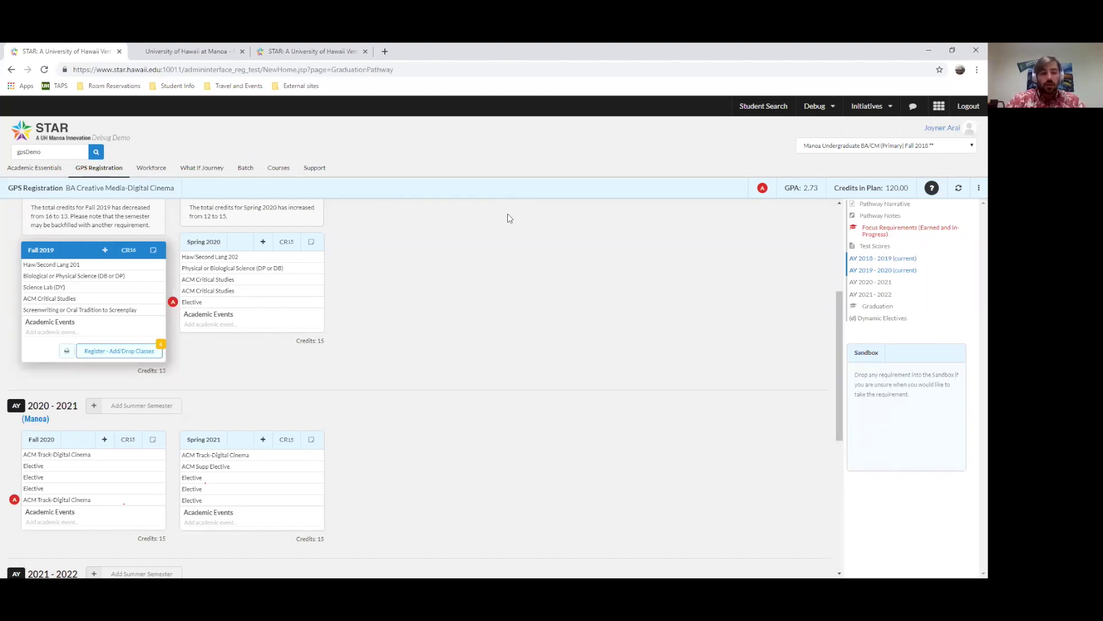
click(121, 352)
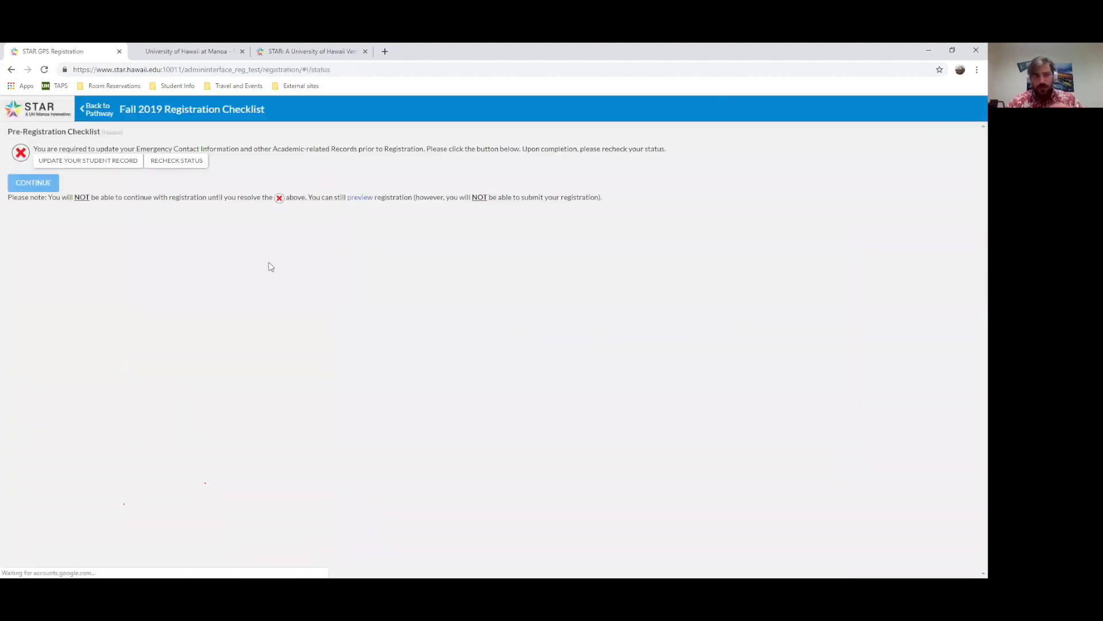